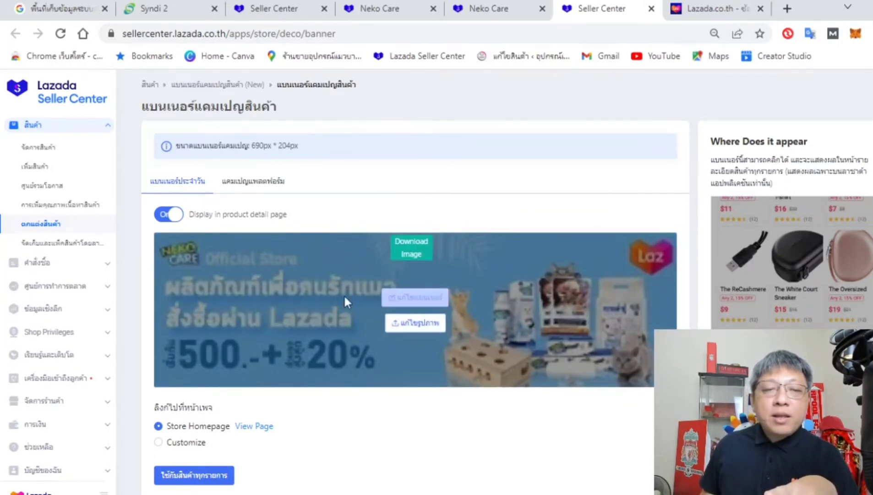
- Review the product campaign banner and where it appears, and close the banner and store profile pages
{"action": "scroll", "coordinate": [170, 419], "scroll_direction": "down", "scroll_amount": 2}
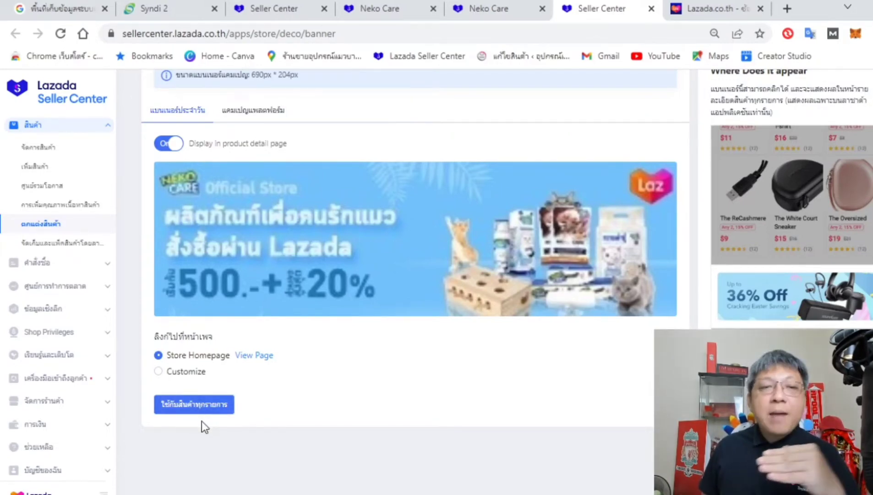
{"action": "mouse_move", "coordinate": [788, 255]}
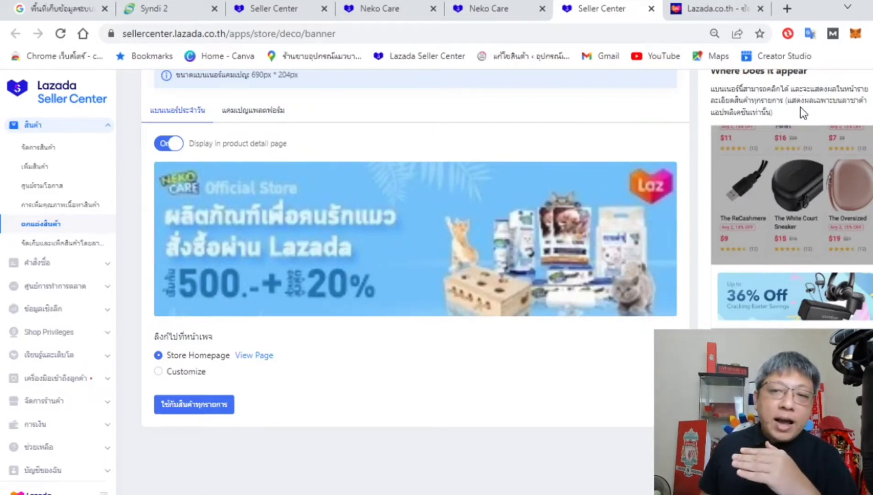
{"action": "mouse_move", "coordinate": [773, 141]}
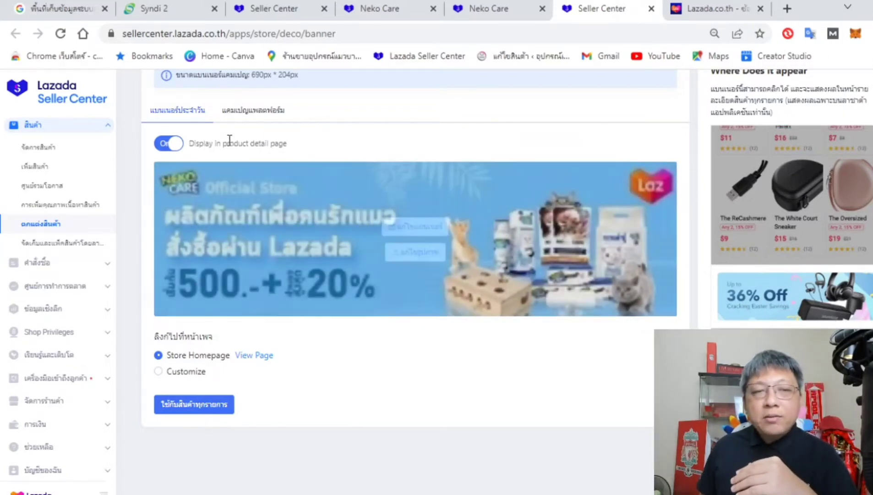
{"action": "mouse_move", "coordinate": [190, 215]}
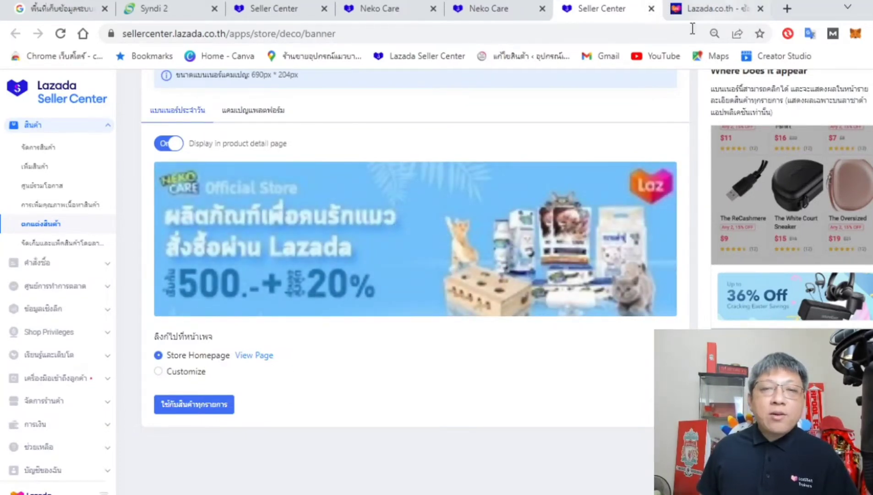
{"action": "left_click", "coordinate": [651, 9]}
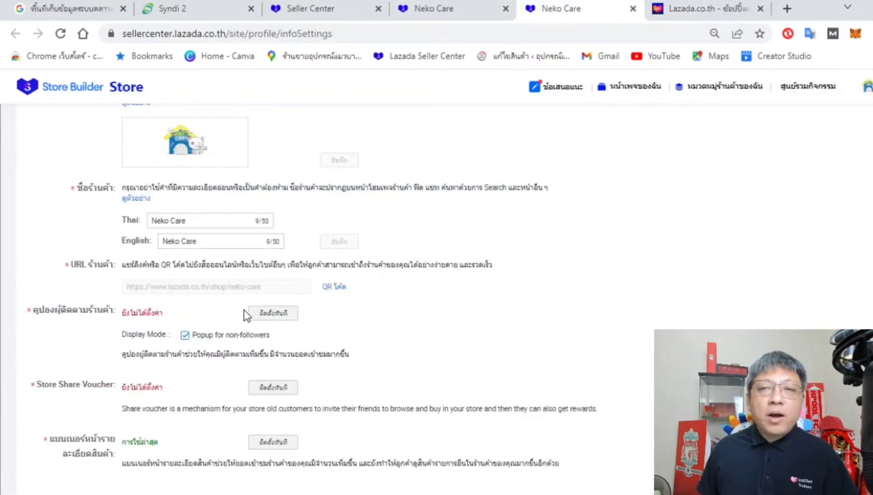
{"action": "left_click", "coordinate": [625, 9]}
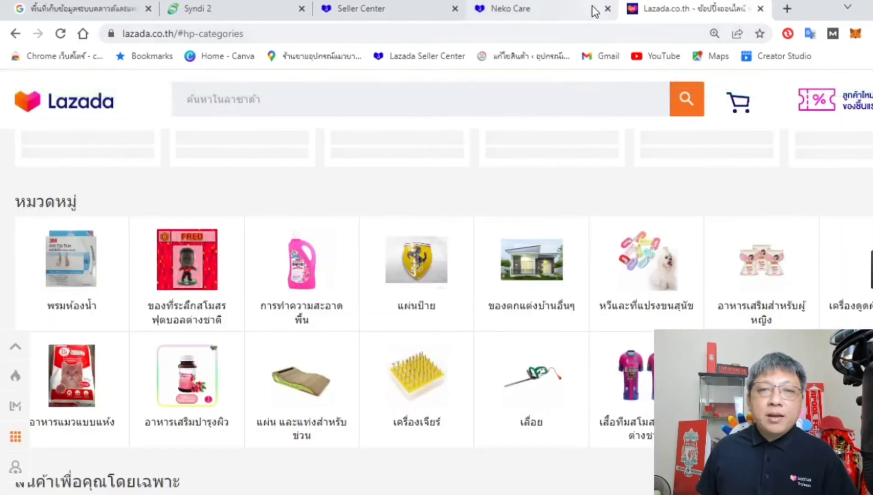
- Go to the store categories from the Neko Care page list and open the Basic Store Category for editing
{"action": "left_click", "coordinate": [576, 12]}
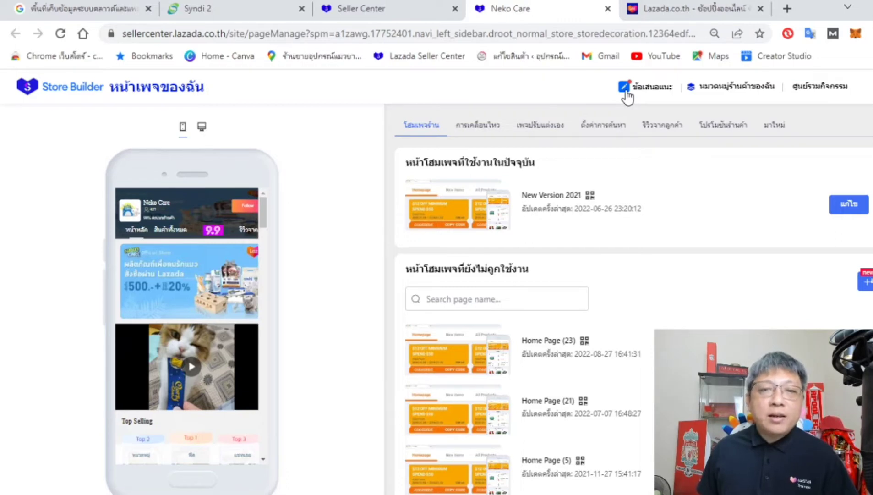
{"action": "left_click", "coordinate": [735, 88]}
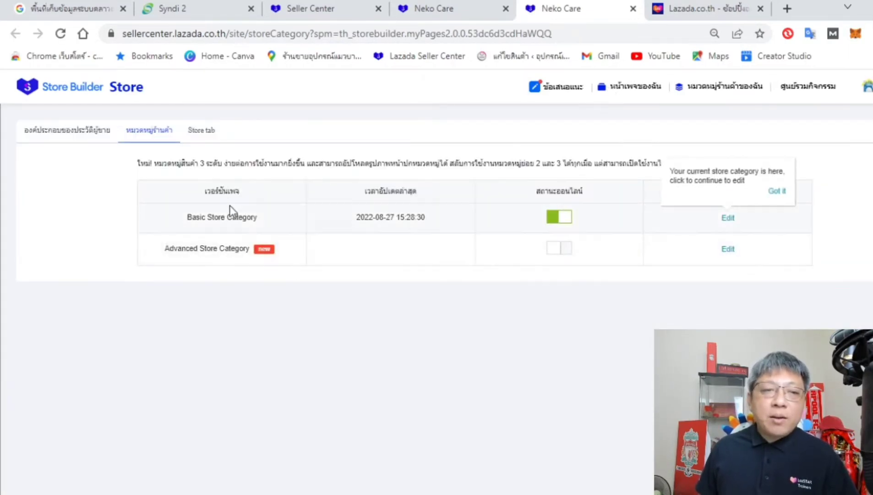
{"action": "left_click", "coordinate": [729, 219]}
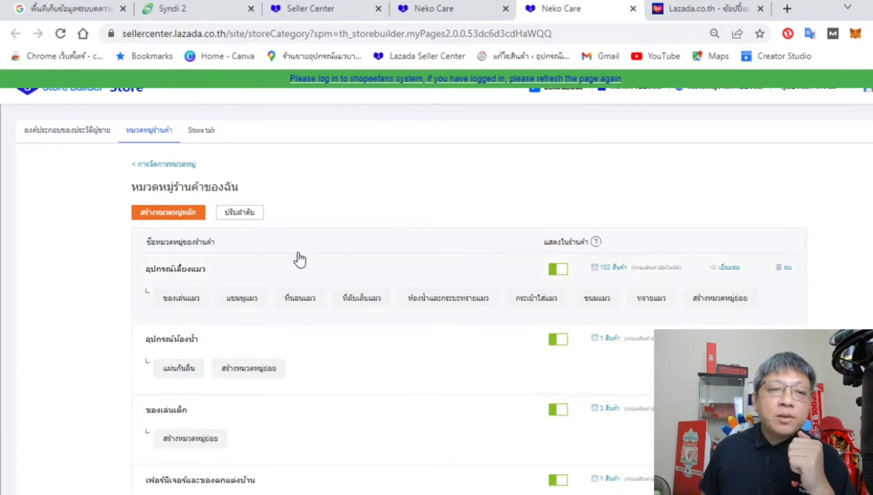
- Examine the name and product selection options in the form for creating a main category, and close the form
{"action": "left_click", "coordinate": [197, 213]}
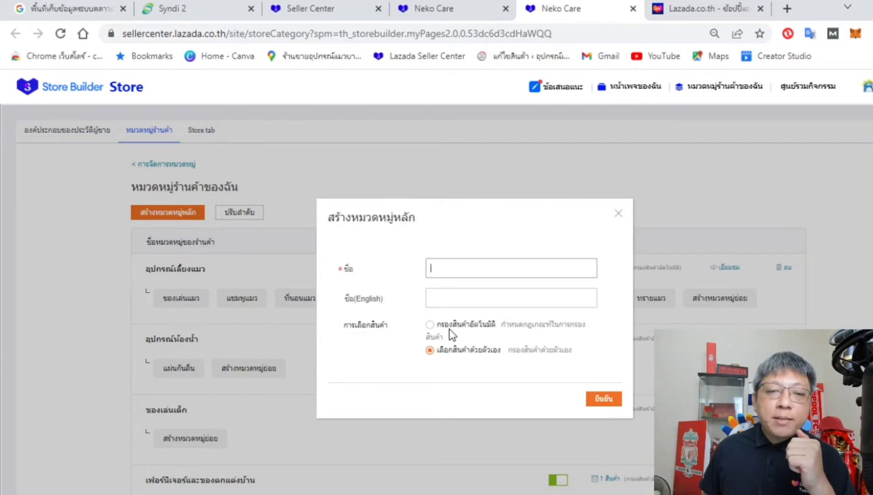
{"action": "left_click", "coordinate": [617, 214]}
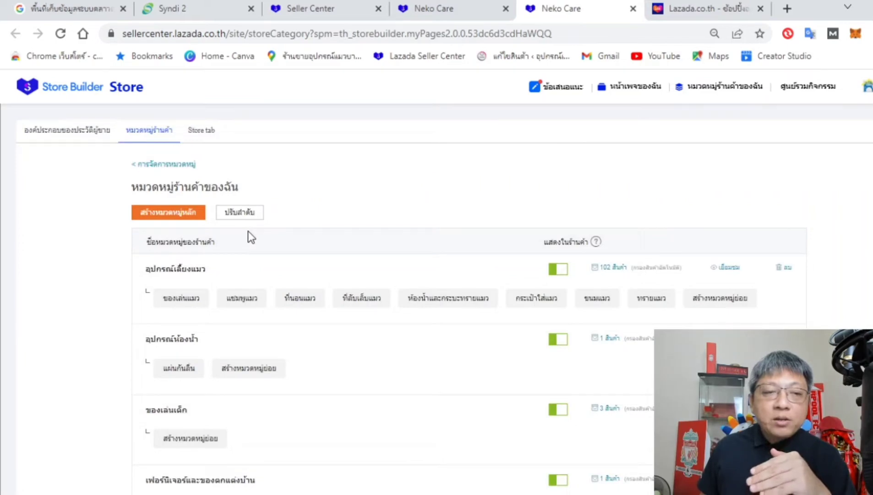
{"action": "left_click", "coordinate": [196, 215]}
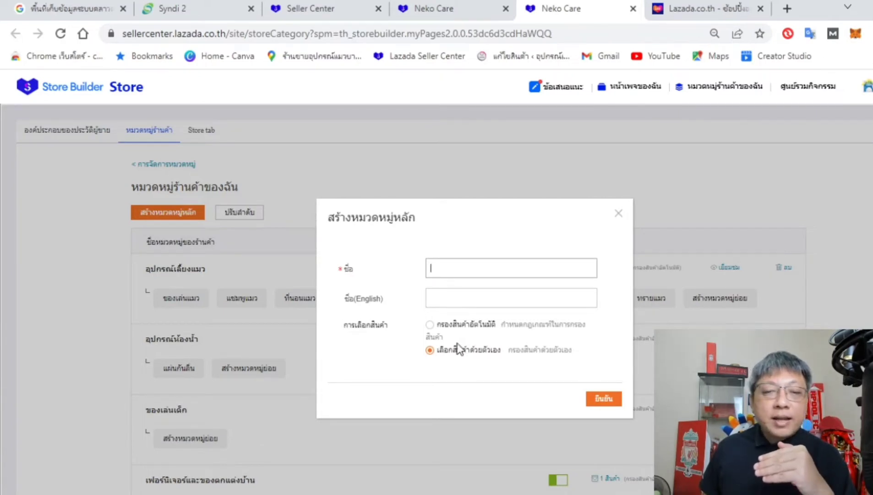
{"action": "left_click", "coordinate": [619, 215]}
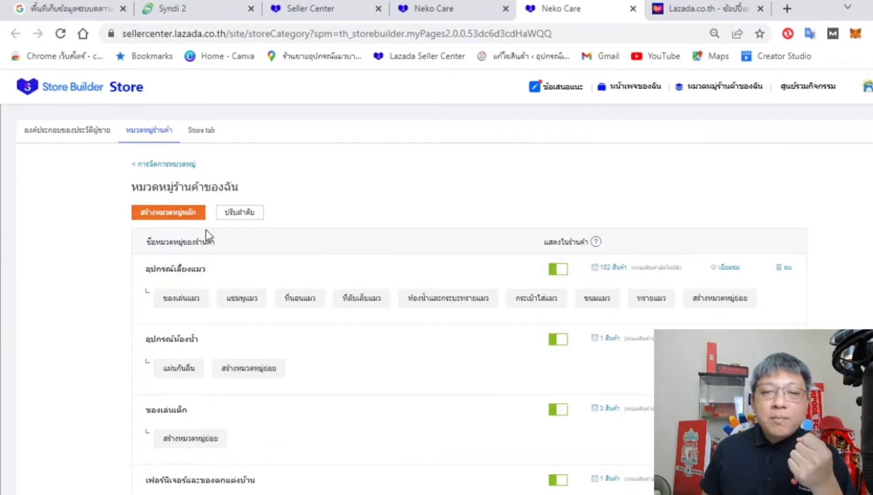
- Examine the subcategory creation form under อุปกรณ์เลี้ยงแมว and review the store's category list
{"action": "left_click", "coordinate": [729, 299]}
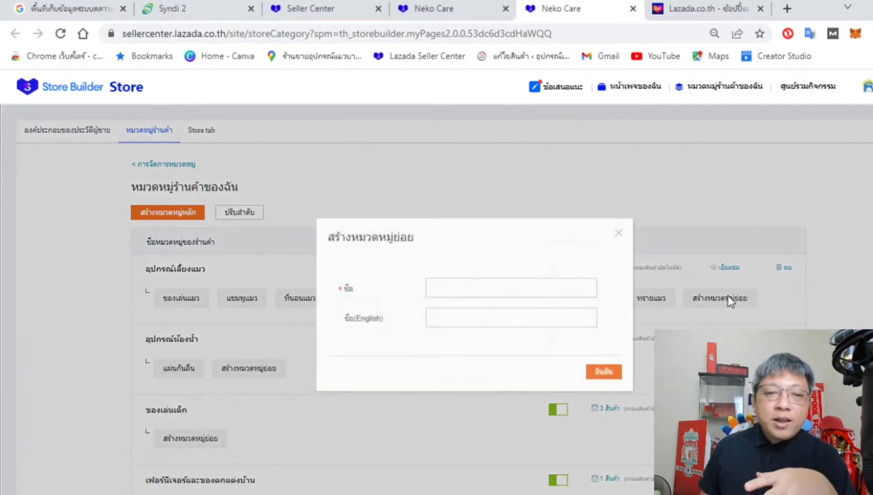
{"action": "left_click", "coordinate": [619, 236]}
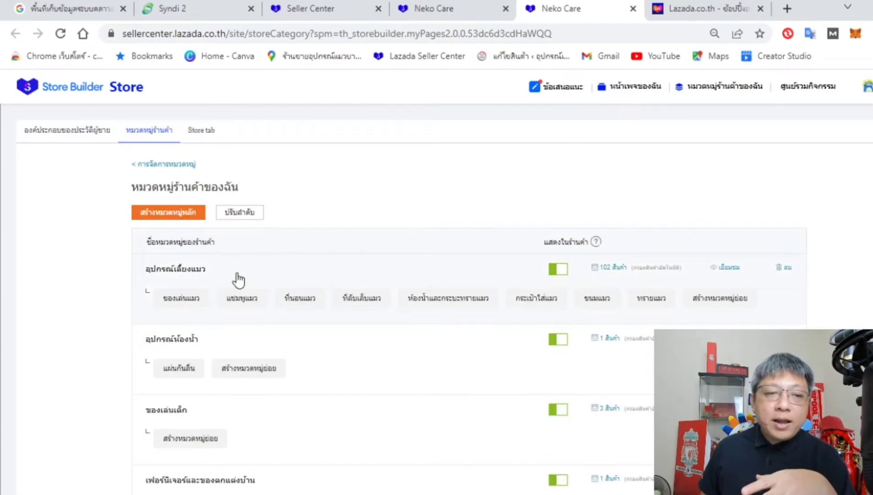
{"action": "scroll", "coordinate": [209, 287], "scroll_direction": "down", "scroll_amount": 2}
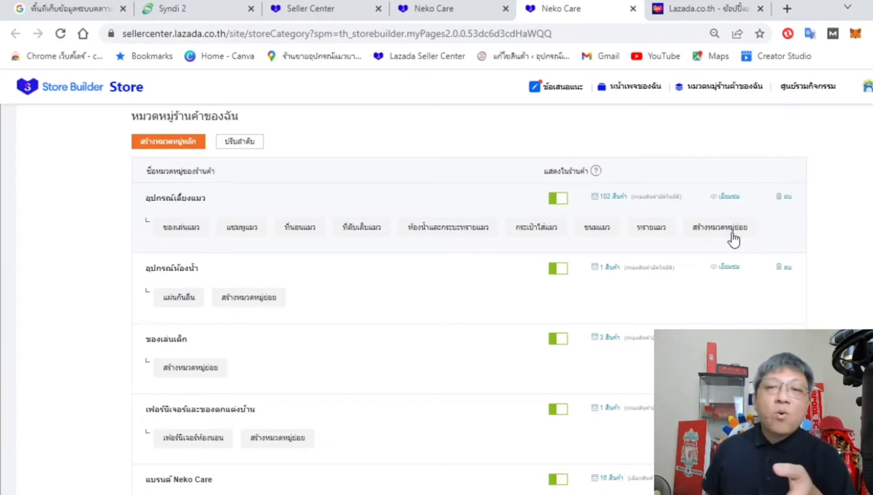
{"action": "scroll", "coordinate": [596, 256], "scroll_direction": "up", "scroll_amount": 3}
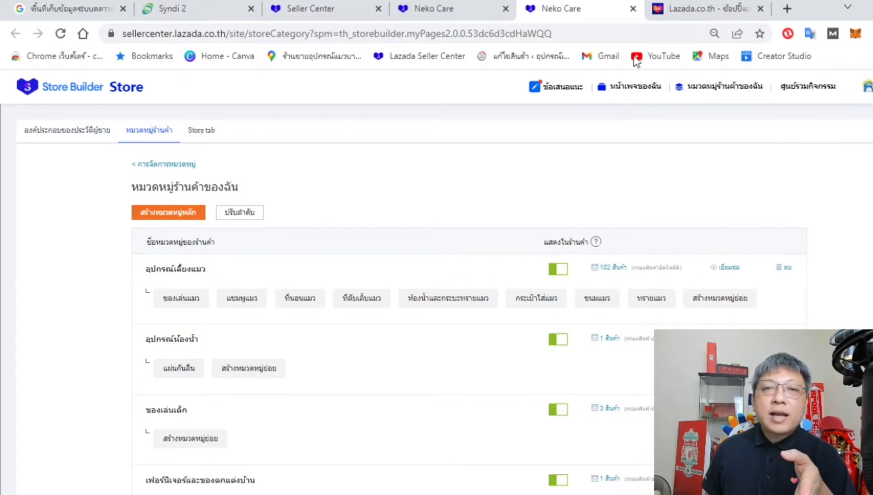
- Return to the store's page list, preview the homepage in the desktop version and show the campaign pages
{"action": "left_click", "coordinate": [633, 8]}
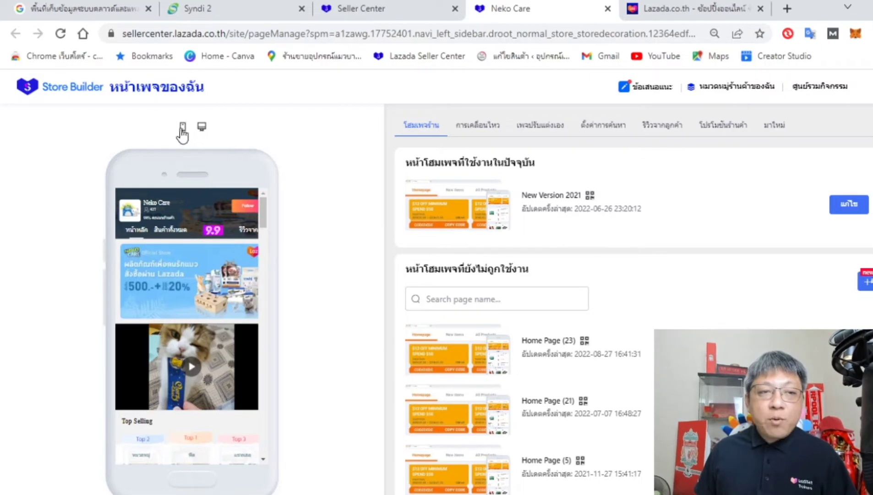
{"action": "left_click", "coordinate": [202, 129]}
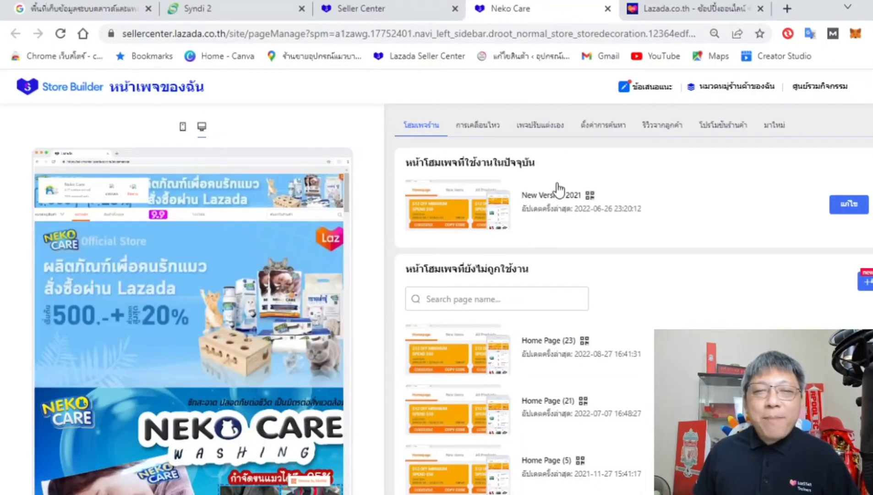
{"action": "left_click", "coordinate": [482, 128]}
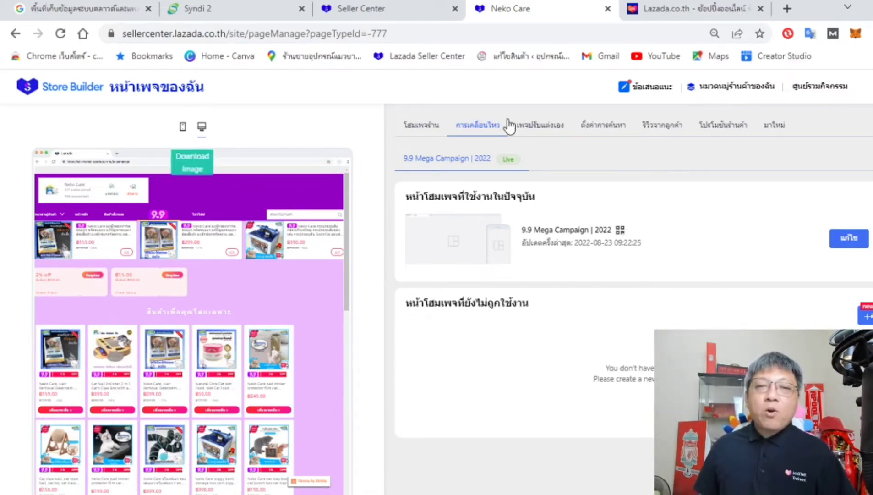
- Open the 9.9 Mega Campaign | 2022 page for editing and select its store header module
{"action": "left_click", "coordinate": [849, 238]}
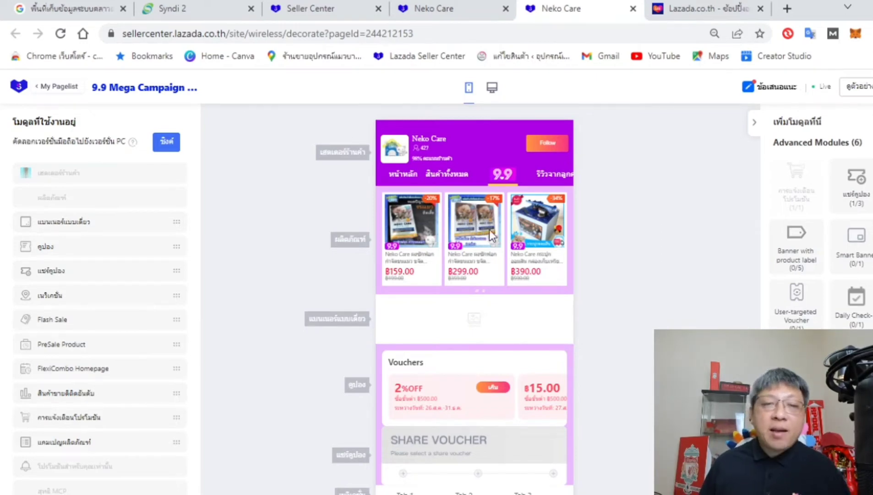
{"action": "left_click", "coordinate": [492, 88]}
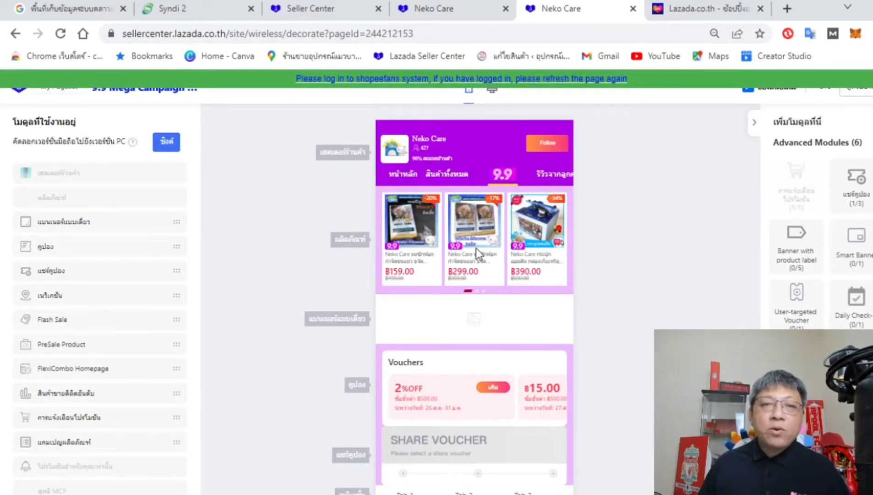
{"action": "left_click", "coordinate": [441, 138]}
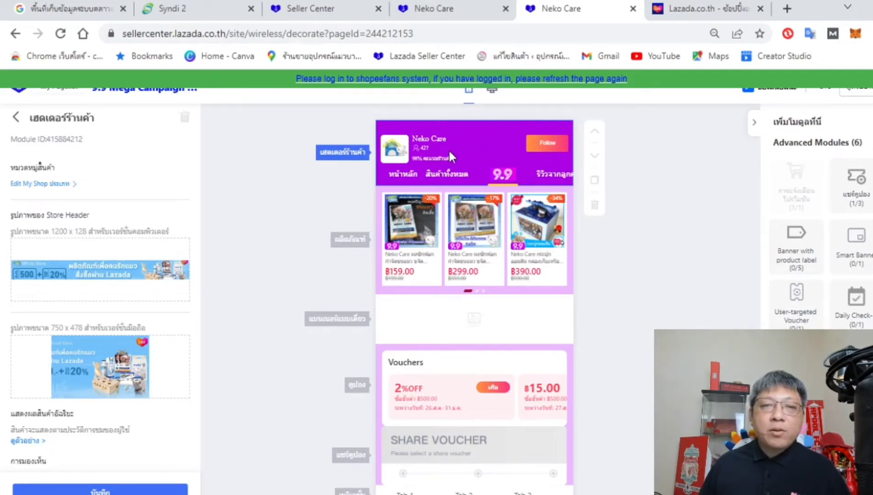
- Examine the store header settings, including the 1200 x 128 desktop image and the 750 x 478 mobile image
{"action": "left_click", "coordinate": [82, 272]}
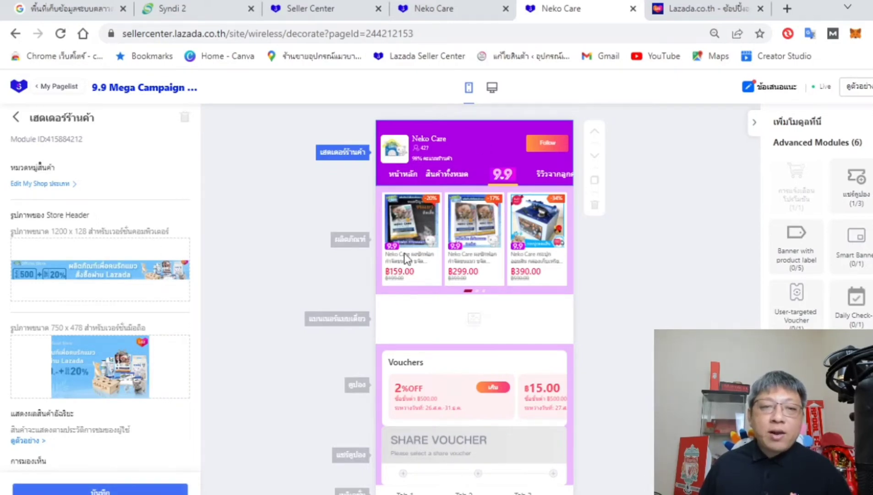
{"action": "scroll", "coordinate": [374, 245], "scroll_direction": "down", "scroll_amount": 3}
{"action": "scroll", "coordinate": [393, 320], "scroll_direction": "up", "scroll_amount": 3}
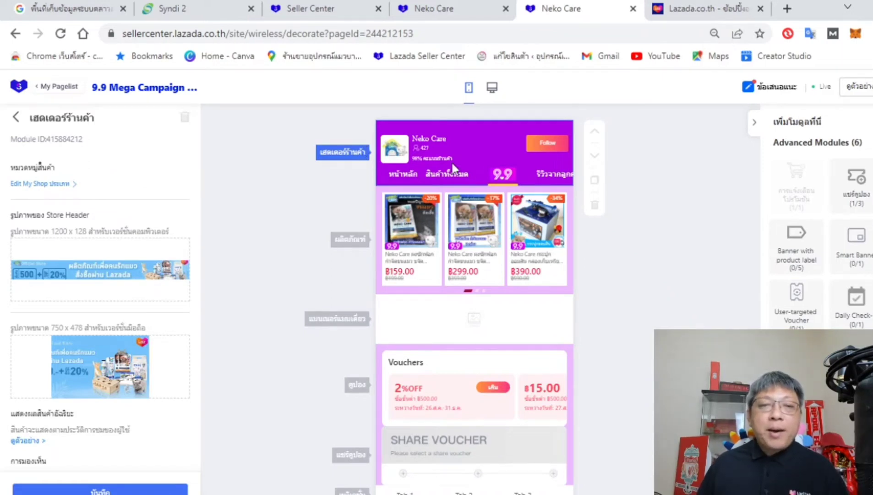
{"action": "left_click", "coordinate": [89, 269]}
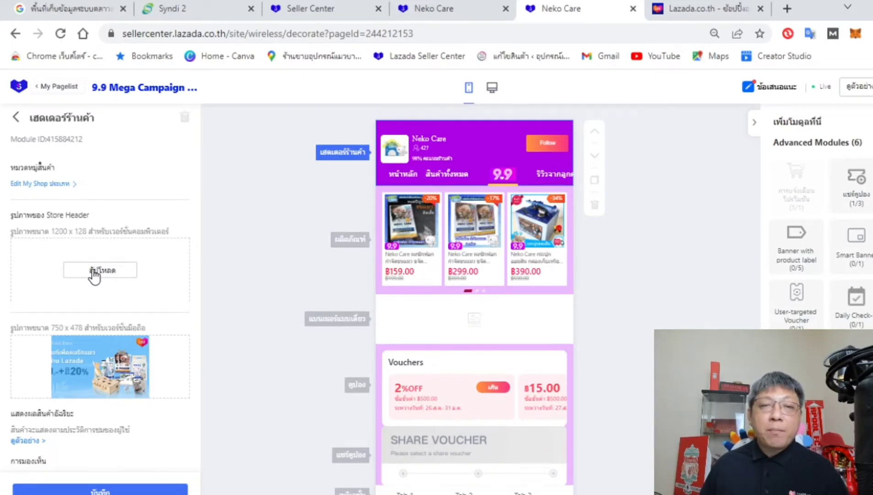
{"action": "left_click", "coordinate": [94, 274]}
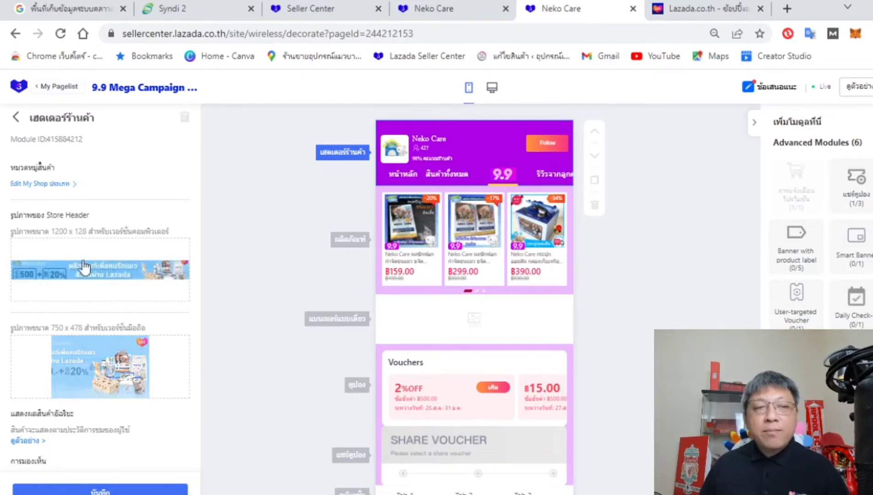
{"action": "left_click", "coordinate": [101, 366]}
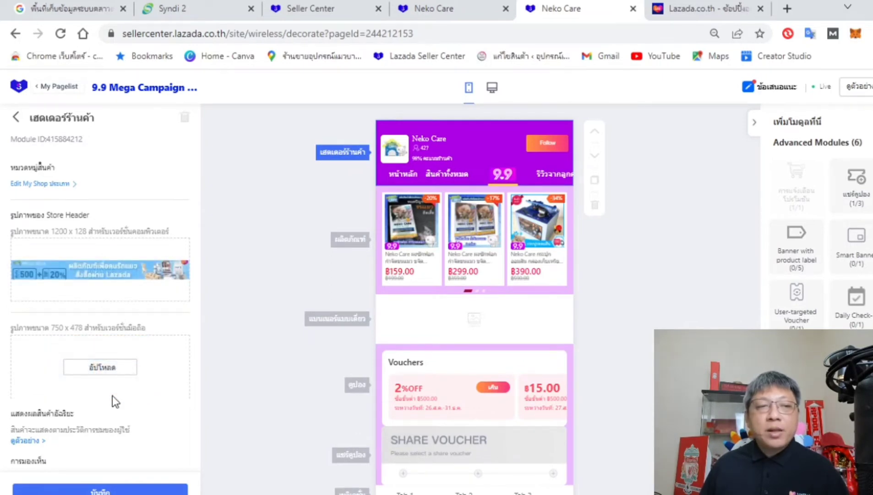
{"action": "scroll", "coordinate": [112, 394], "scroll_direction": "down", "scroll_amount": 2}
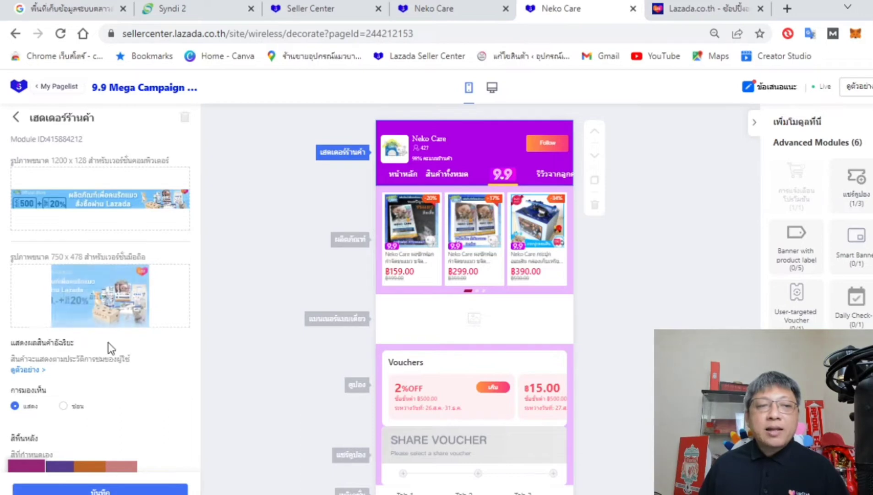
{"action": "left_click", "coordinate": [100, 295]}
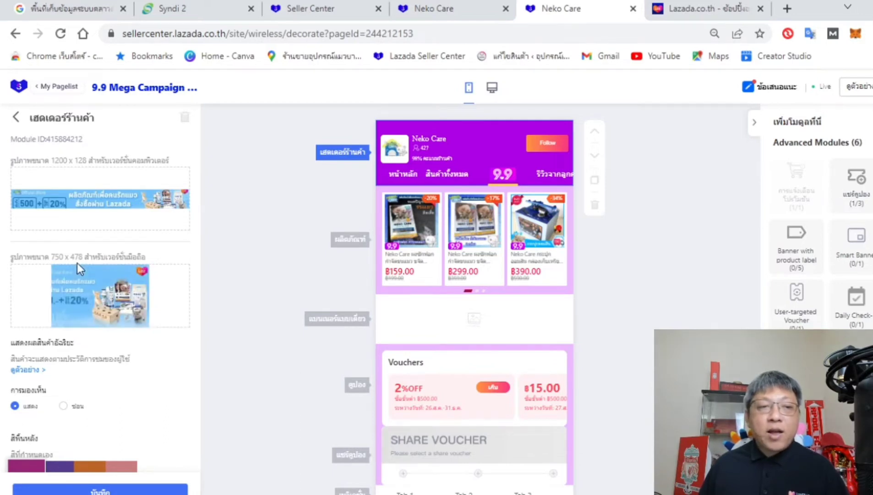
{"action": "left_click", "coordinate": [111, 300]}
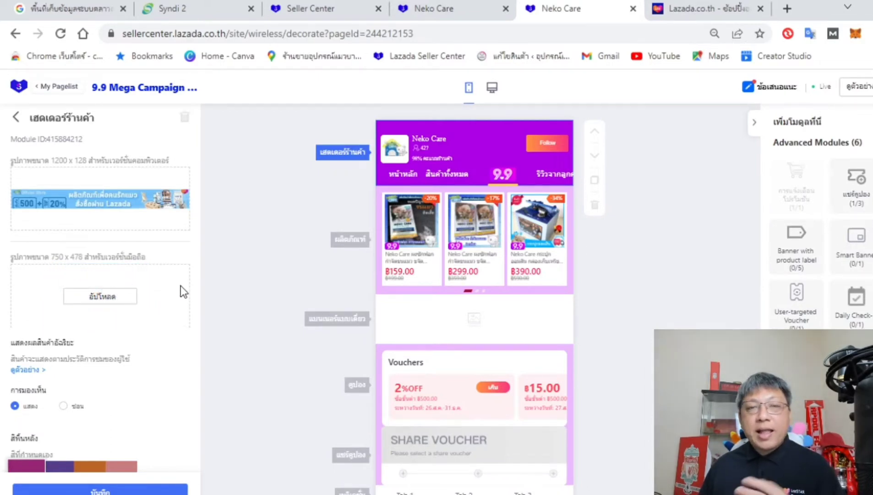
- Open the 1200 x 128 desktop header image for editing and remove its Thai and English banner images
{"action": "mouse_move", "coordinate": [152, 214]}
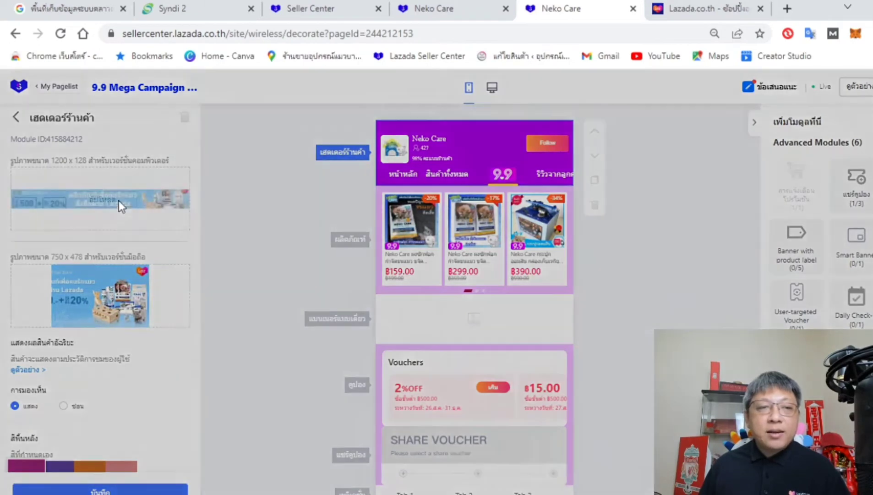
{"action": "left_click", "coordinate": [119, 201]}
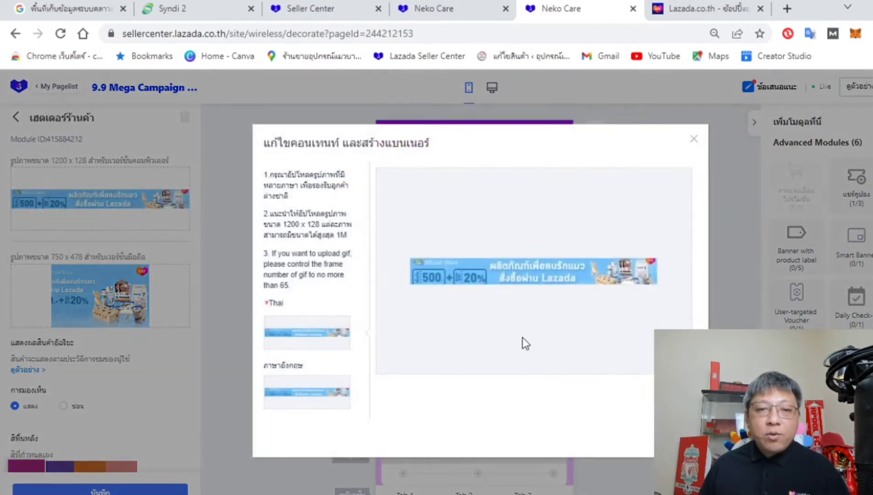
{"action": "mouse_move", "coordinate": [348, 328]}
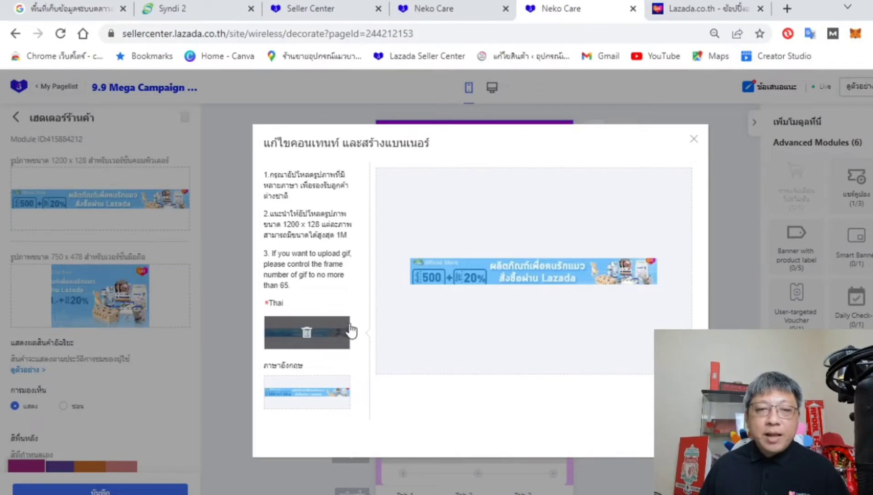
{"action": "left_click", "coordinate": [305, 334]}
{"action": "left_click", "coordinate": [306, 392]}
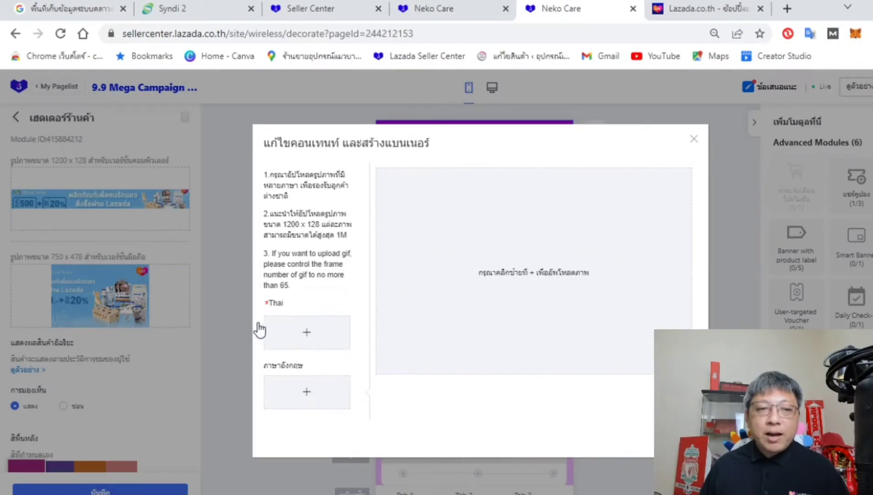
- Upload a new Thai banner as the 1200 x 128 desktop header image, align its crop to the full banner and save it
{"action": "left_click", "coordinate": [307, 333]}
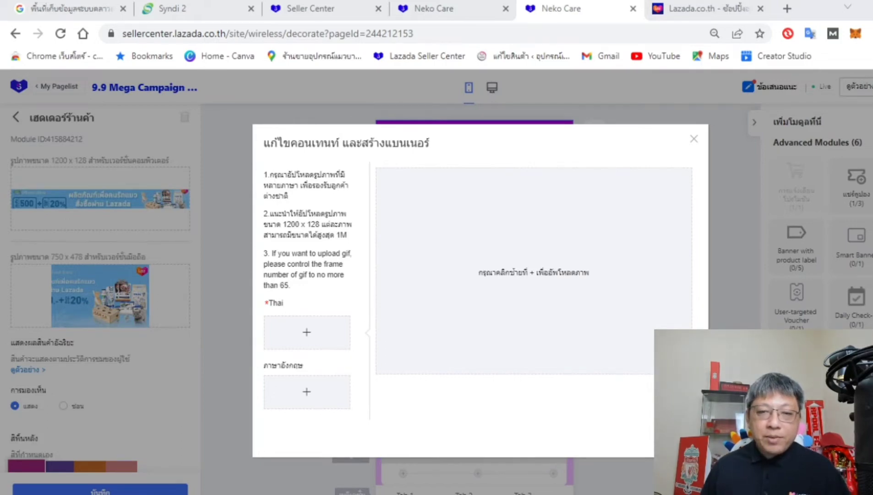
{"action": "mouse_move", "coordinate": [488, 274]}
{"action": "left_mouse_down"}
{"action": "mouse_move", "coordinate": [486, 300]}
{"action": "mouse_move", "coordinate": [485, 282]}
{"action": "mouse_move", "coordinate": [489, 291]}
{"action": "left_mouse_up"}
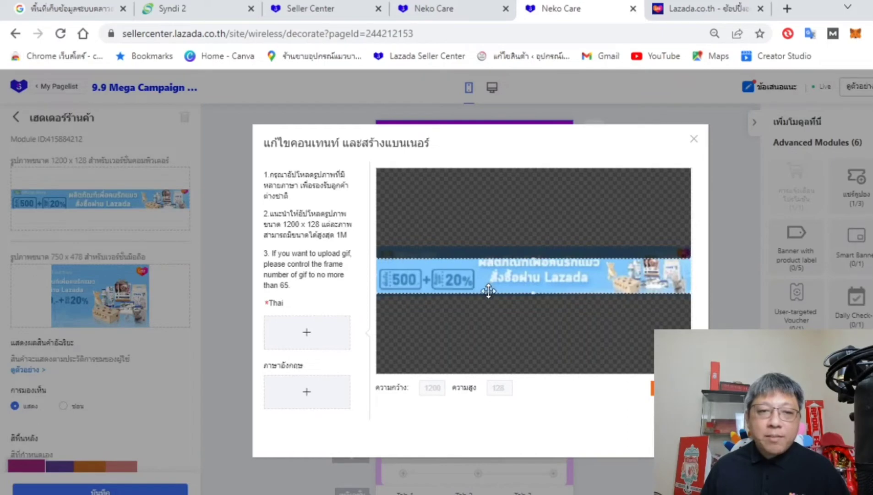
{"action": "left_click", "coordinate": [305, 334]}
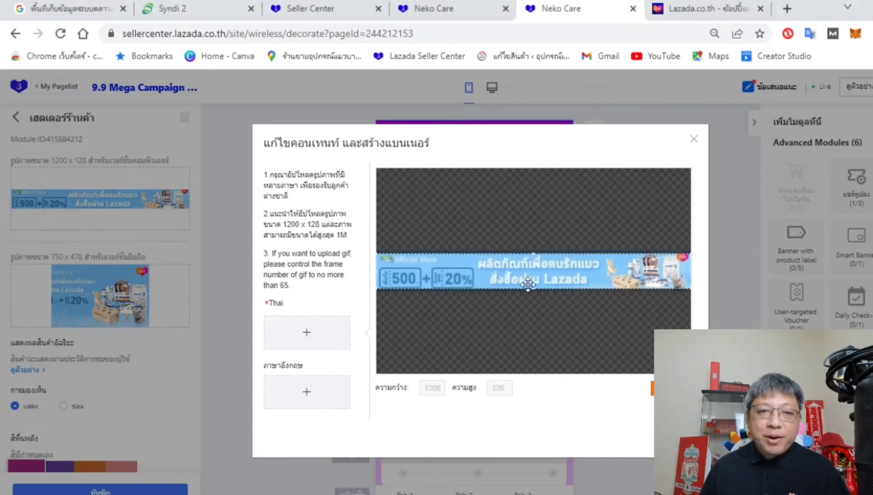
{"action": "left_click", "coordinate": [664, 388]}
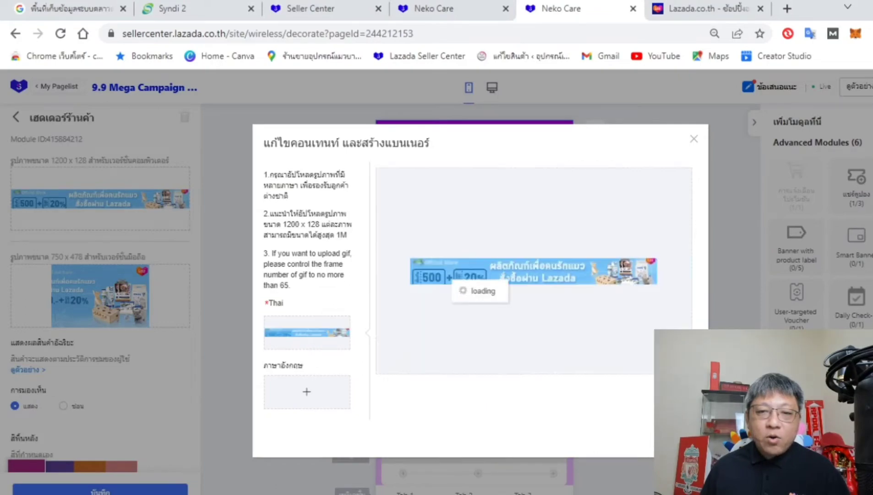
{"action": "left_click", "coordinate": [678, 463]}
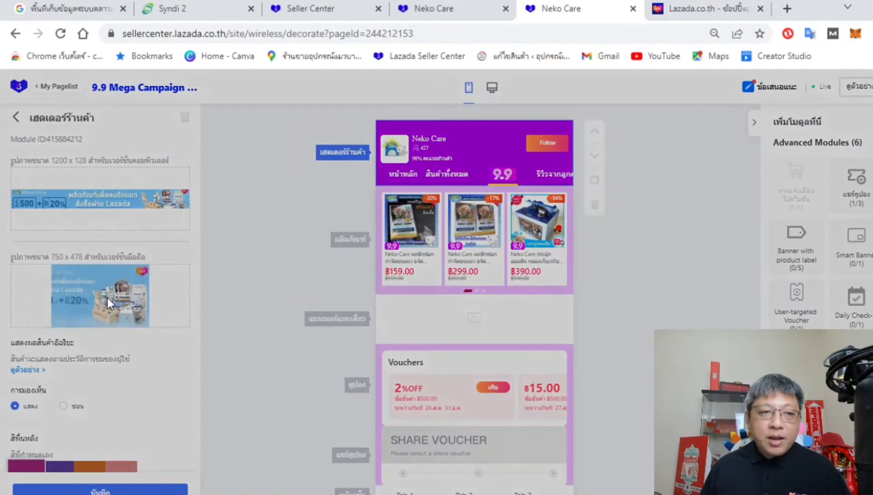
- Open the 750 x 478 mobile header image for editing and remove its Thai and English images
{"action": "left_click", "coordinate": [106, 295]}
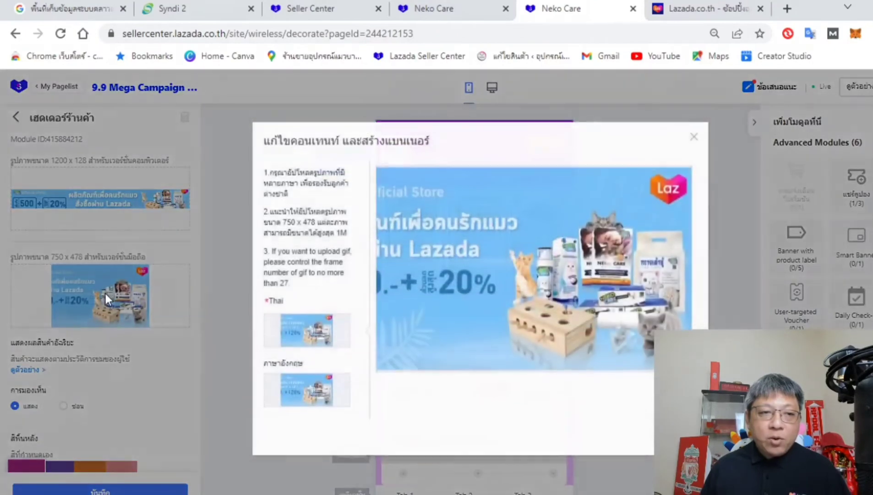
{"action": "left_click", "coordinate": [304, 334]}
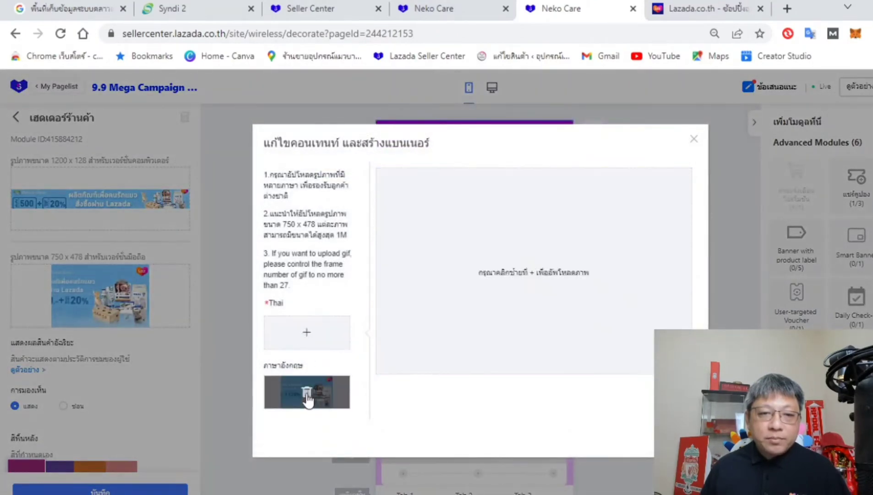
{"action": "left_click", "coordinate": [306, 394]}
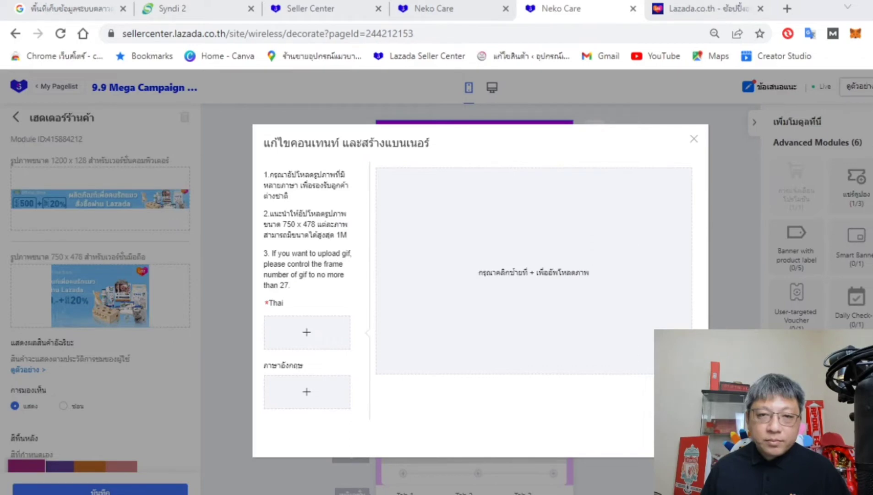
- Upload a new Thai 750 x 478 mobile header image, shift its crop slightly down and save it
{"action": "key", "text": "Return"}
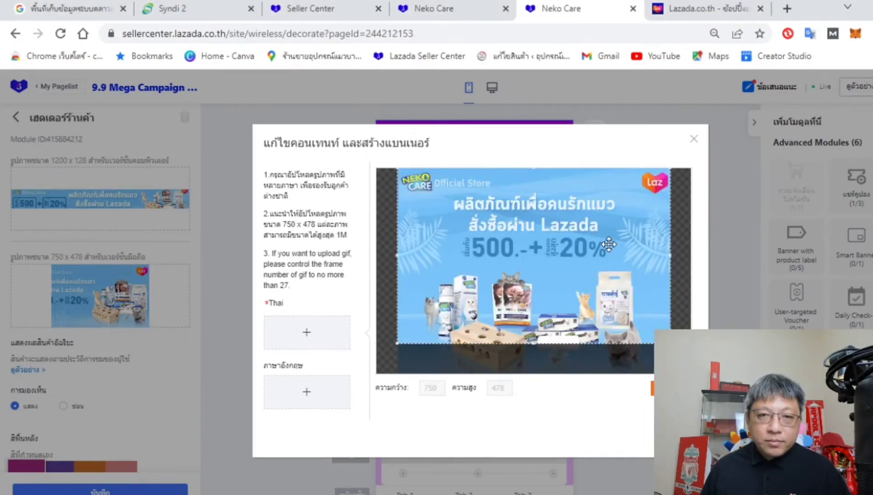
{"action": "left_click_drag", "start_coordinate": [609, 244], "coordinate": [607, 248]}
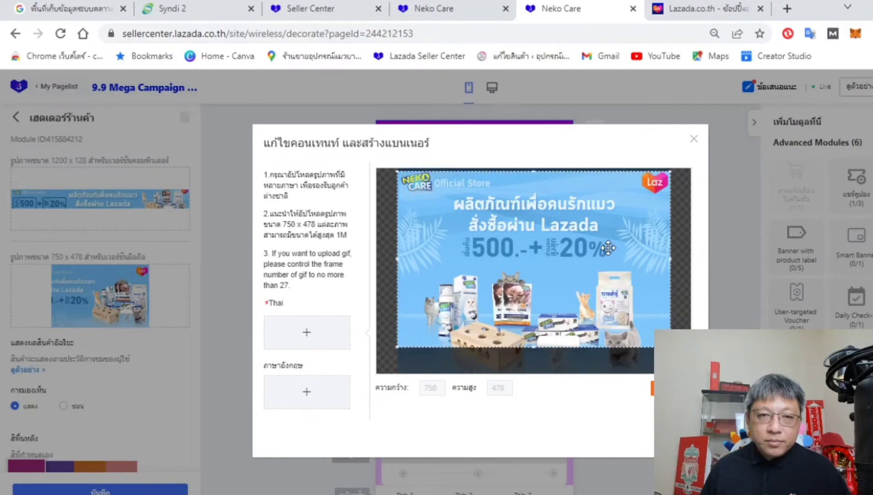
{"action": "left_click", "coordinate": [664, 388]}
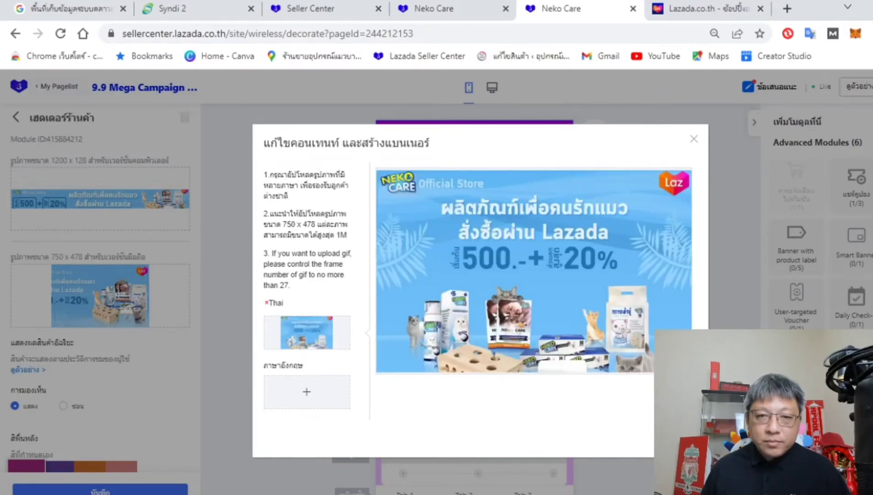
{"action": "left_click", "coordinate": [678, 462]}
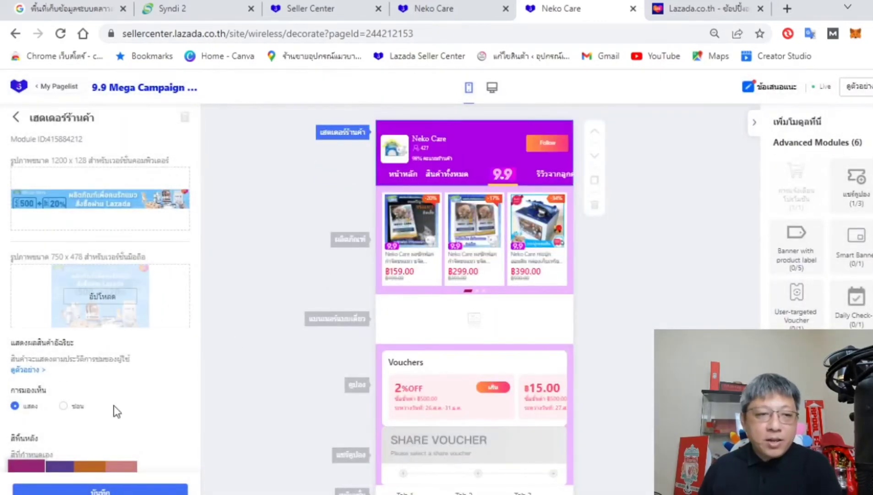
- Try the hidden option for the smart product display's visibility and set it back to shown
{"action": "scroll", "coordinate": [95, 374], "scroll_direction": "down", "scroll_amount": 2}
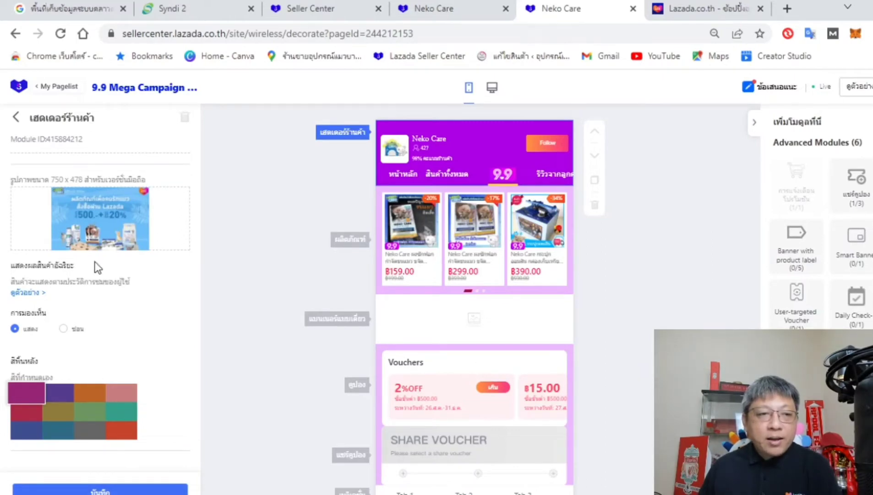
{"action": "left_click", "coordinate": [63, 329]}
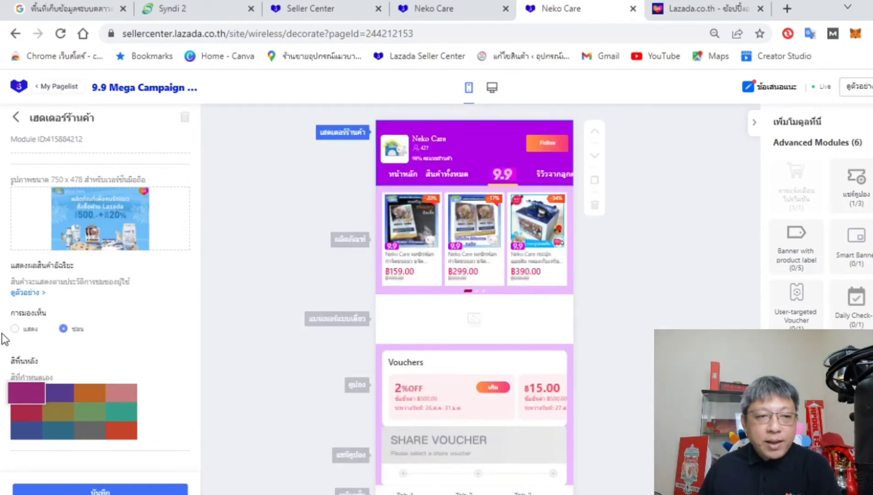
{"action": "left_click", "coordinate": [15, 328]}
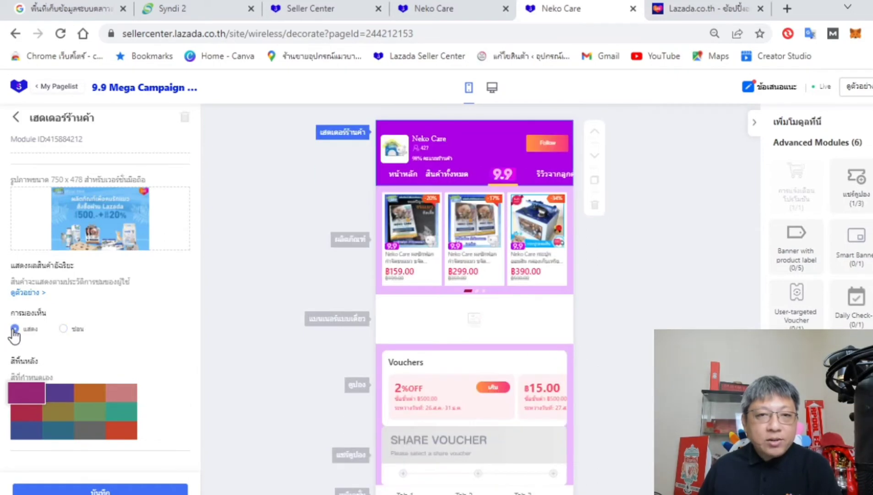
{"action": "left_click", "coordinate": [68, 329]}
{"action": "left_click", "coordinate": [15, 329]}
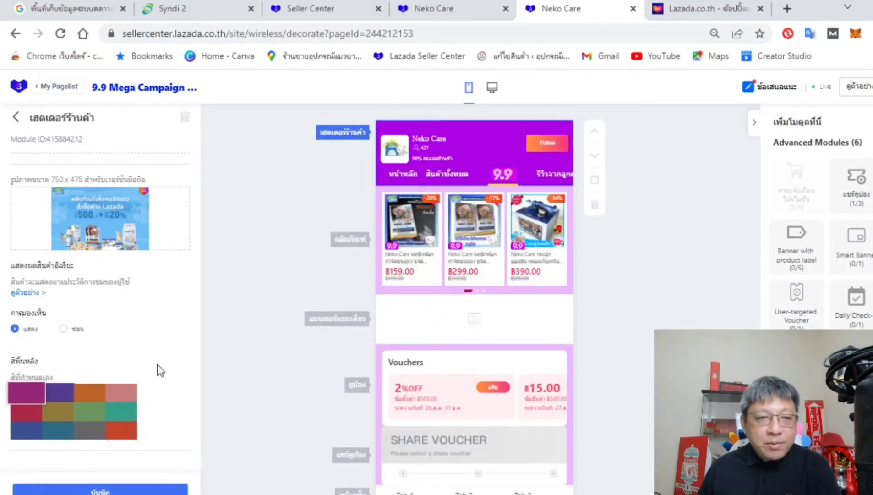
- Set the store header's background to the dark purple preset and save the module
{"action": "left_click", "coordinate": [58, 393]}
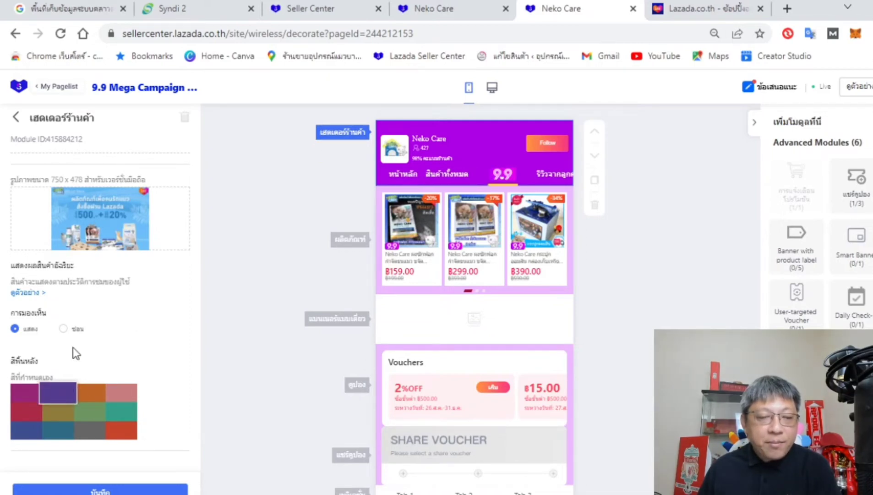
{"action": "left_click", "coordinate": [99, 488]}
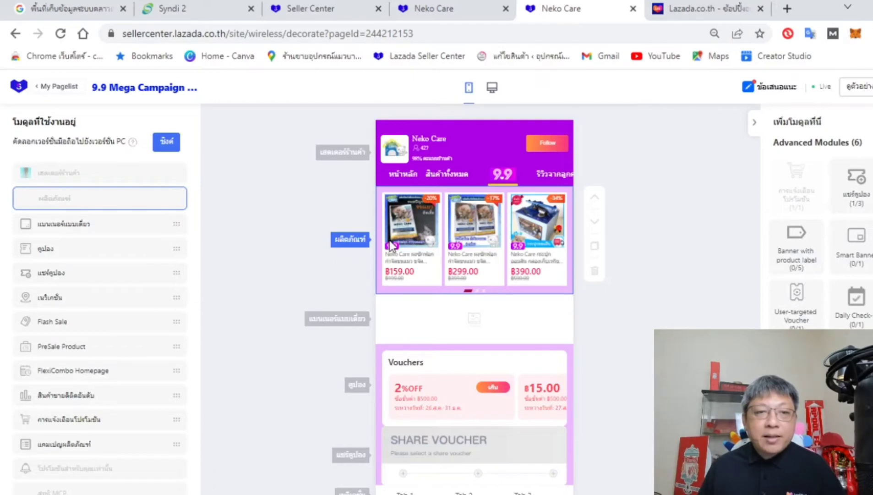
- Check the product module's settings and return to the list of modules in use
{"action": "left_click", "coordinate": [84, 202]}
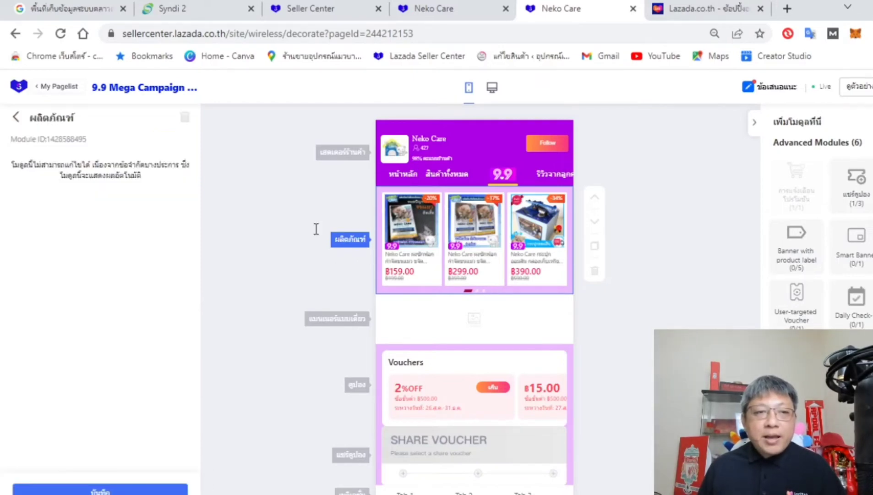
{"action": "left_click", "coordinate": [17, 120]}
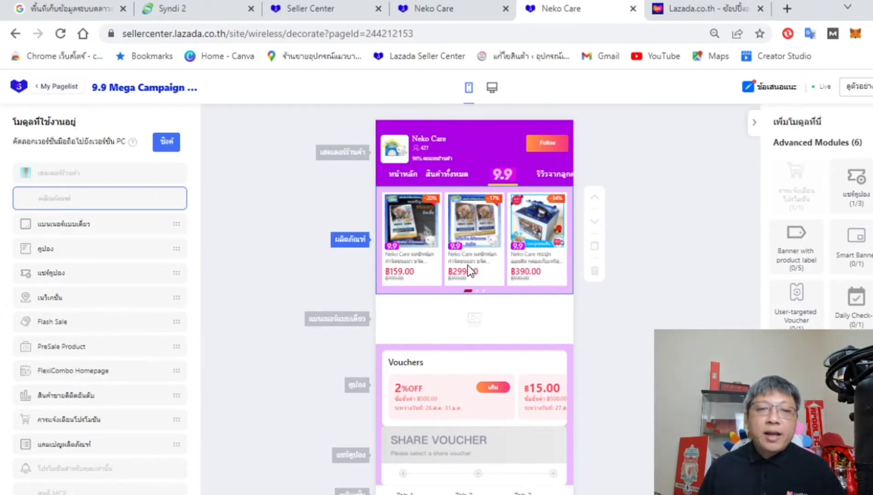
- Upload a Thai image to the single banner module between the products and vouchers, and check it in the page preview
{"action": "mouse_move", "coordinate": [444, 389]}
{"action": "left_mouse_down"}
{"action": "mouse_move", "coordinate": [439, 306]}
{"action": "mouse_move", "coordinate": [478, 331]}
{"action": "left_mouse_up"}
{"action": "left_click", "coordinate": [477, 331]}
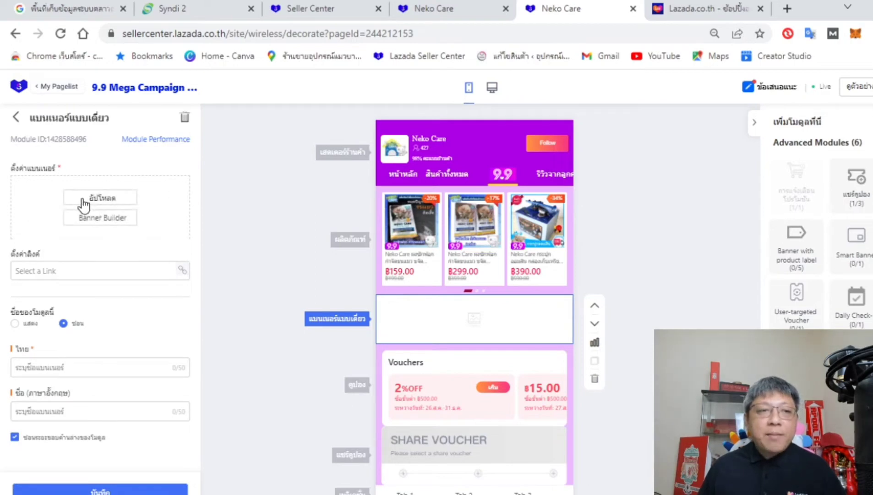
{"action": "left_click", "coordinate": [82, 199]}
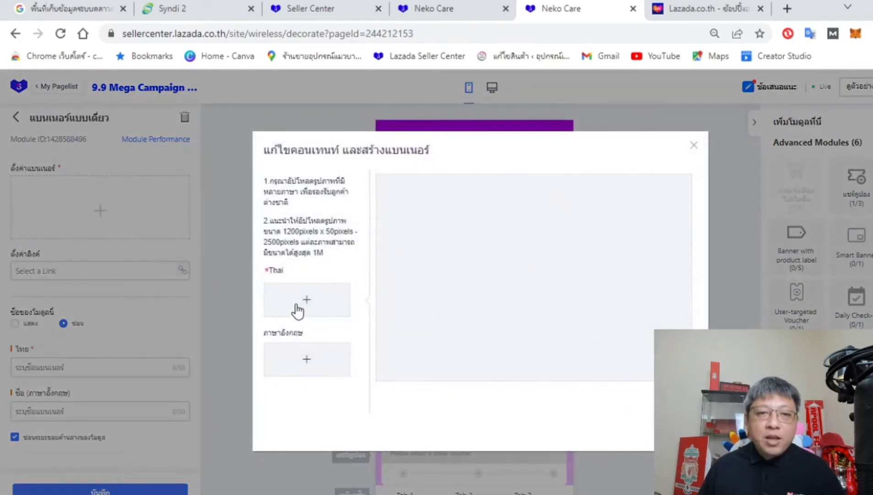
{"action": "left_click", "coordinate": [304, 302]}
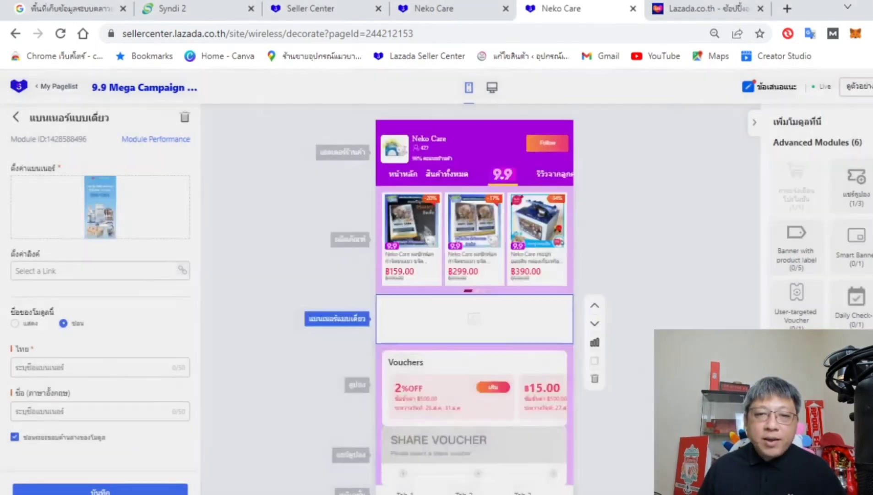
{"action": "scroll", "coordinate": [457, 352], "scroll_direction": "down", "scroll_amount": 4}
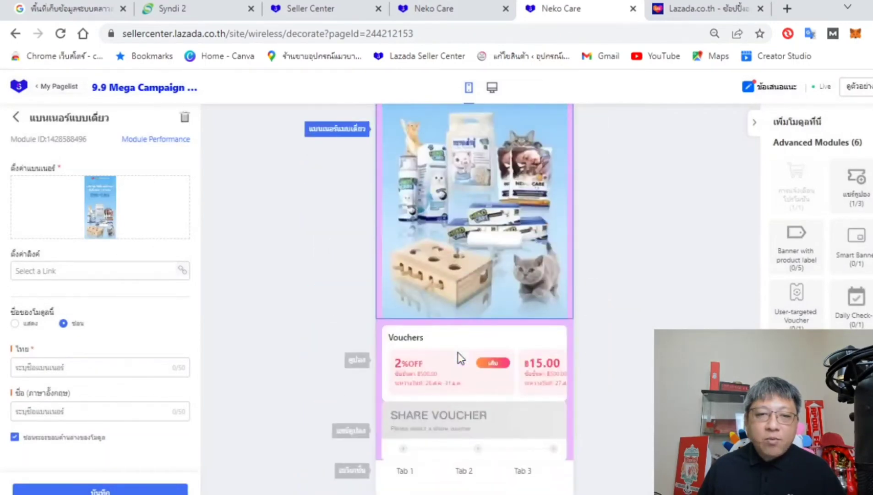
{"action": "scroll", "coordinate": [457, 352], "scroll_direction": "up", "scroll_amount": 3}
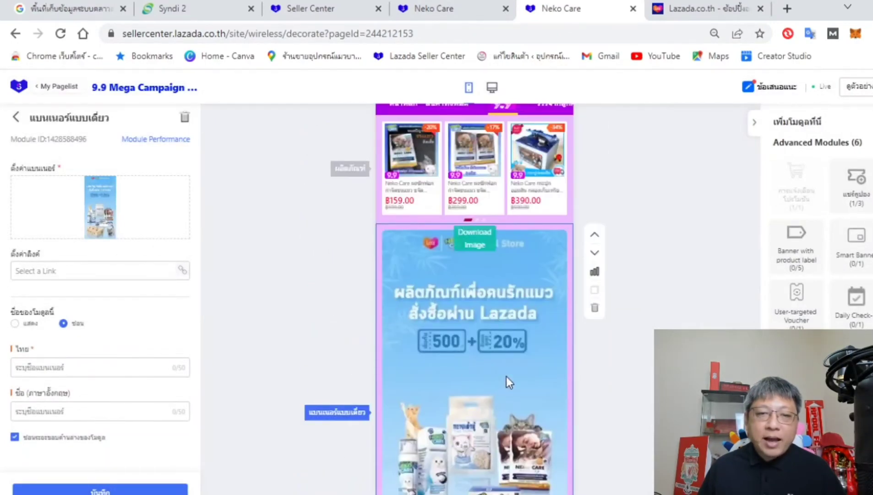
{"action": "mouse_move", "coordinate": [79, 224]}
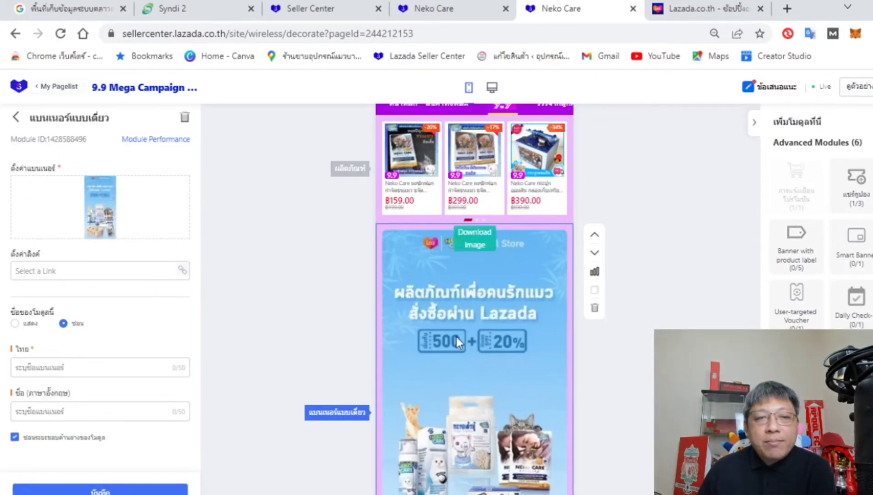
- Review the link types available for the single banner and link it to the ฿15.00 store discount voucher dated 27-8-2022
{"action": "left_click", "coordinate": [181, 271]}
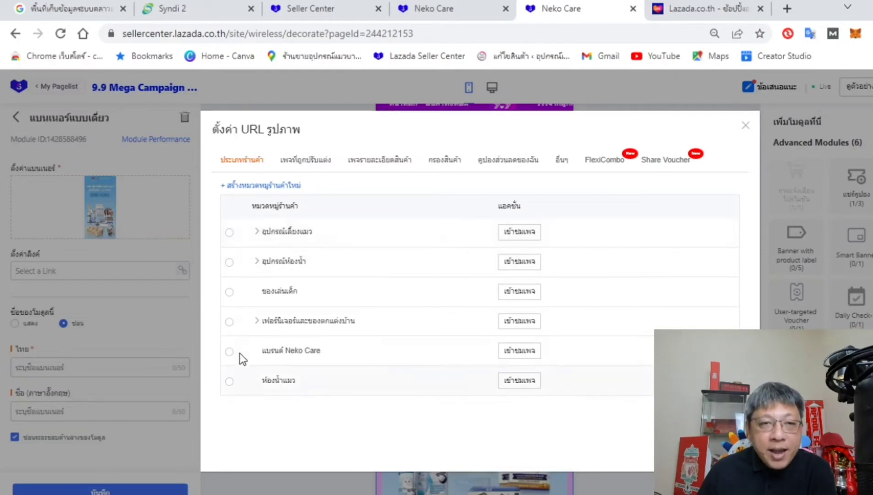
{"action": "left_click", "coordinate": [233, 163]}
{"action": "left_click", "coordinate": [298, 165]}
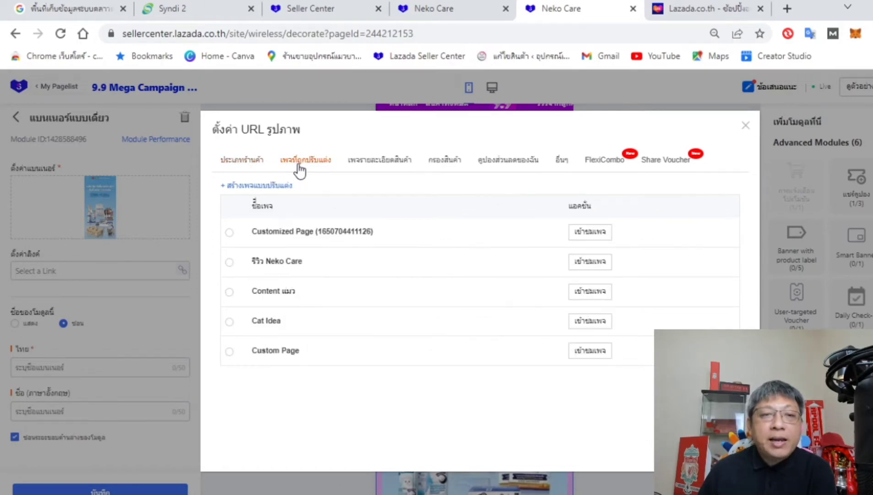
{"action": "left_click", "coordinate": [388, 160]}
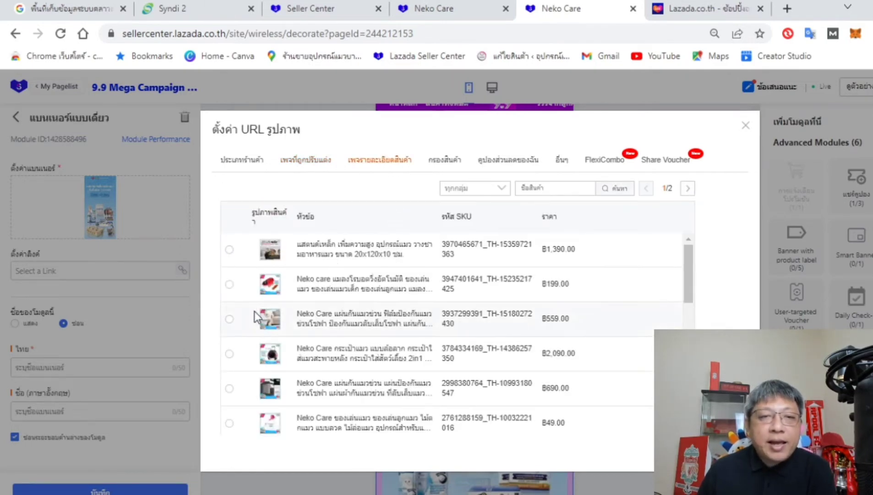
{"action": "left_click", "coordinate": [443, 168]}
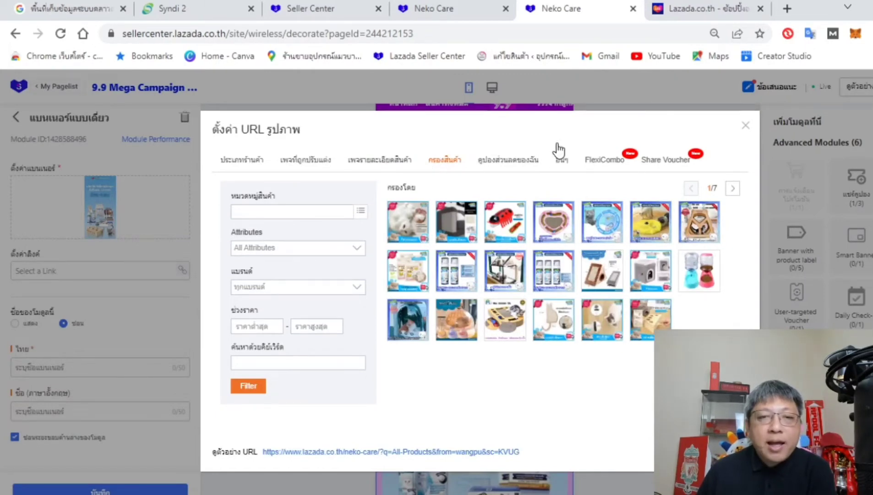
{"action": "left_click", "coordinate": [489, 168]}
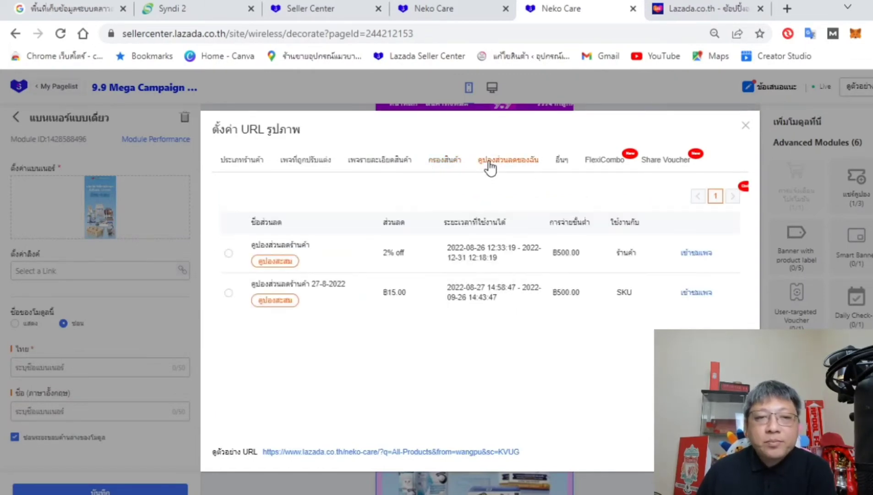
{"action": "left_click", "coordinate": [560, 162]}
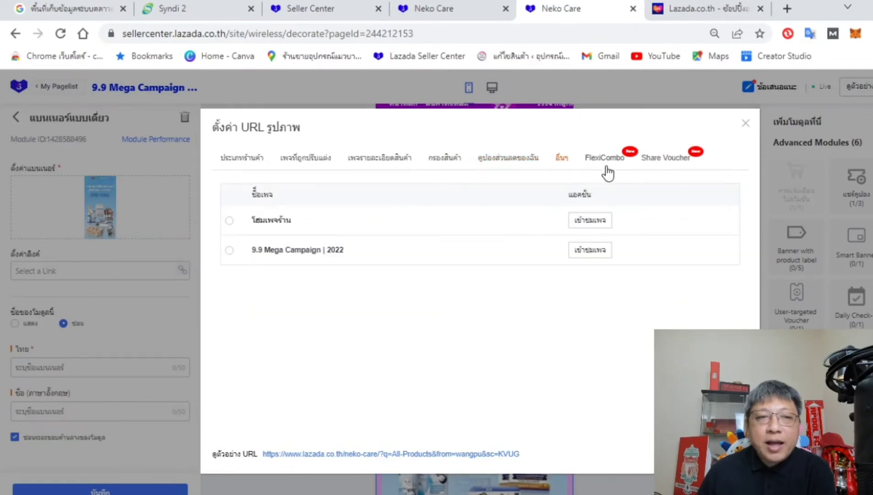
{"action": "left_click", "coordinate": [509, 164]}
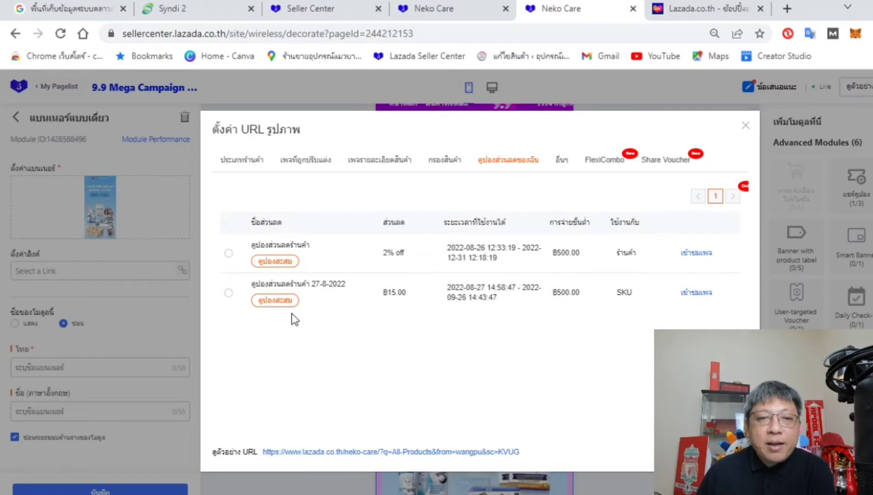
{"action": "left_click", "coordinate": [230, 294]}
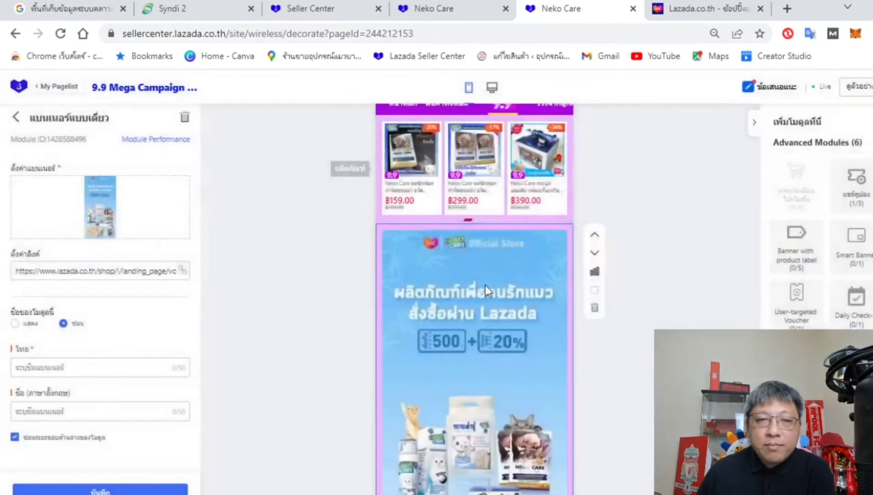
- Change the single banner's link to the 9.9 Mega Campaign | 2022 page and save the module
{"action": "left_click", "coordinate": [182, 270]}
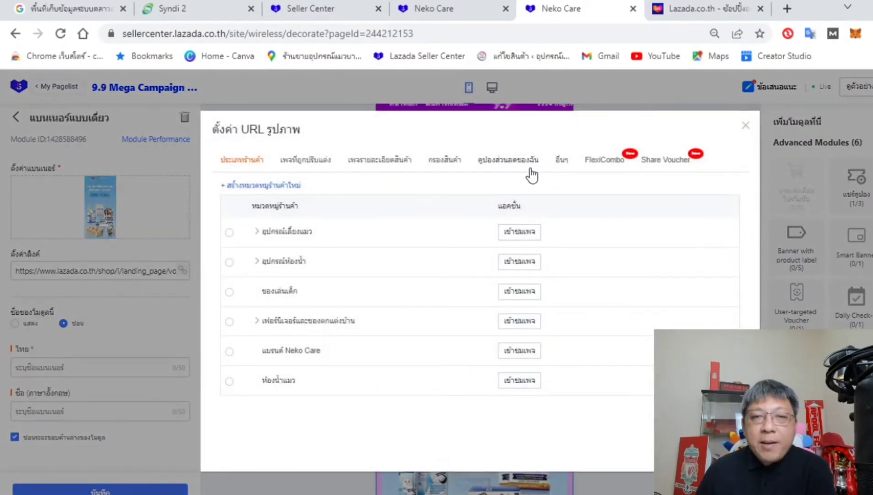
{"action": "left_click", "coordinate": [556, 159]}
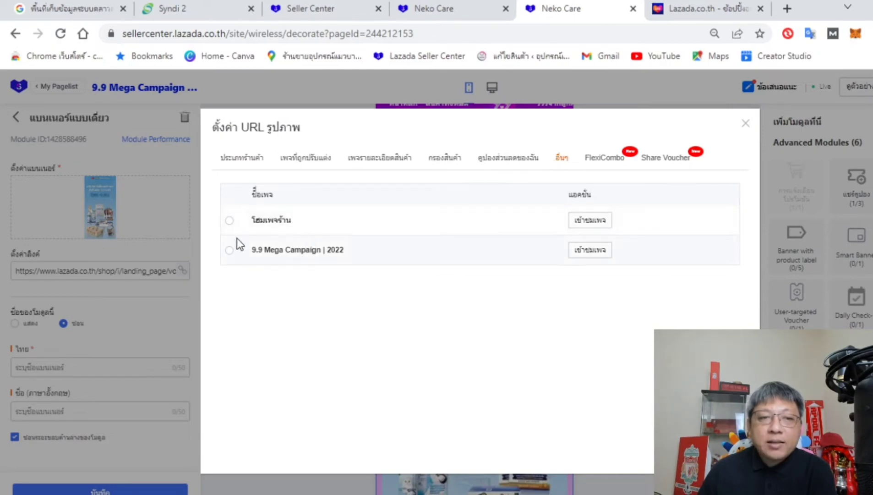
{"action": "left_click", "coordinate": [228, 251]}
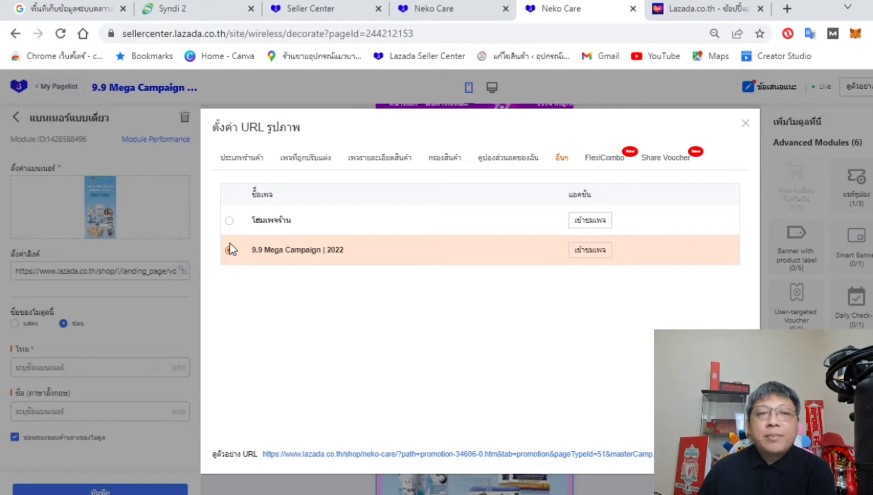
{"action": "left_click", "coordinate": [229, 220]}
{"action": "left_click", "coordinate": [229, 250]}
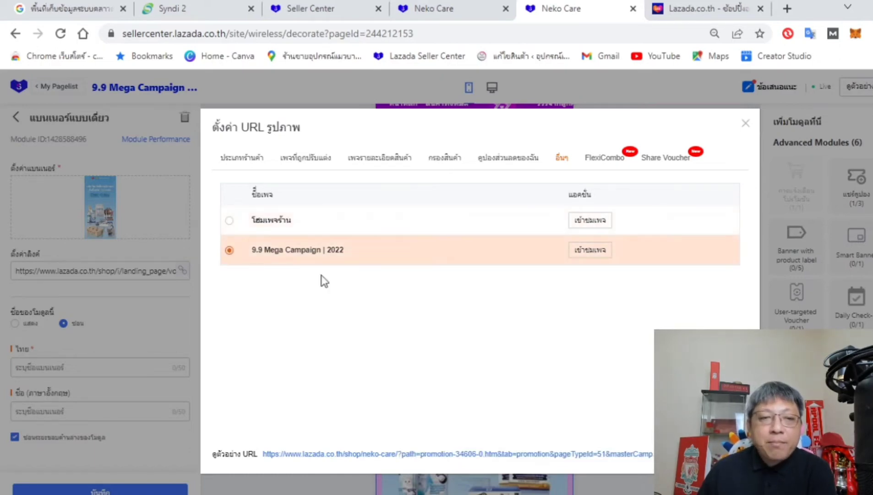
{"action": "left_click", "coordinate": [320, 252]}
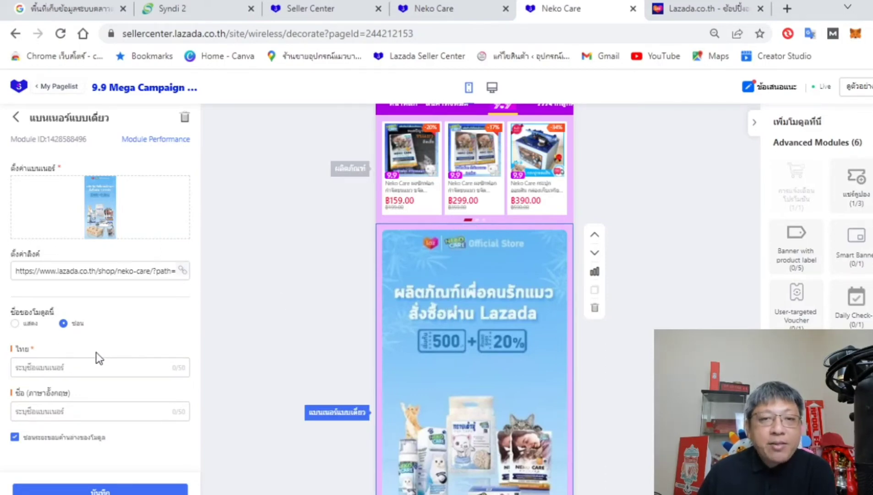
{"action": "left_click", "coordinate": [109, 489]}
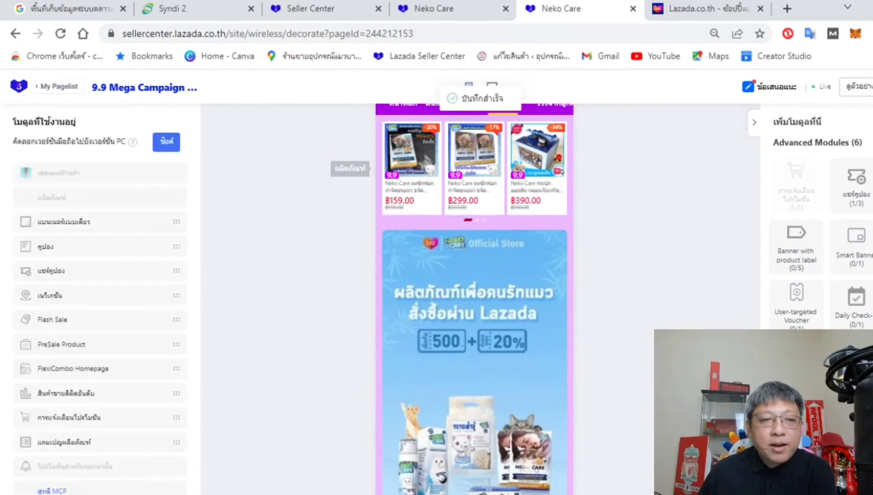
- Set the voucher module to manual selection and choose both the 2% off and ฿15.00 store vouchers
{"action": "scroll", "coordinate": [511, 392], "scroll_direction": "down", "scroll_amount": 9}
{"action": "left_click", "coordinate": [485, 259]}
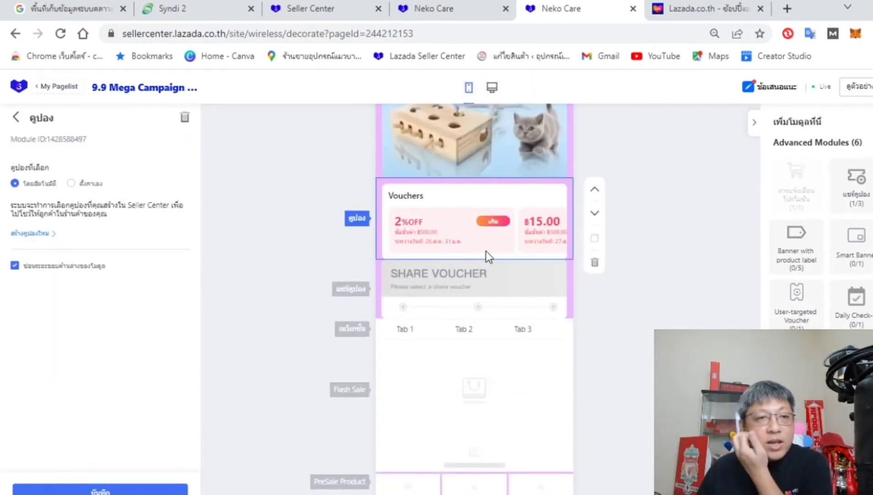
{"action": "left_click", "coordinate": [91, 184]}
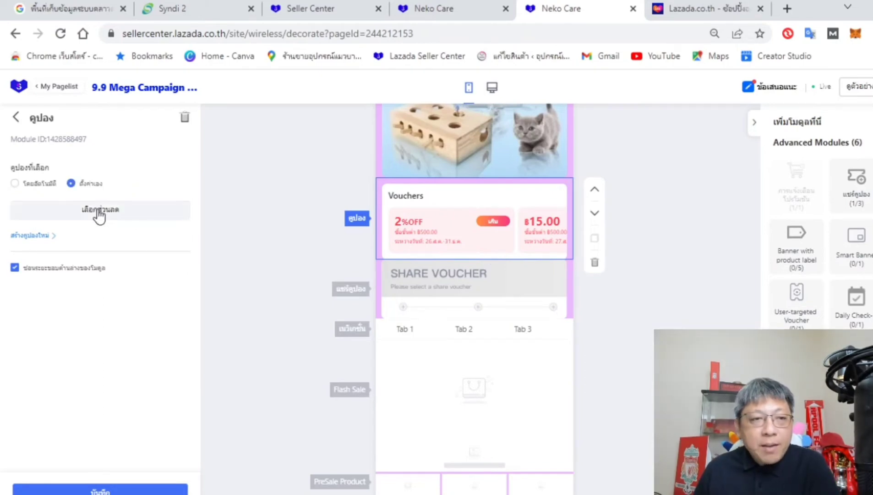
{"action": "left_click", "coordinate": [98, 211]}
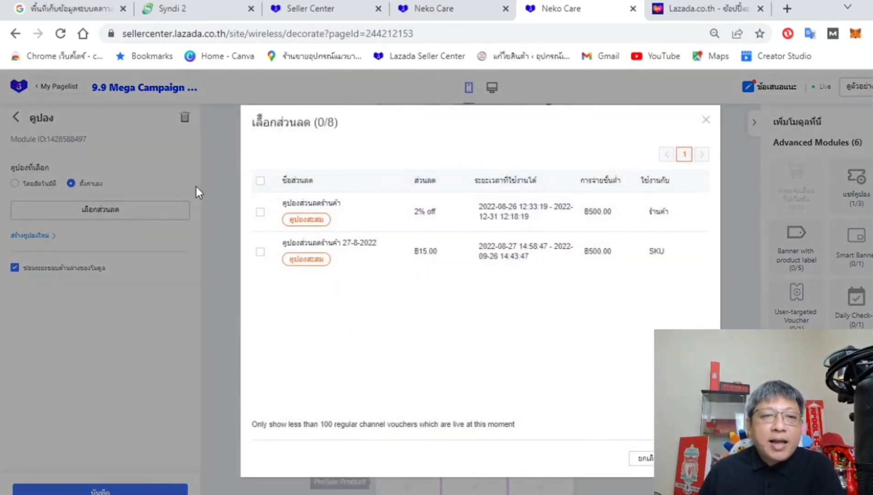
{"action": "left_click", "coordinate": [260, 180]}
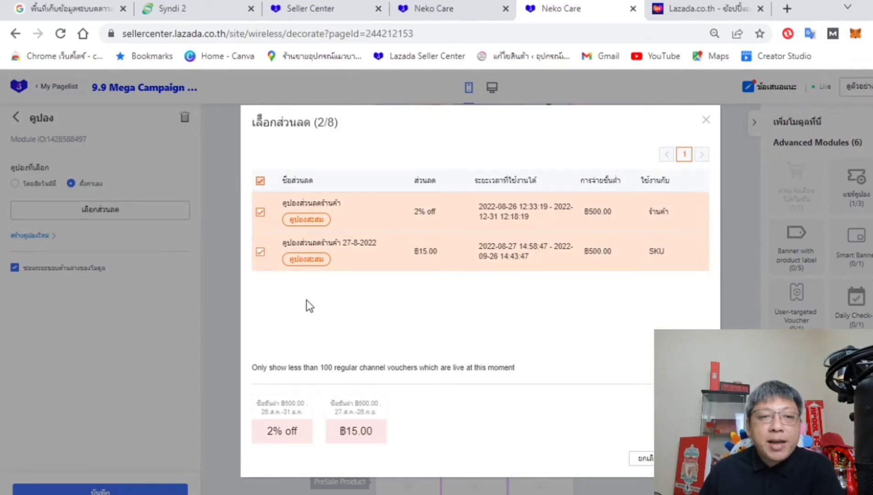
{"action": "left_click", "coordinate": [683, 458]}
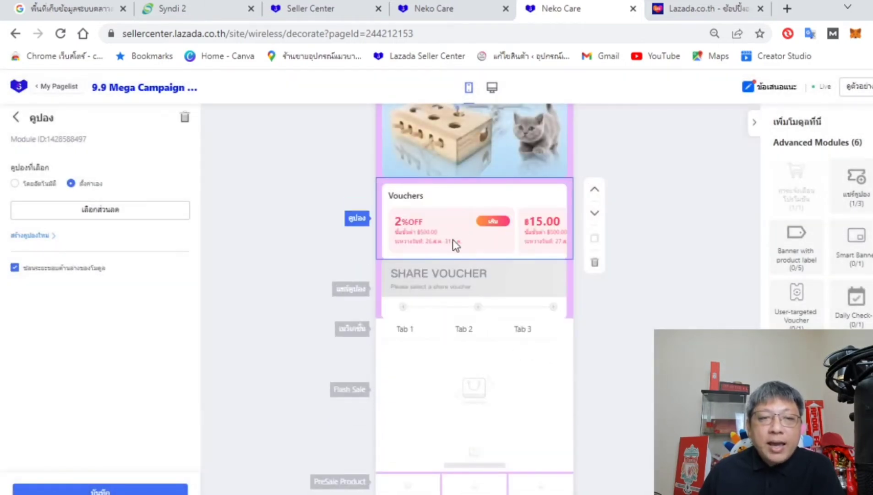
- Delete the Share Voucher module below the vouchers
{"action": "left_click", "coordinate": [453, 276]}
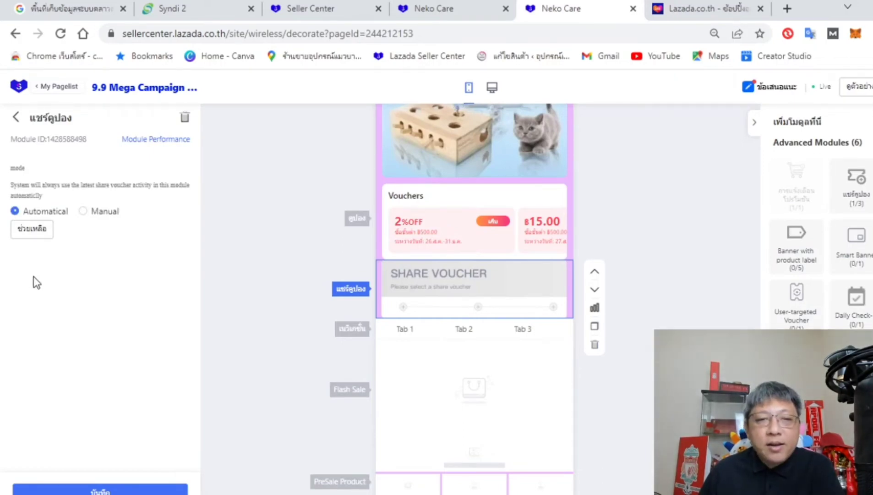
{"action": "left_click", "coordinate": [595, 345]}
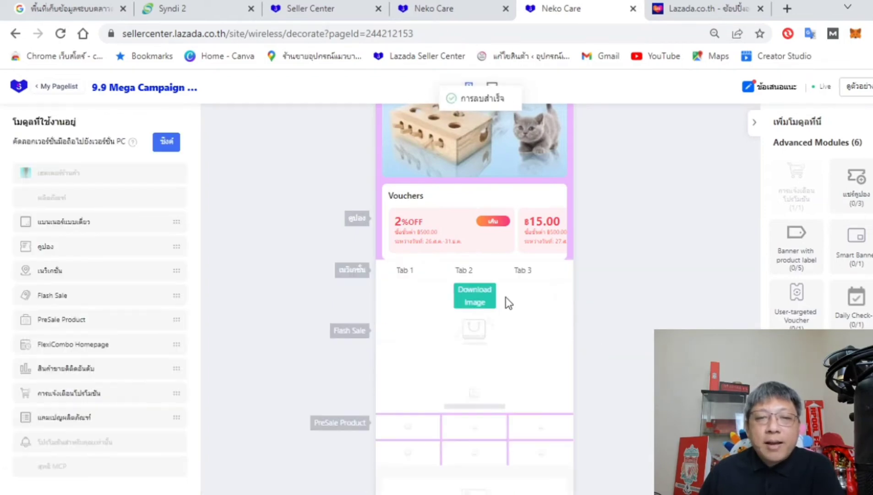
- Open the navigation module's settings, try to include Flash Sale as a tab, and review the selectable modules
{"action": "left_click", "coordinate": [445, 280]}
{"action": "left_click", "coordinate": [400, 272]}
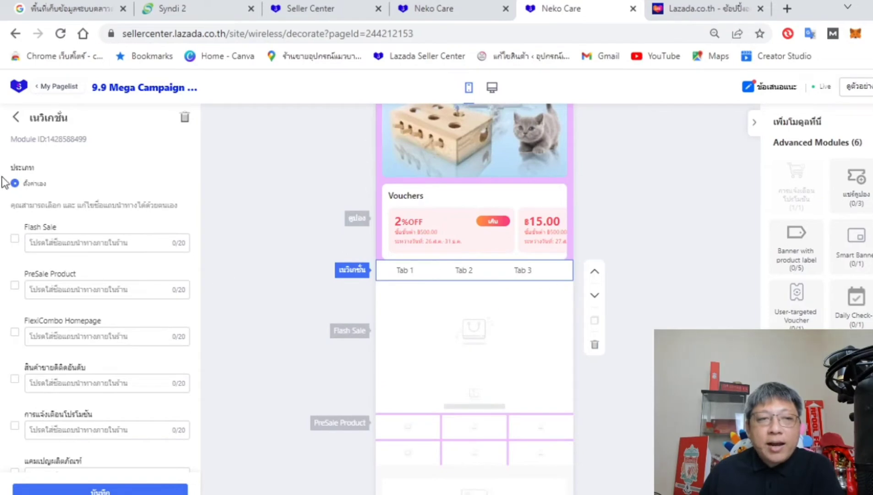
{"action": "left_click", "coordinate": [33, 242]}
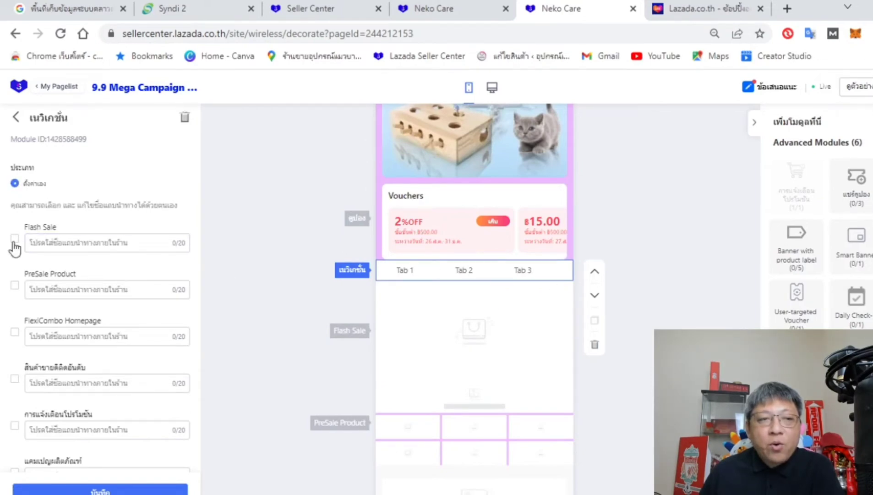
{"action": "left_click", "coordinate": [15, 239]}
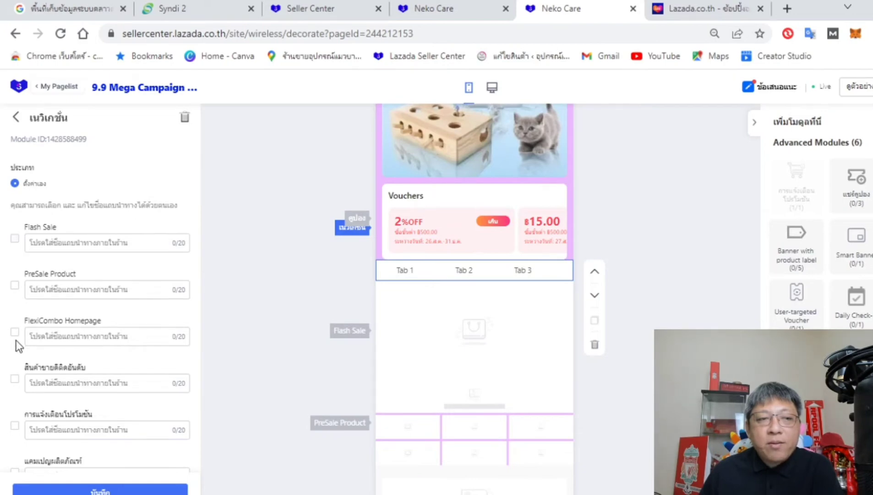
{"action": "scroll", "coordinate": [46, 340], "scroll_direction": "down", "scroll_amount": 3}
{"action": "scroll", "coordinate": [62, 342], "scroll_direction": "up", "scroll_amount": 3}
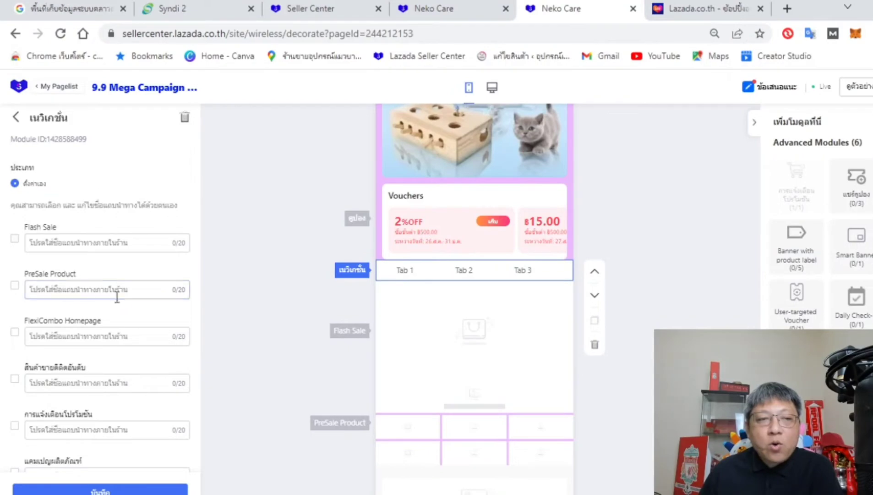
- Include FlexiCombo Homepage and สินค้าขายดีติดอันดับ in the navigation module's tabs and save the module
{"action": "left_click", "coordinate": [15, 332]}
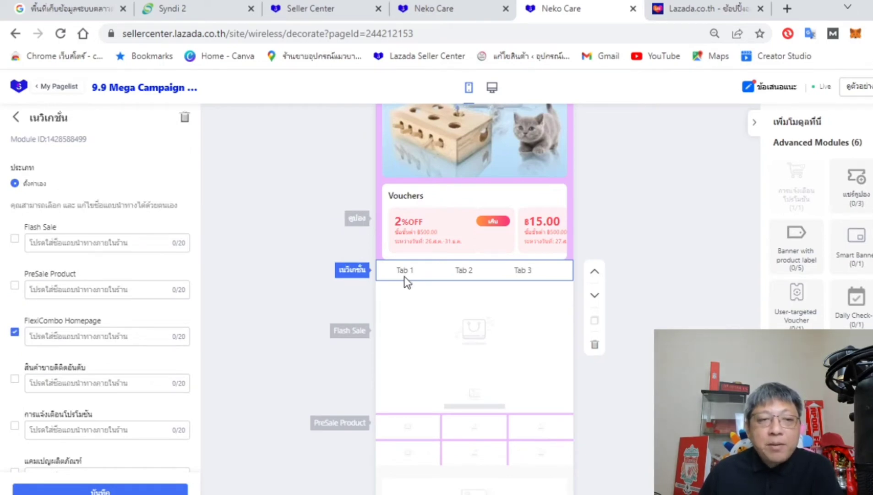
{"action": "left_click", "coordinate": [16, 379]}
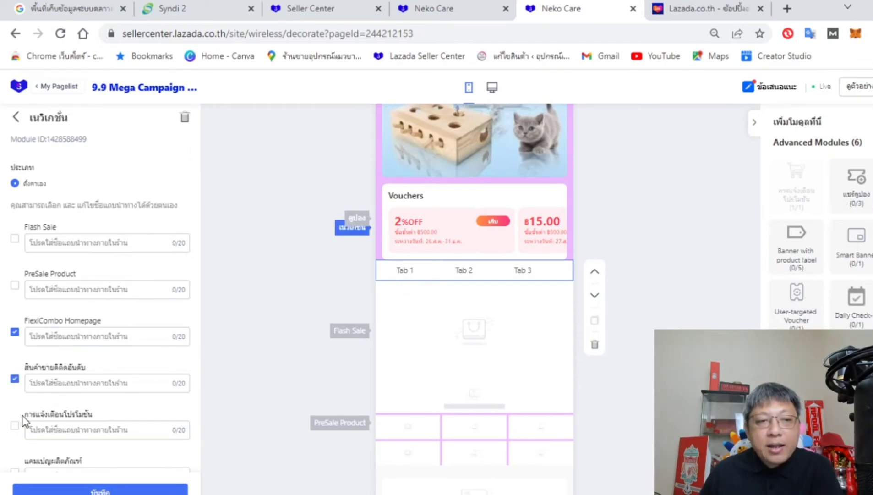
{"action": "scroll", "coordinate": [22, 415], "scroll_direction": "down", "scroll_amount": 3}
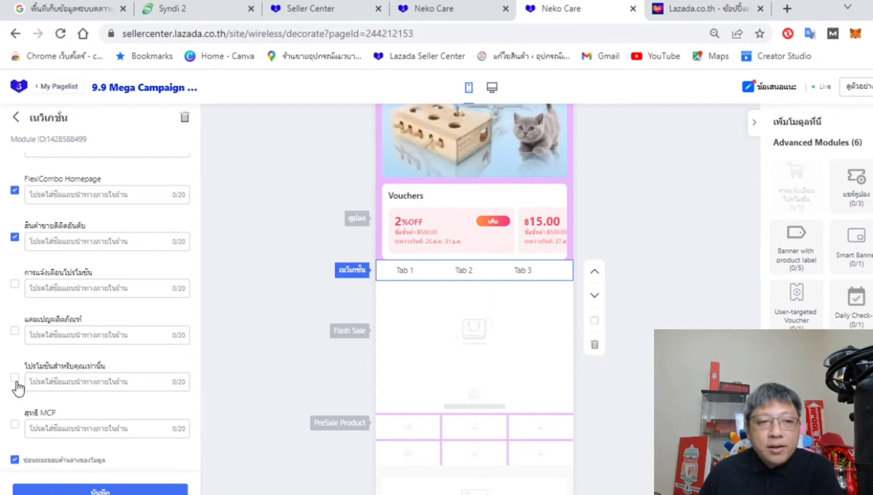
{"action": "left_click", "coordinate": [14, 331]}
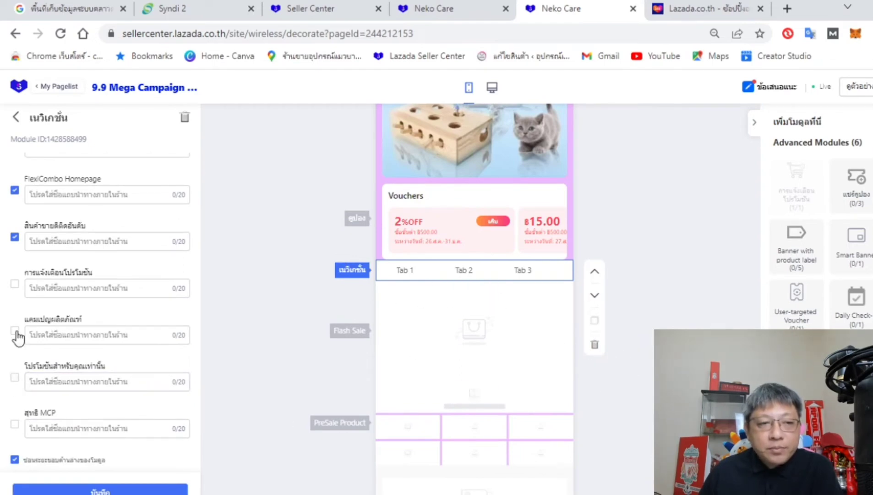
{"action": "left_click", "coordinate": [15, 284]}
{"action": "left_click", "coordinate": [133, 488]}
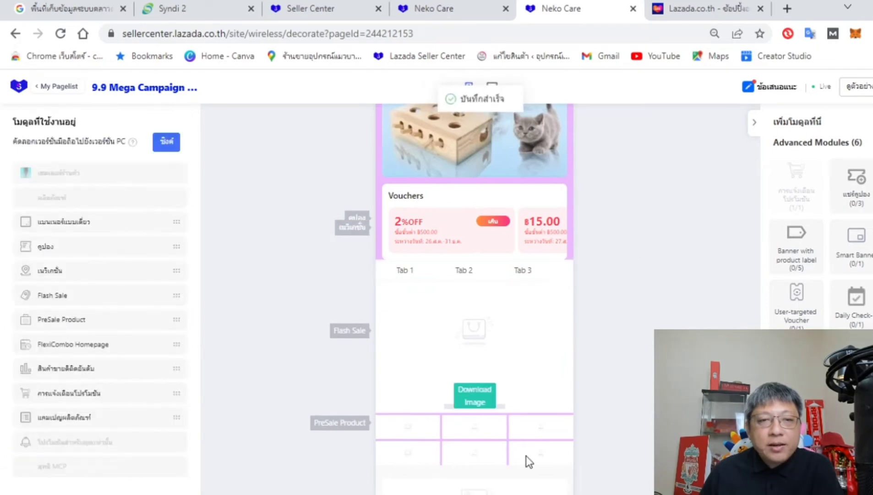
{"action": "left_click", "coordinate": [475, 273]}
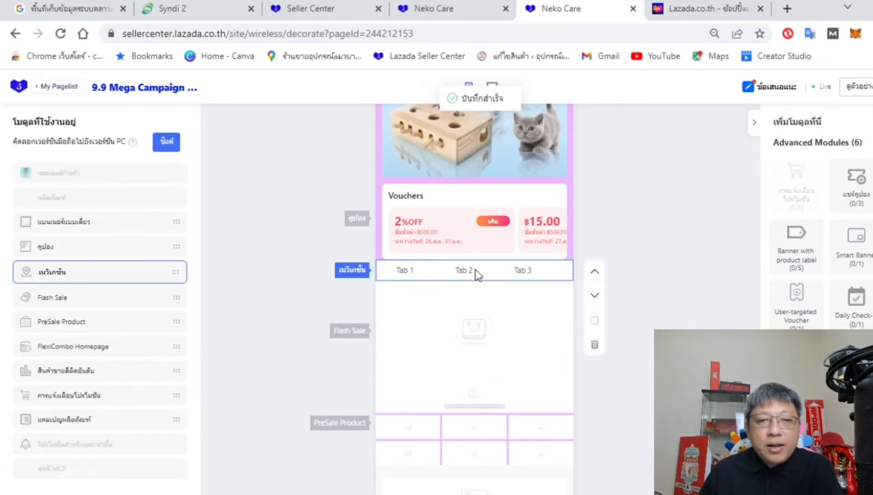
- Upload a Thai background image to the Flash Sale module, cropped at 750 x 376 around the headline and offer text, and save the module
{"action": "left_click", "coordinate": [462, 326]}
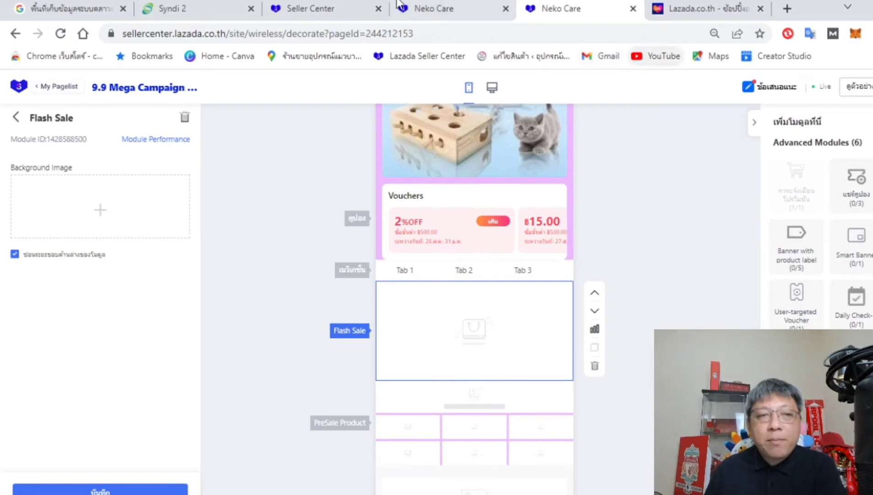
{"action": "left_click", "coordinate": [112, 212]}
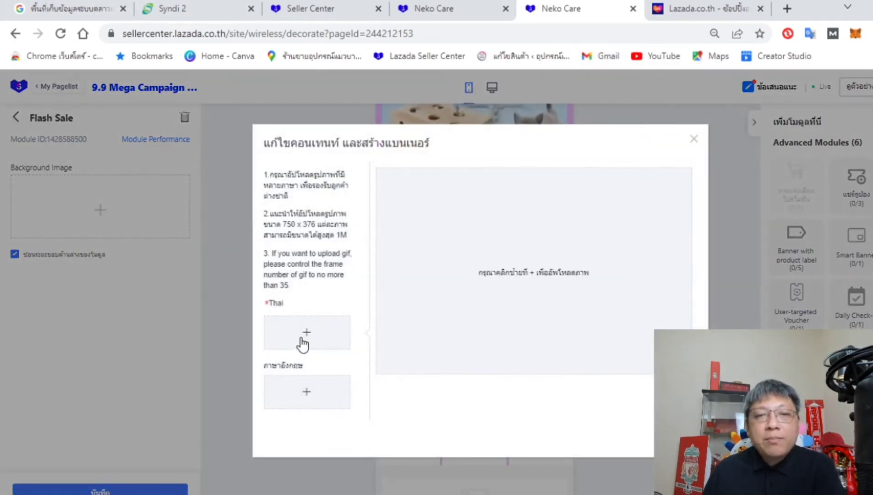
{"action": "left_click", "coordinate": [306, 334]}
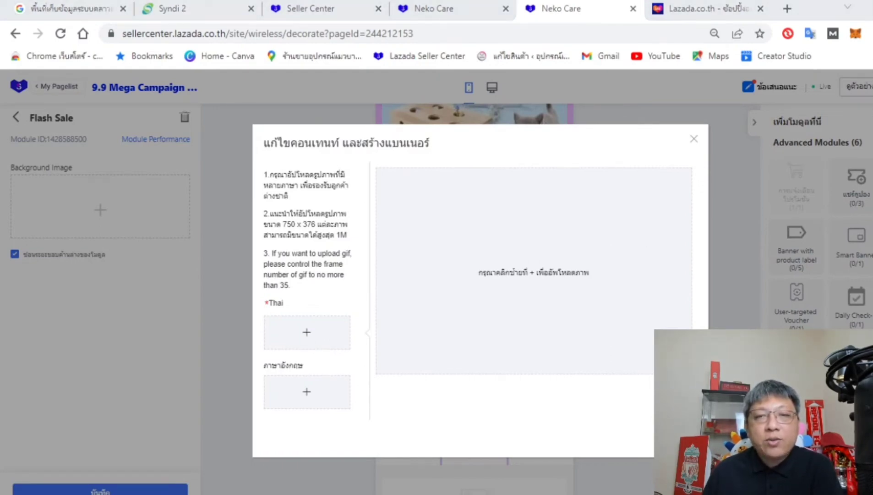
{"action": "key", "text": "Return"}
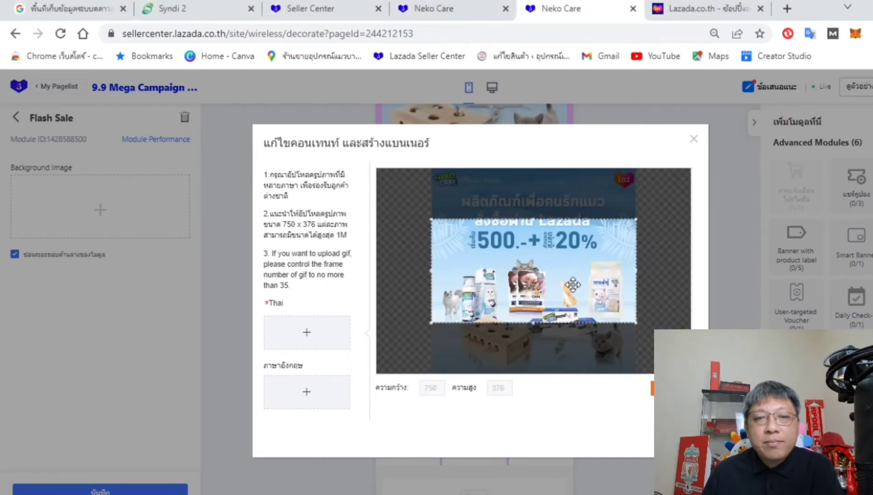
{"action": "left_click_drag", "start_coordinate": [579, 321], "coordinate": [576, 252]}
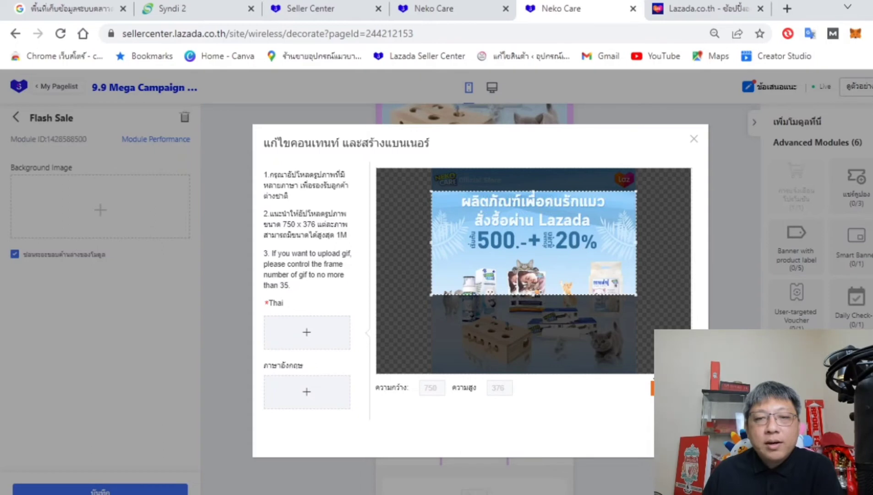
{"action": "left_click", "coordinate": [652, 388]}
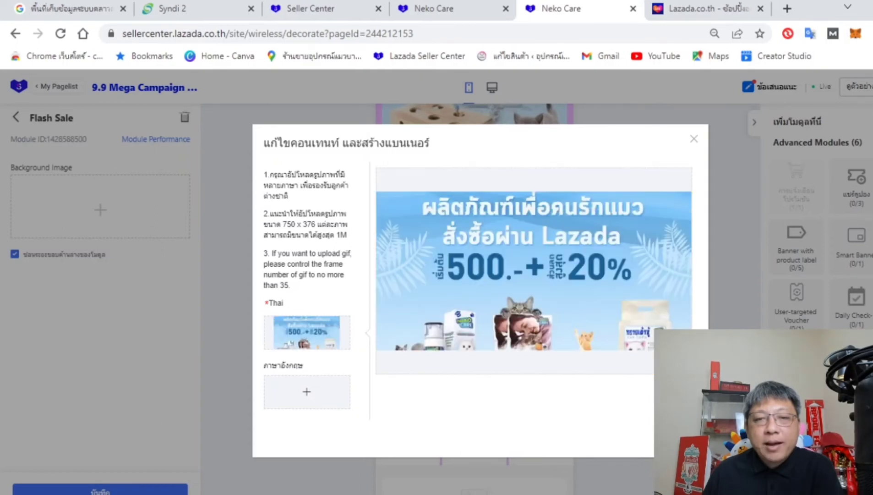
{"action": "left_click", "coordinate": [683, 461]}
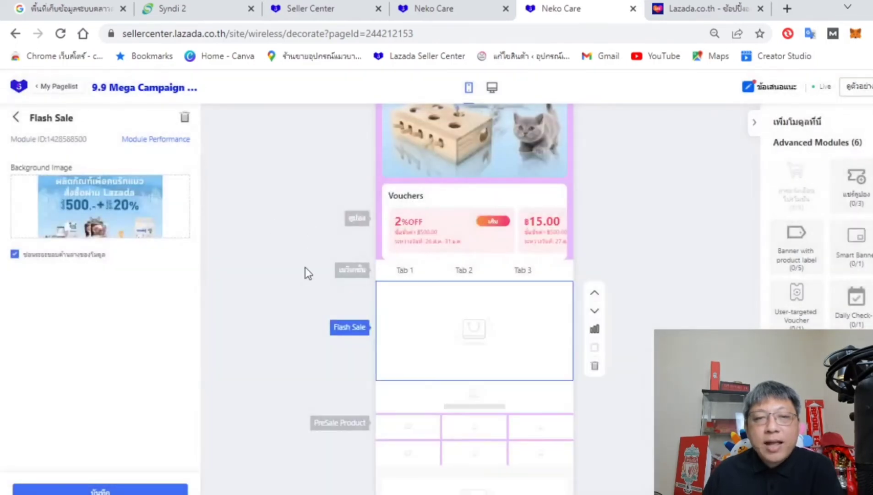
{"action": "left_click", "coordinate": [147, 487]}
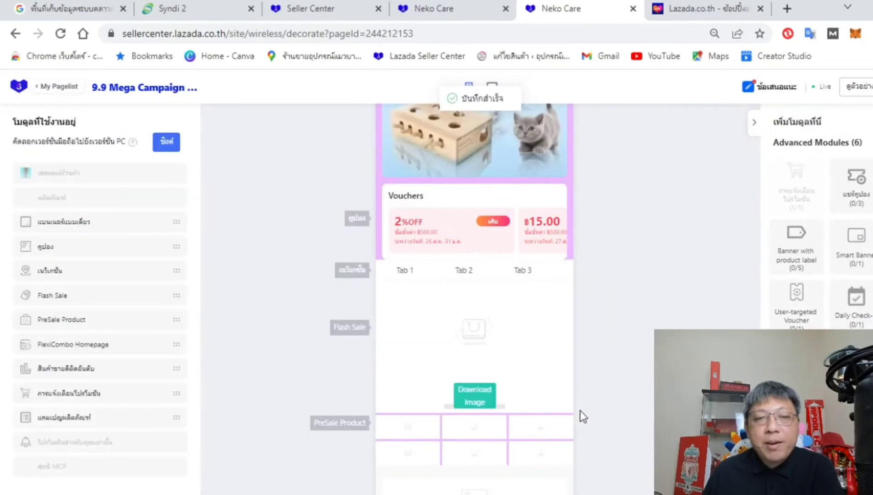
- Delete the PreSale Product module below Flash Sale
{"action": "scroll", "coordinate": [509, 314], "scroll_direction": "down", "scroll_amount": 3}
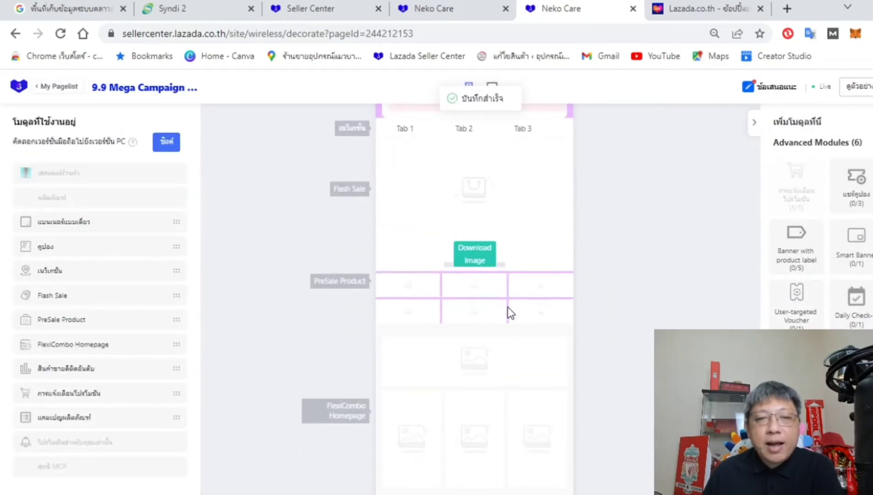
{"action": "left_click", "coordinate": [497, 292]}
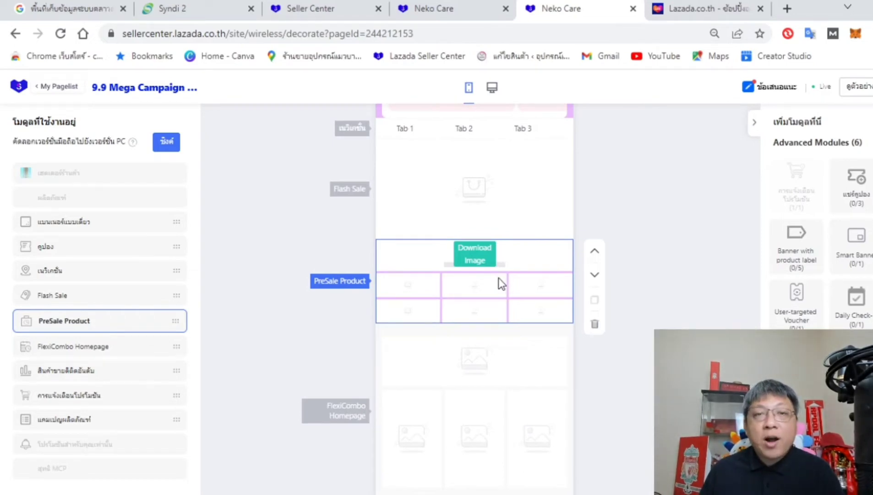
{"action": "left_click", "coordinate": [596, 326]}
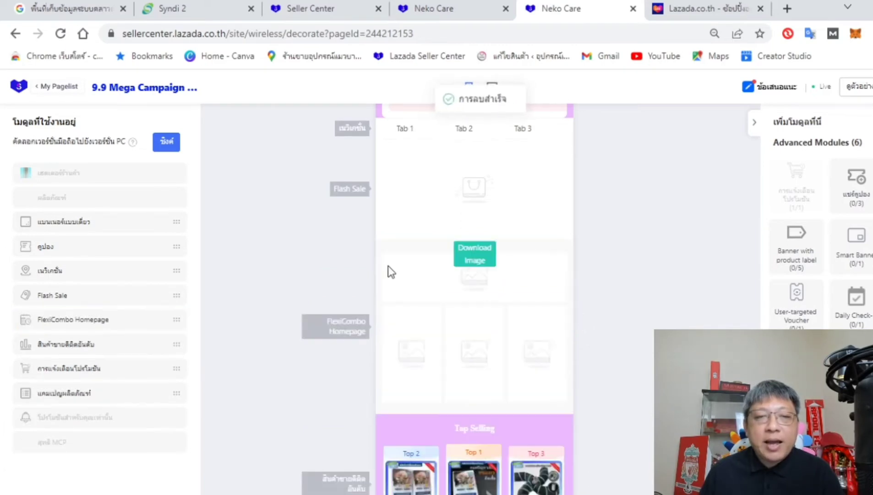
- Review the FlexiCombo Homepage module's promotion creation page and manual Flexi Combo choices, keeping the promotion selection on auto
{"action": "left_click", "coordinate": [448, 275]}
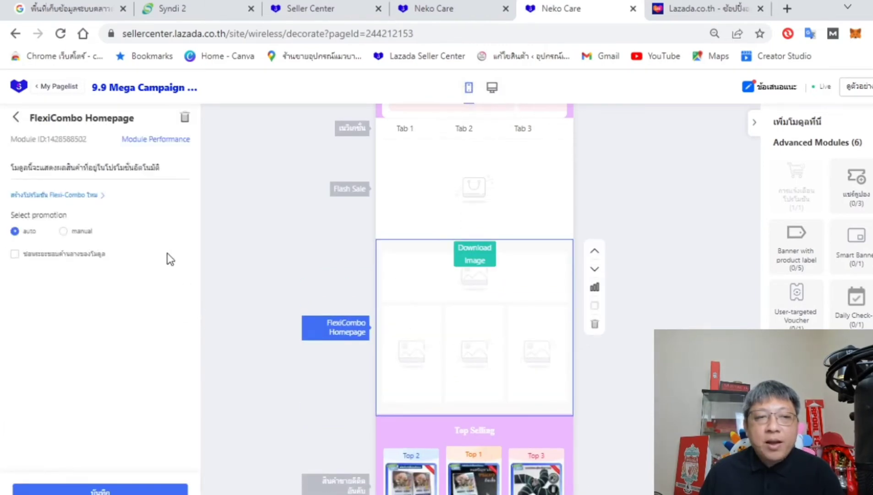
{"action": "left_click", "coordinate": [83, 195]}
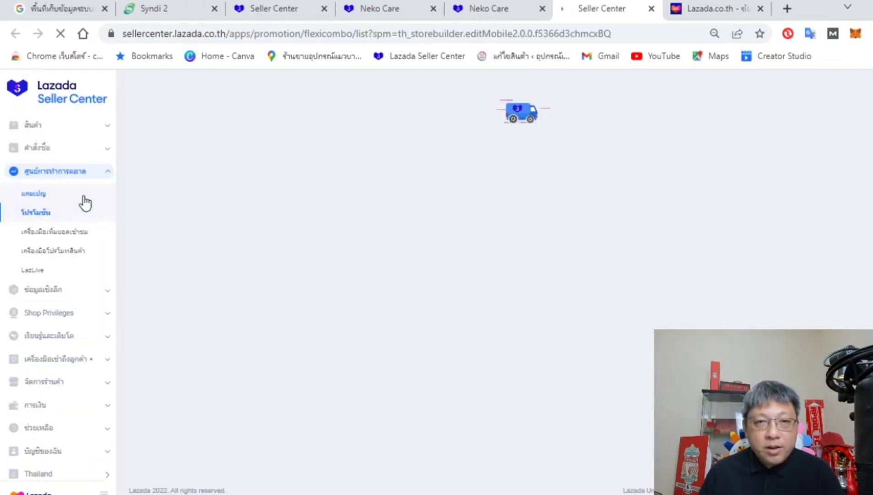
{"action": "left_click", "coordinate": [508, 9]}
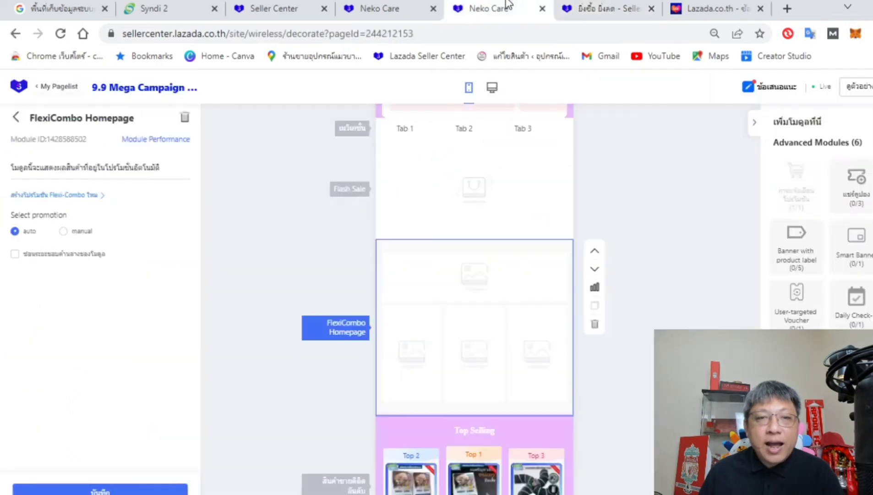
{"action": "left_click", "coordinate": [64, 231]}
{"action": "left_click", "coordinate": [43, 275]}
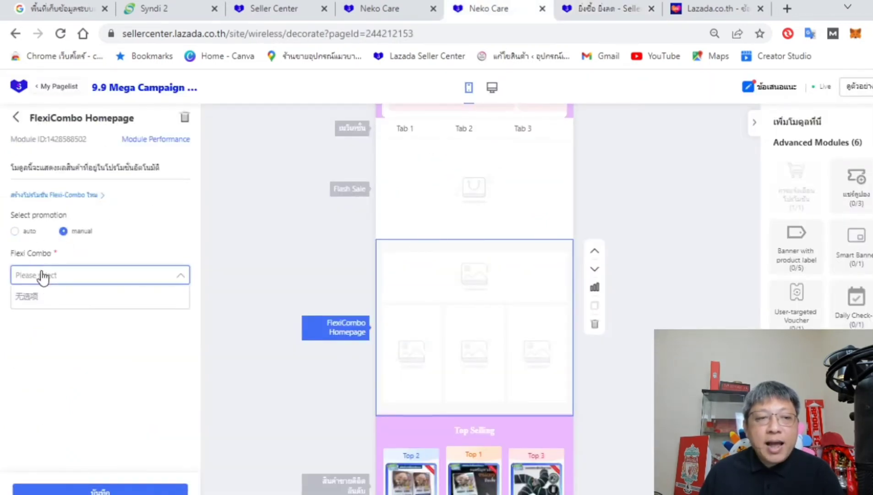
{"action": "left_click", "coordinate": [21, 232]}
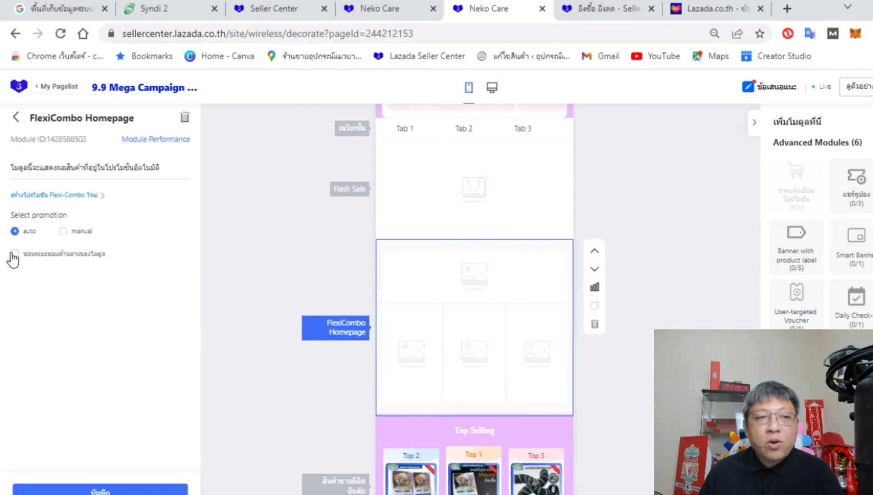
- Check the settings of the สินค้าขายดีติดอันดับ module below FlexiCombo Homepage
{"action": "scroll", "coordinate": [450, 314], "scroll_direction": "down", "scroll_amount": 3}
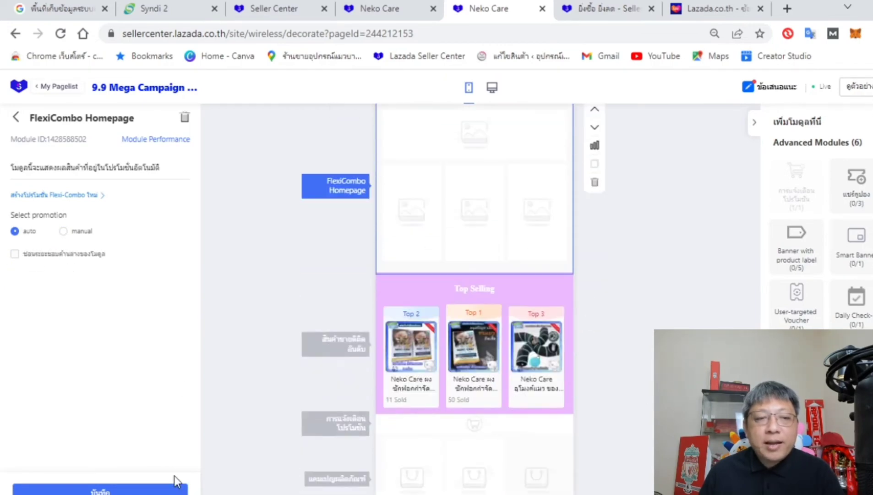
{"action": "left_click", "coordinate": [488, 358]}
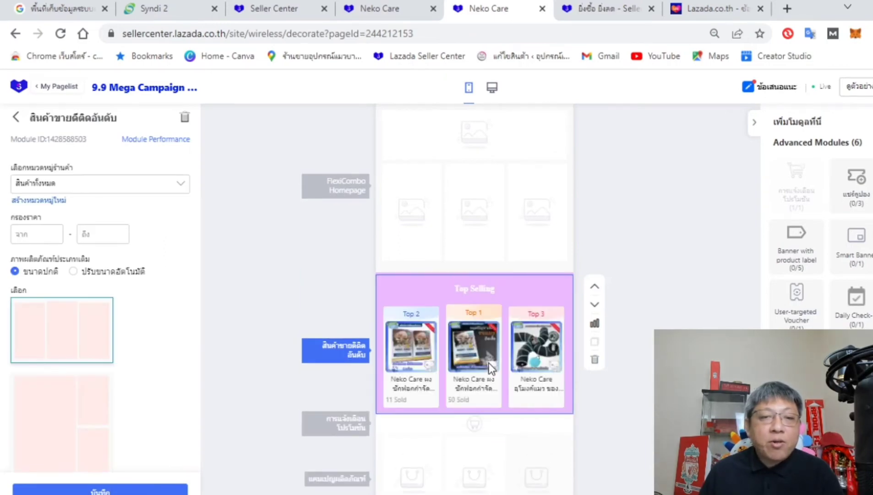
{"action": "scroll", "coordinate": [489, 363], "scroll_direction": "down", "scroll_amount": 5}
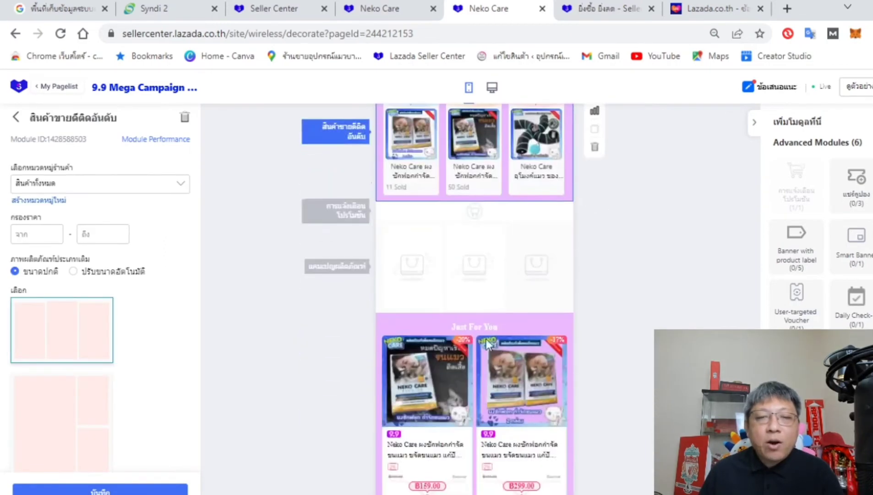
- Open the แคมเปญผลิตภัณฑ์ module's product picker and select the cat wheel, cat helmet, scratching ball, tofu litter, hair brush and ฿450 cat punch box
{"action": "left_click", "coordinate": [435, 259]}
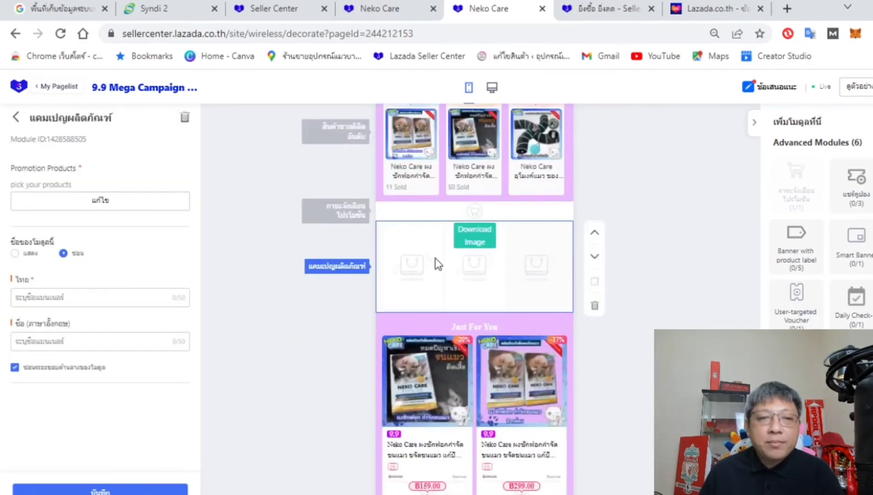
{"action": "left_click", "coordinate": [107, 199]}
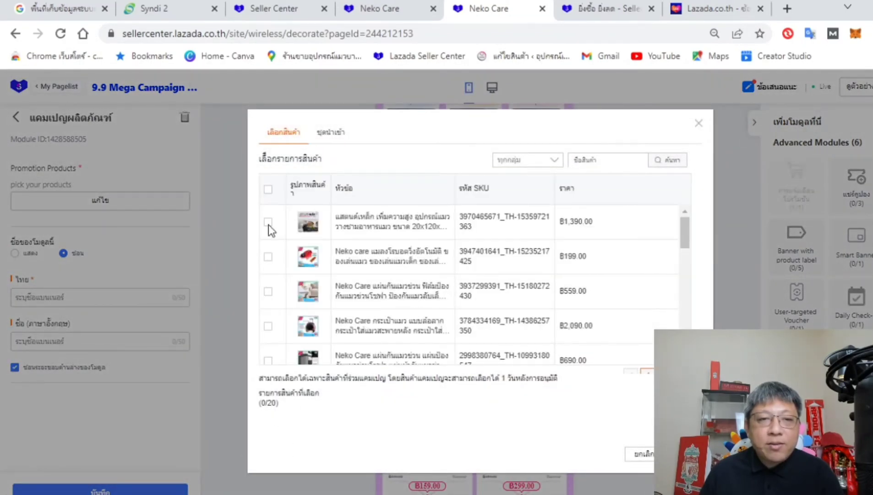
{"action": "scroll", "coordinate": [287, 288], "scroll_direction": "down", "scroll_amount": 10}
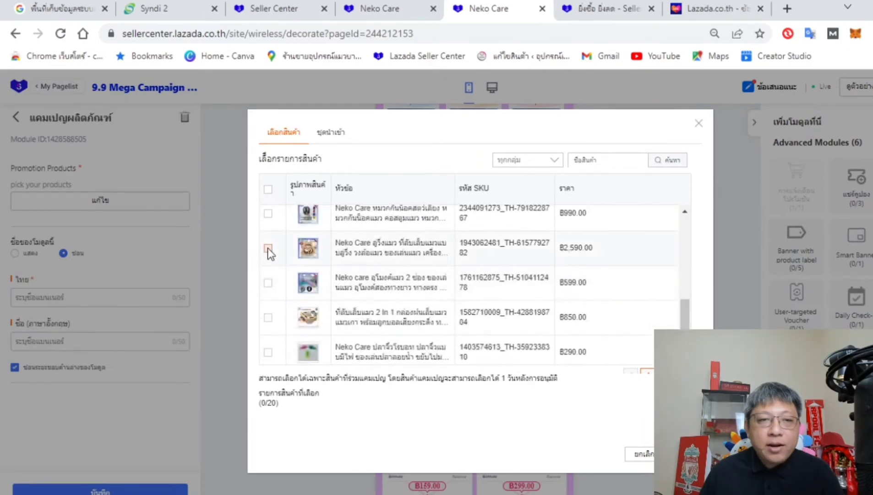
{"action": "left_click", "coordinate": [268, 248]}
{"action": "scroll", "coordinate": [267, 316], "scroll_direction": "up", "scroll_amount": 2}
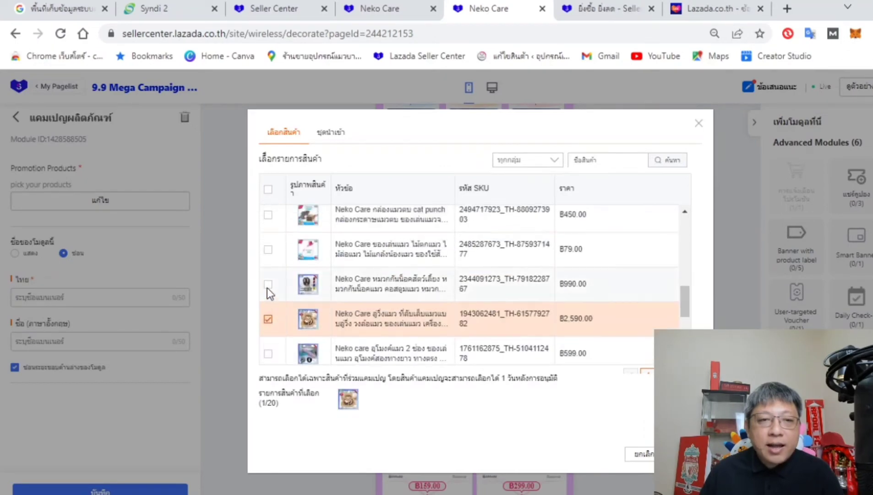
{"action": "left_click", "coordinate": [268, 285]}
{"action": "scroll", "coordinate": [270, 274], "scroll_direction": "up", "scroll_amount": 3}
{"action": "left_click", "coordinate": [269, 298]}
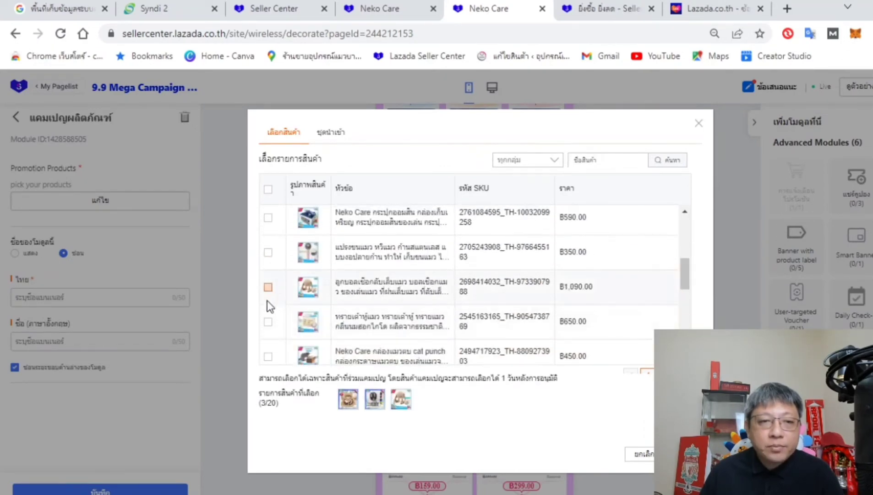
{"action": "left_click", "coordinate": [268, 322]}
{"action": "left_click", "coordinate": [269, 252]}
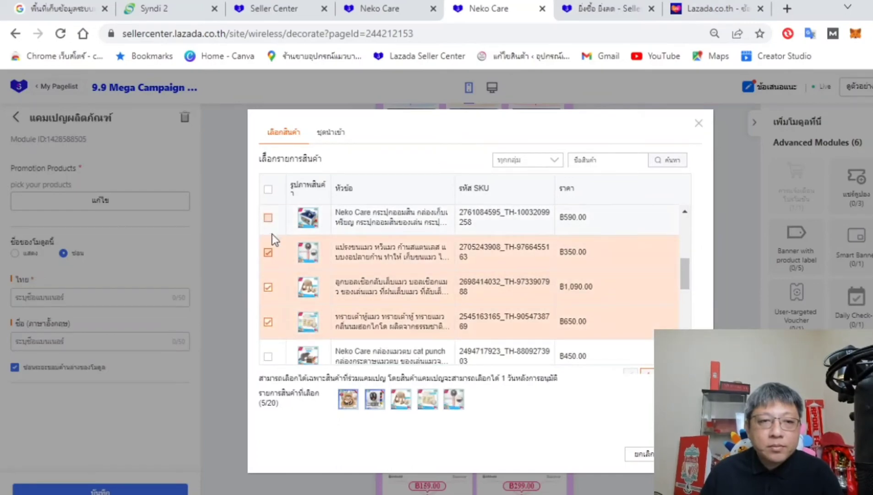
{"action": "left_click", "coordinate": [268, 356]}
- On the picker's next page, select the ฿249 scratch-guard sheet, the ฿199 guard film sticker, and the ฿359 and ฿199 cat-hair detergents
{"action": "scroll", "coordinate": [275, 320], "scroll_direction": "down", "scroll_amount": 5}
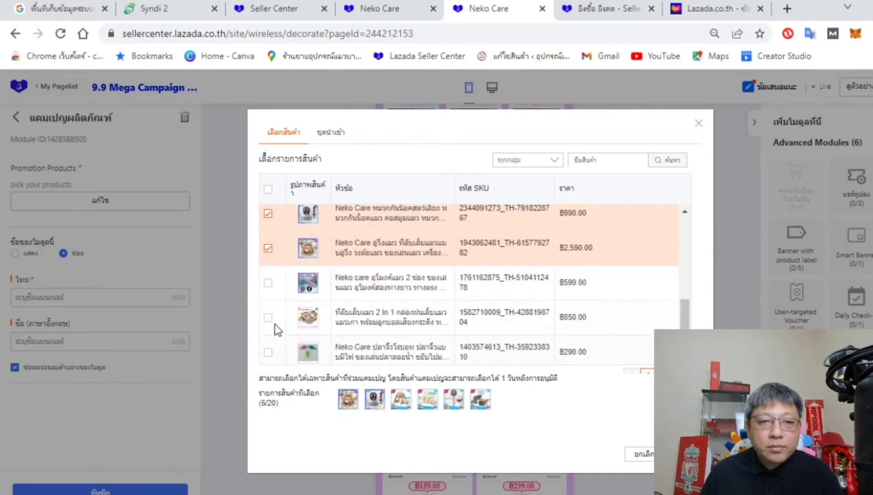
{"action": "scroll", "coordinate": [277, 323], "scroll_direction": "down", "scroll_amount": 1}
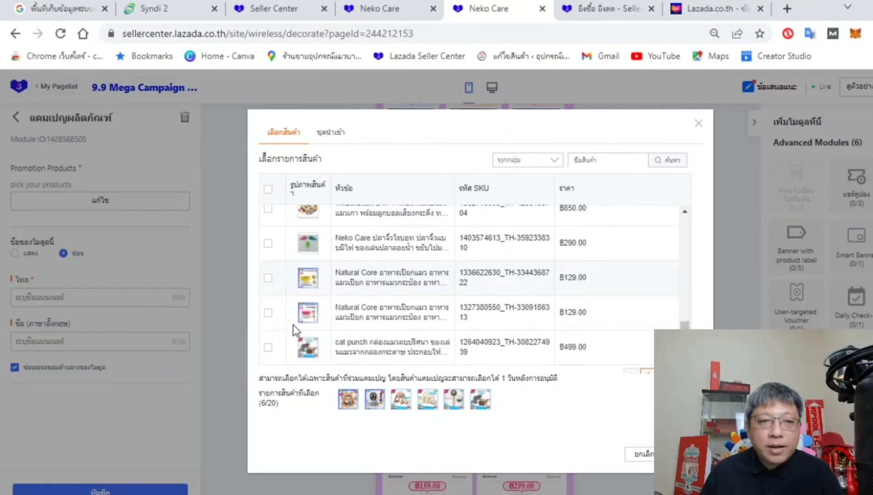
{"action": "scroll", "coordinate": [458, 284], "scroll_direction": "down", "scroll_amount": 5}
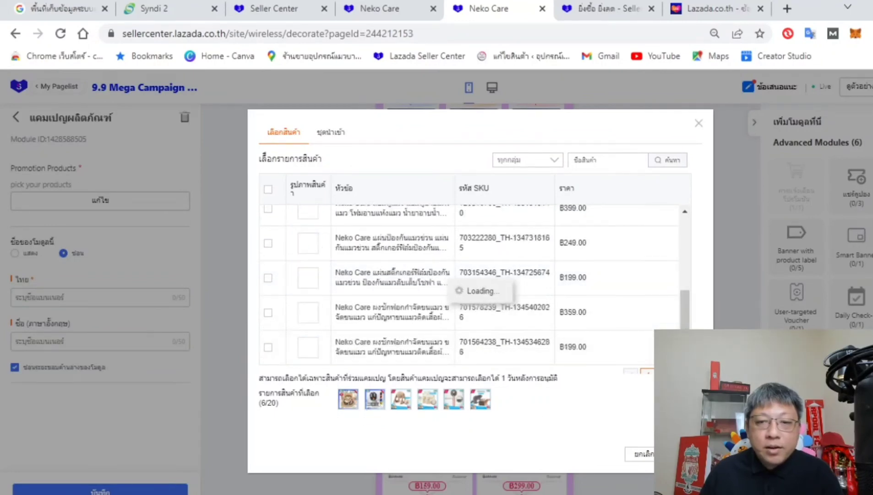
{"action": "left_click", "coordinate": [268, 242]}
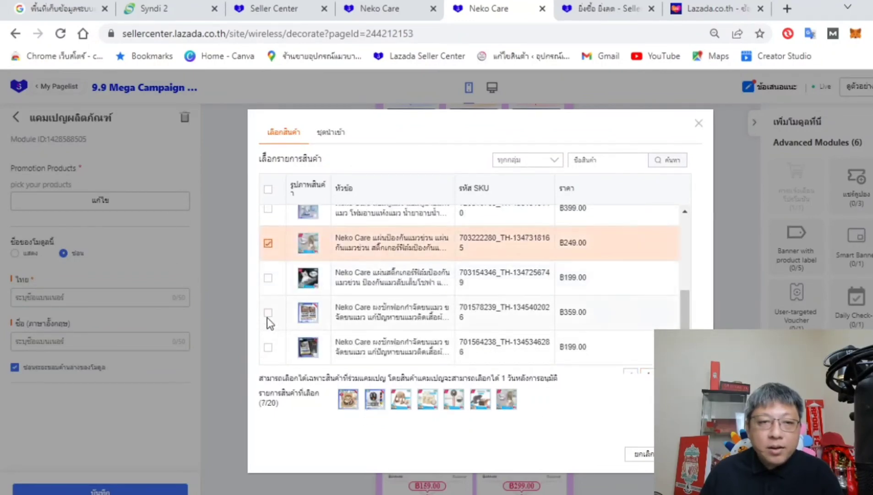
{"action": "left_click", "coordinate": [268, 347]}
{"action": "left_click", "coordinate": [268, 277]}
{"action": "left_click", "coordinate": [268, 312]}
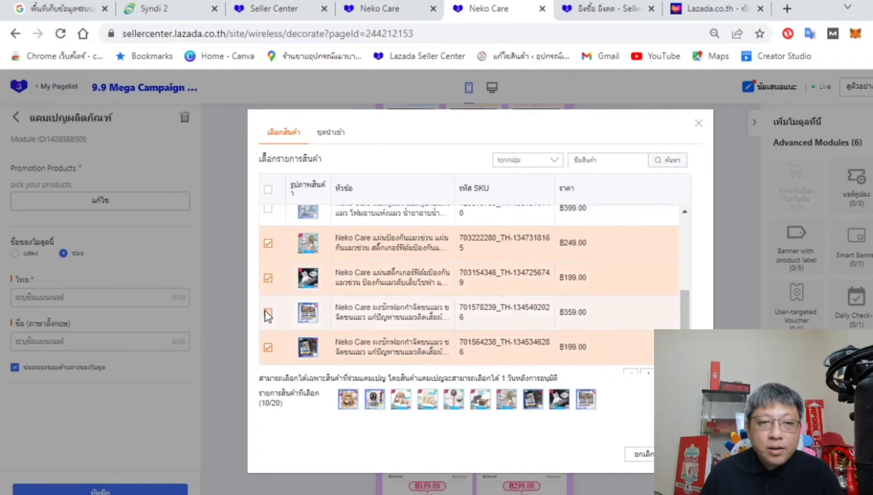
- Select the ฿399 cat shampoo, the two window-mounted cat beds and the four-way cat tunnel, and confirm the product selection
{"action": "scroll", "coordinate": [265, 305], "scroll_direction": "up", "scroll_amount": 2}
{"action": "left_click", "coordinate": [269, 283]}
{"action": "scroll", "coordinate": [268, 257], "scroll_direction": "up", "scroll_amount": 2}
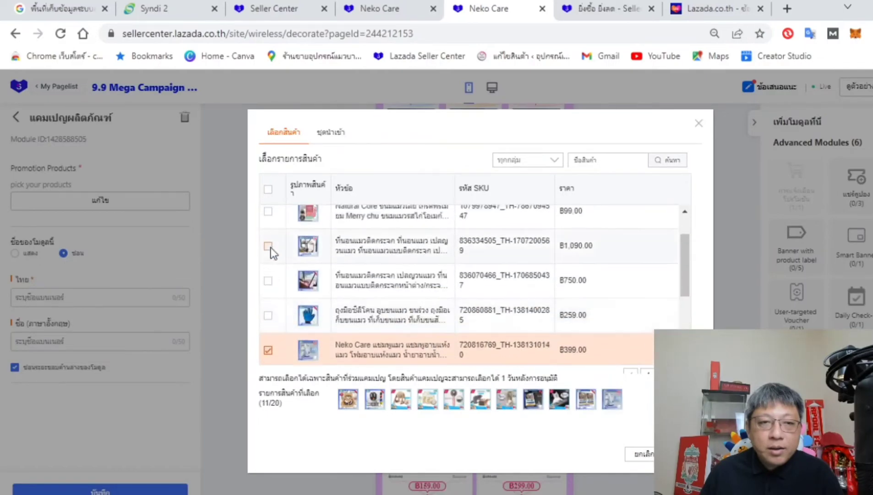
{"action": "left_click", "coordinate": [268, 246]}
{"action": "left_click", "coordinate": [269, 279]}
{"action": "scroll", "coordinate": [269, 279], "scroll_direction": "up", "scroll_amount": 1}
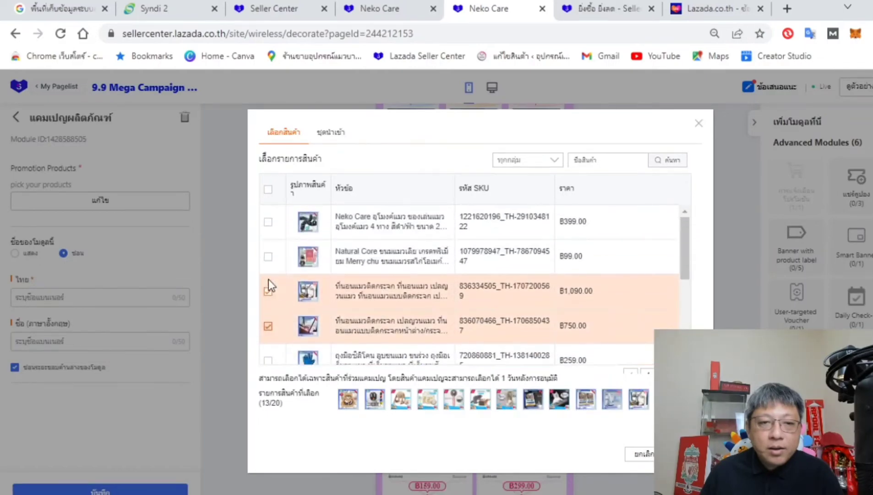
{"action": "left_click", "coordinate": [268, 221]}
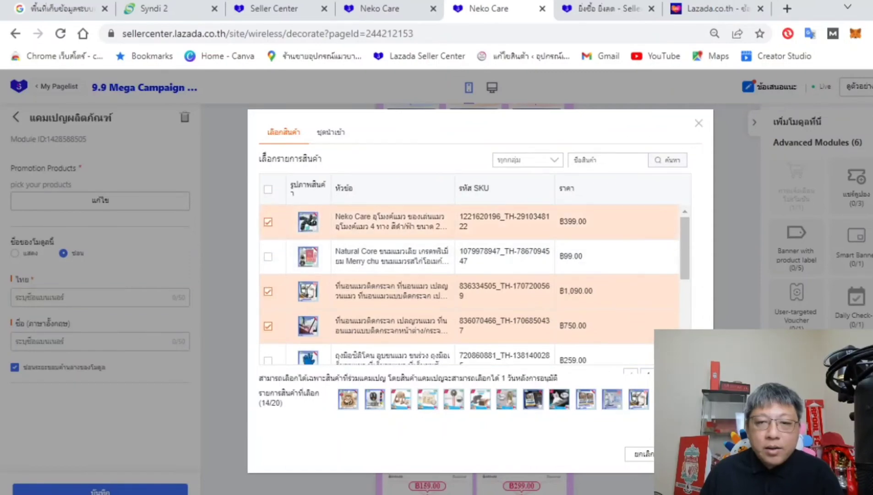
{"action": "left_click", "coordinate": [676, 454]}
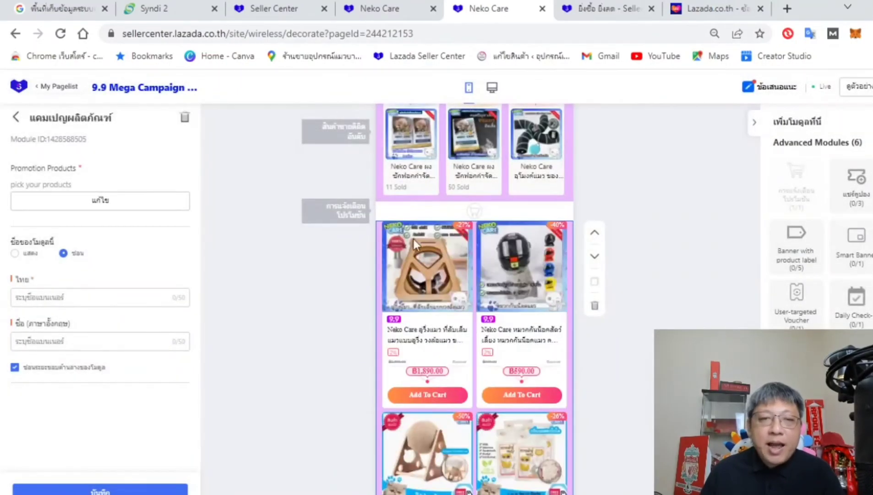
- Examine the chosen campaign products in the page preview and compare them with the Just For You section below
{"action": "scroll", "coordinate": [490, 305], "scroll_direction": "down", "scroll_amount": 10}
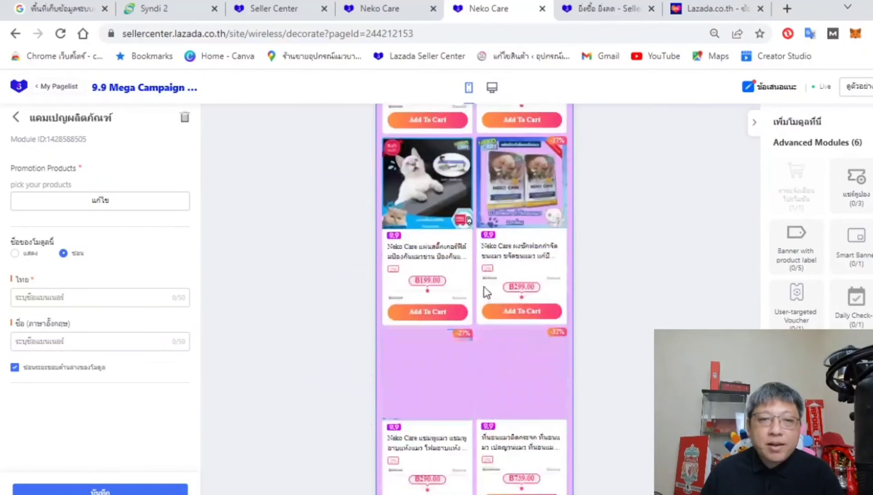
{"action": "scroll", "coordinate": [484, 287], "scroll_direction": "down", "scroll_amount": 5}
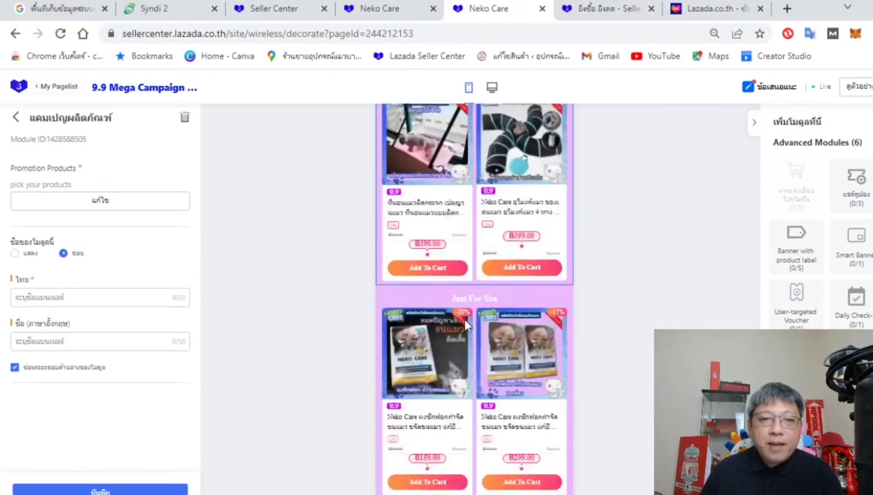
{"action": "scroll", "coordinate": [465, 320], "scroll_direction": "down", "scroll_amount": 5}
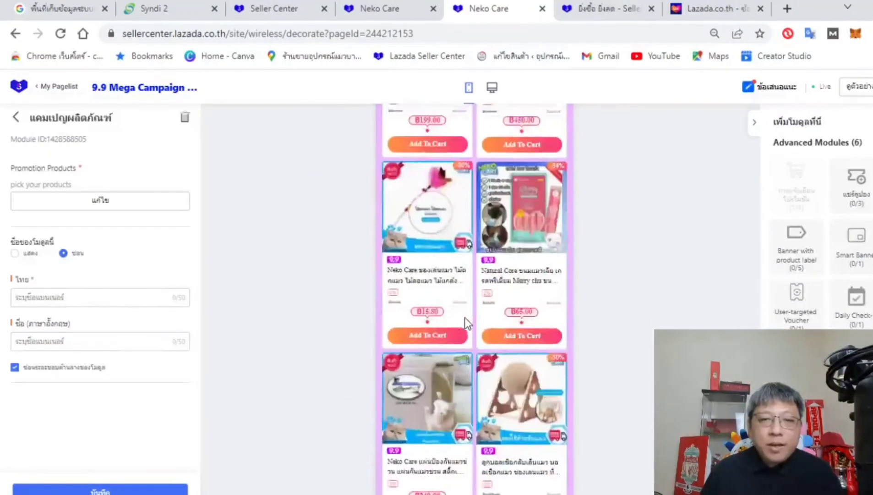
{"action": "scroll", "coordinate": [466, 317], "scroll_direction": "down", "scroll_amount": 1}
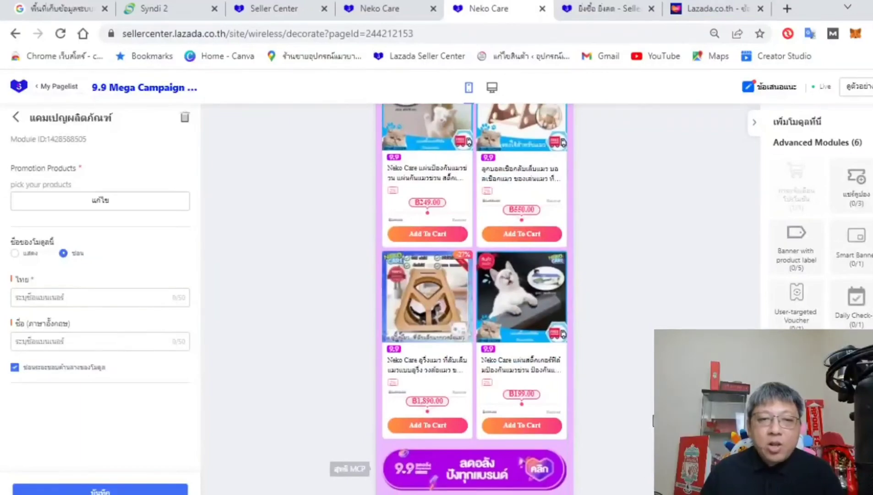
{"action": "scroll", "coordinate": [465, 317], "scroll_direction": "down", "scroll_amount": 5}
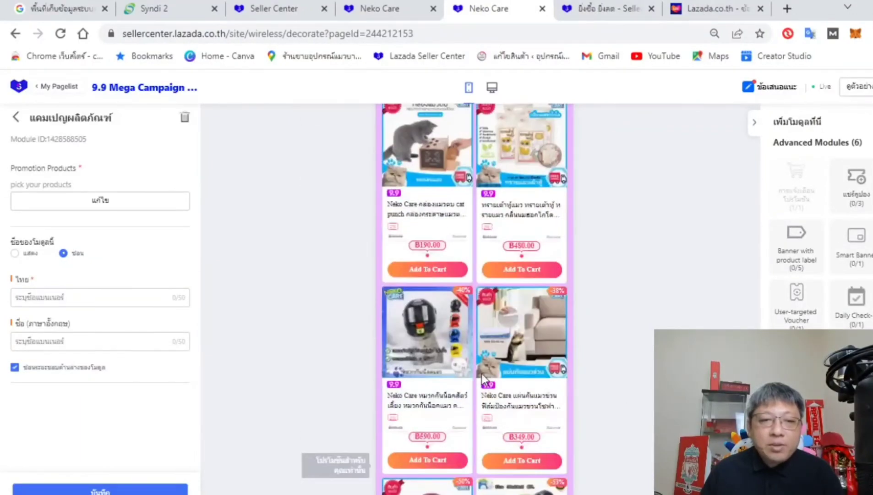
{"action": "scroll", "coordinate": [396, 456], "scroll_direction": "down", "scroll_amount": 8}
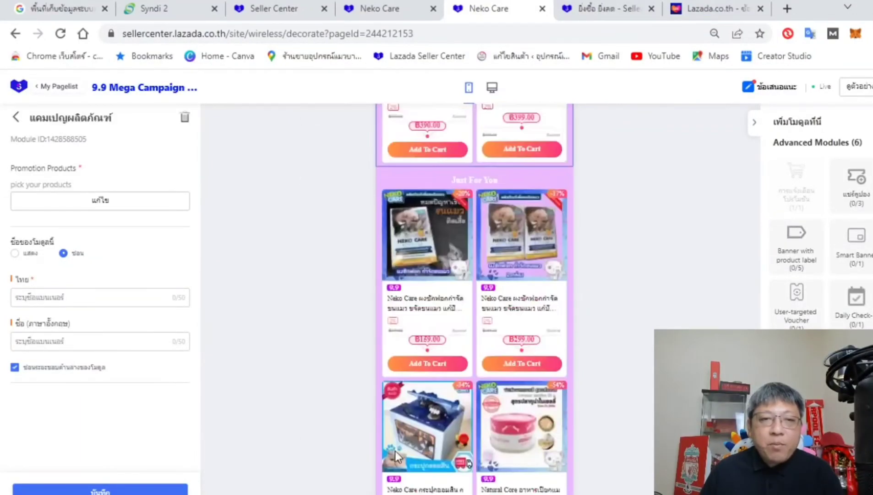
{"action": "scroll", "coordinate": [396, 426], "scroll_direction": "down", "scroll_amount": 5}
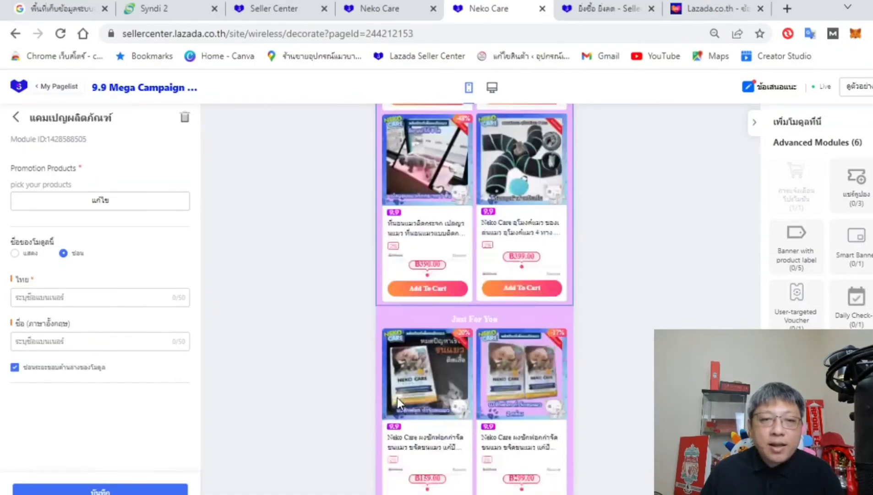
{"action": "scroll", "coordinate": [493, 188], "scroll_direction": "up", "scroll_amount": 3}
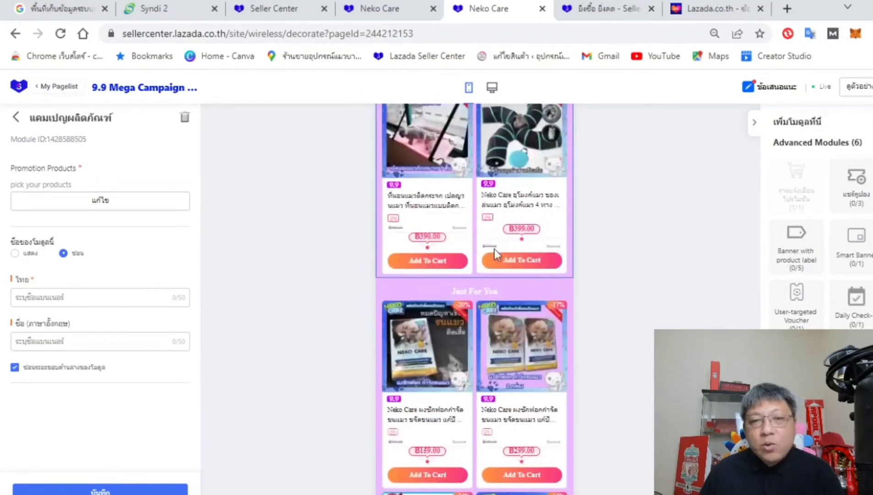
- Save the แคมเปญผลิตภัณฑ์ module with the chosen products
{"action": "key", "text": "ctrl+plus"}
{"action": "key", "text": "ctrl+plus"}
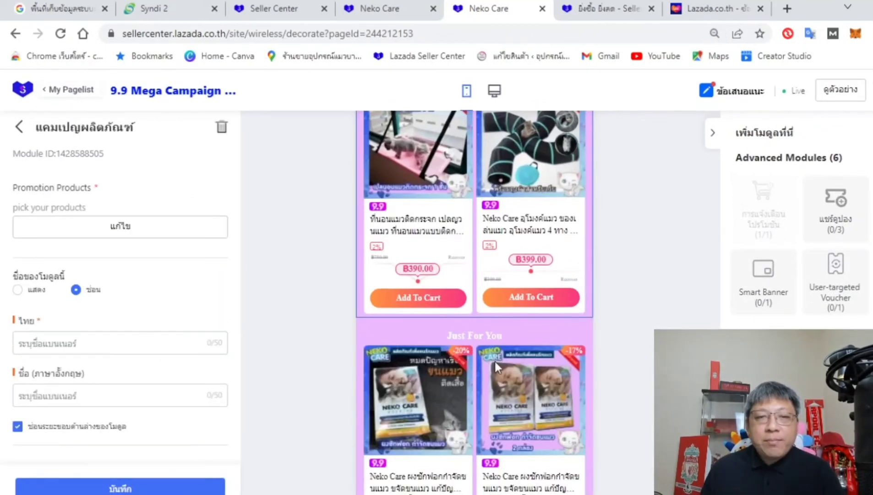
{"action": "scroll", "coordinate": [480, 342], "scroll_direction": "down", "scroll_amount": 2}
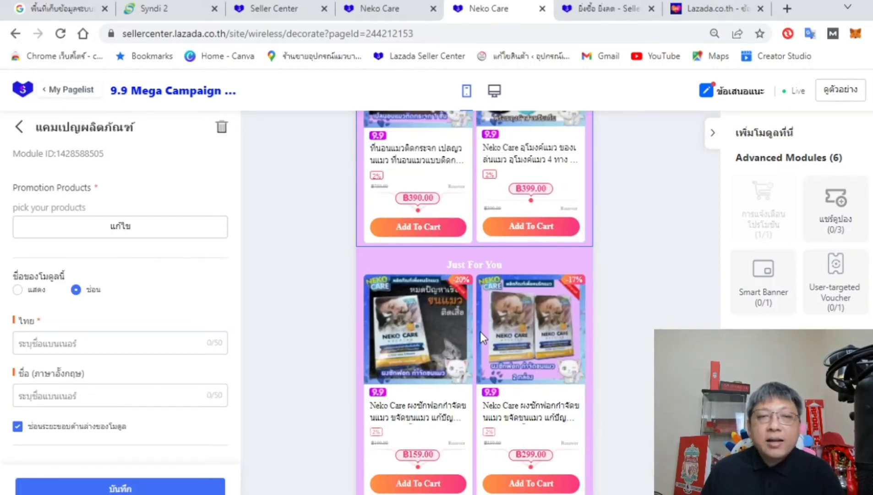
{"action": "left_click", "coordinate": [120, 488]}
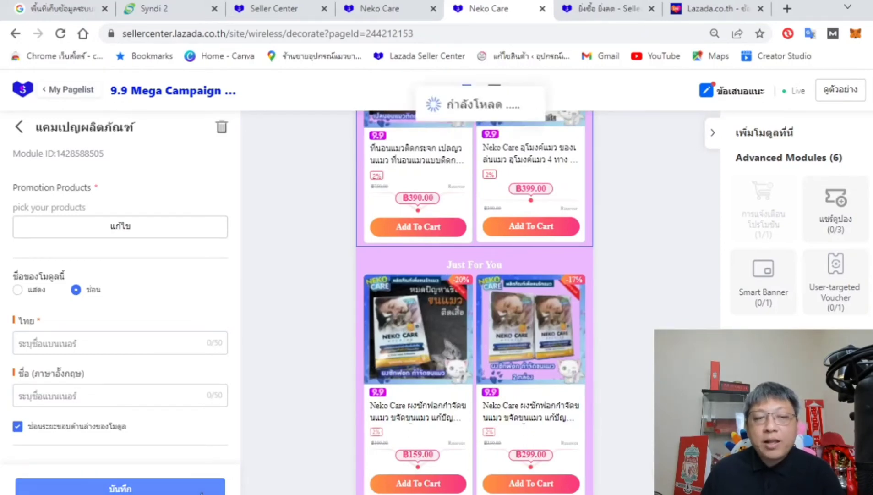
{"action": "scroll", "coordinate": [583, 320], "scroll_direction": "up", "scroll_amount": 10}
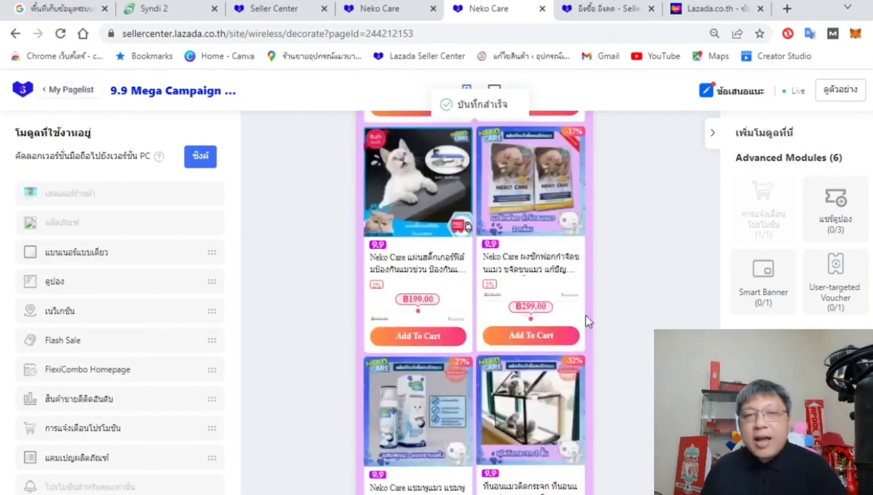
- Check the campaign page's modules from the campaign products up to the store header, and return to the store's page list
{"action": "scroll", "coordinate": [581, 289], "scroll_direction": "up", "scroll_amount": 8}
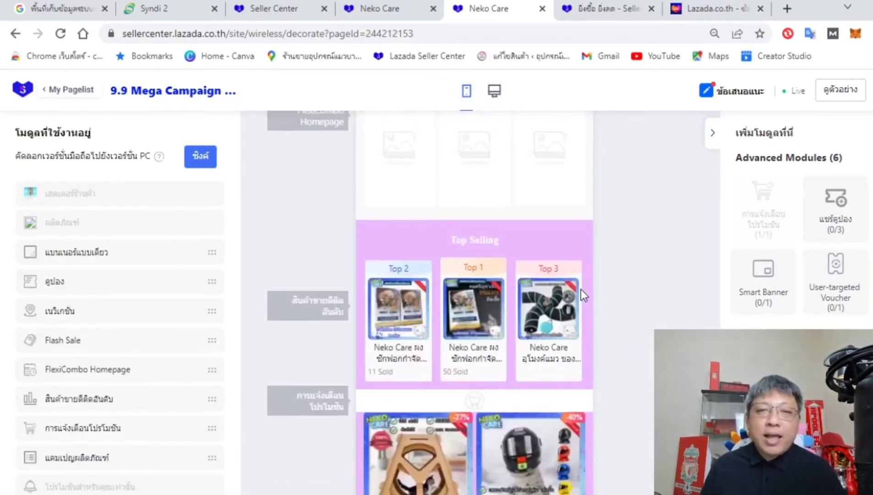
{"action": "scroll", "coordinate": [428, 321], "scroll_direction": "up", "scroll_amount": 10}
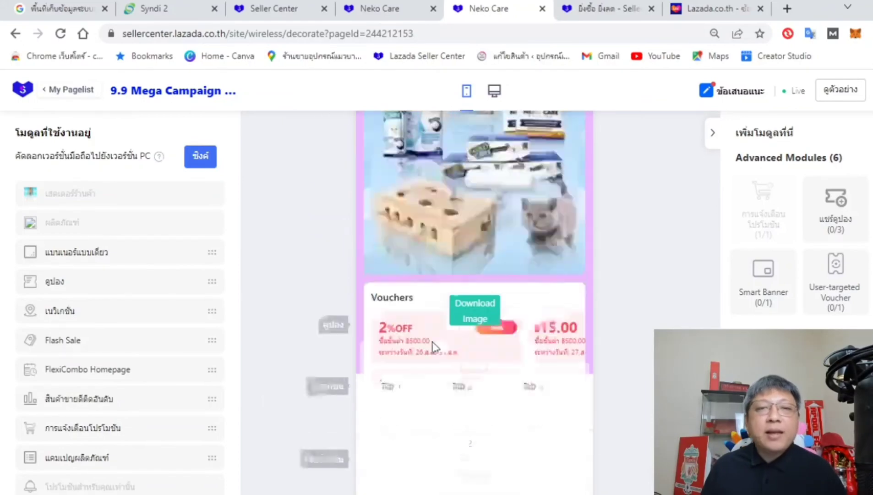
{"action": "left_click", "coordinate": [468, 155]}
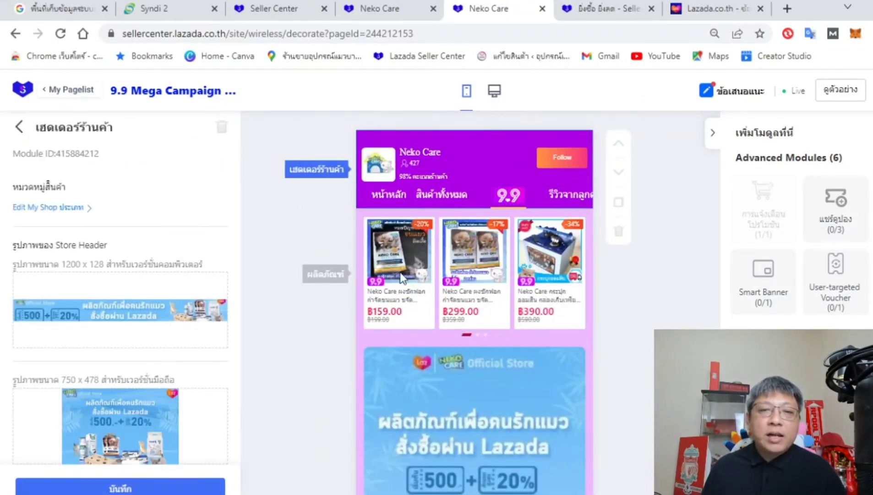
{"action": "scroll", "coordinate": [402, 271], "scroll_direction": "down", "scroll_amount": 7}
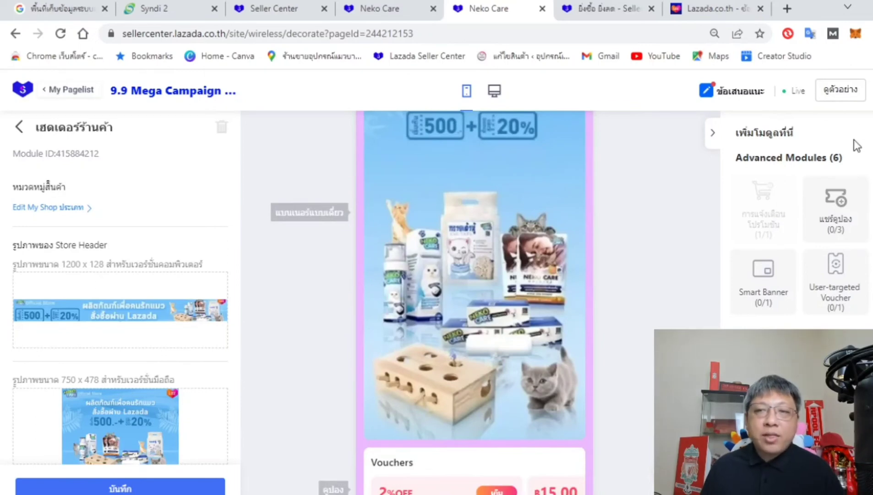
{"action": "left_click", "coordinate": [841, 90]}
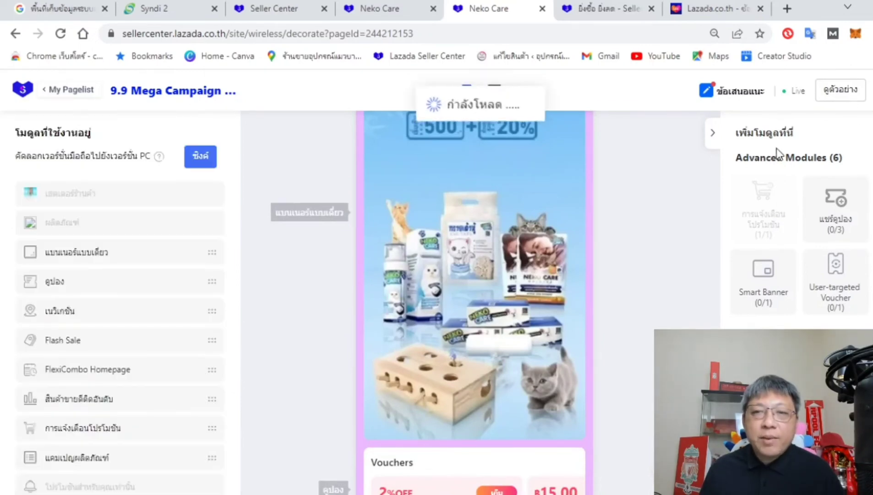
{"action": "left_click", "coordinate": [497, 417]}
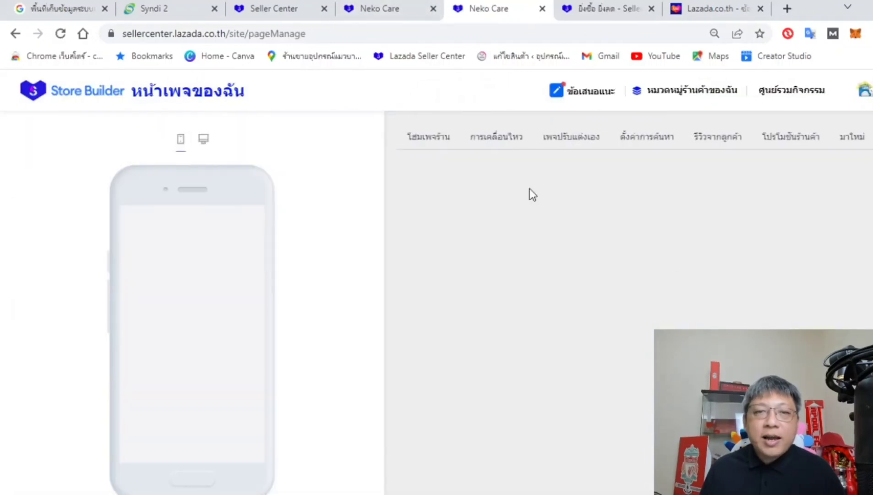
- Reopen 9.9 Mega Campaign | 2022 from the การเคลื่อนไหว pages for editing, and sync its mobile version to the PC version
{"action": "left_click", "coordinate": [504, 131]}
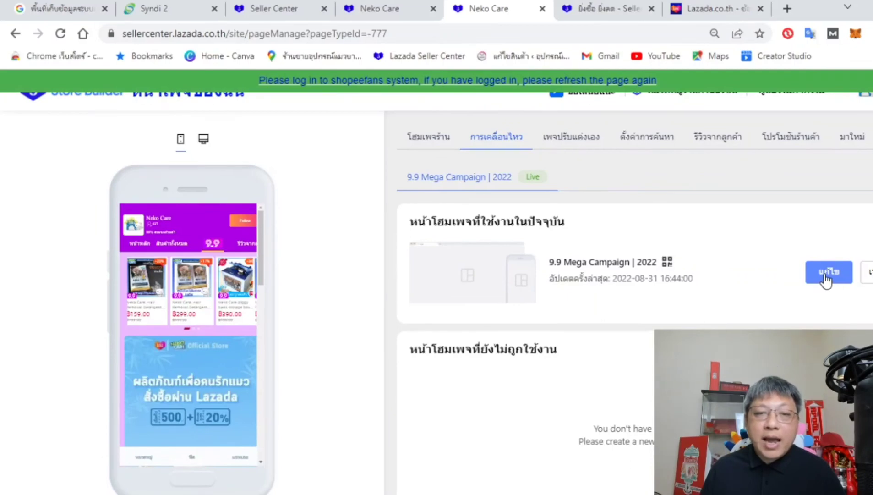
{"action": "left_click", "coordinate": [826, 277]}
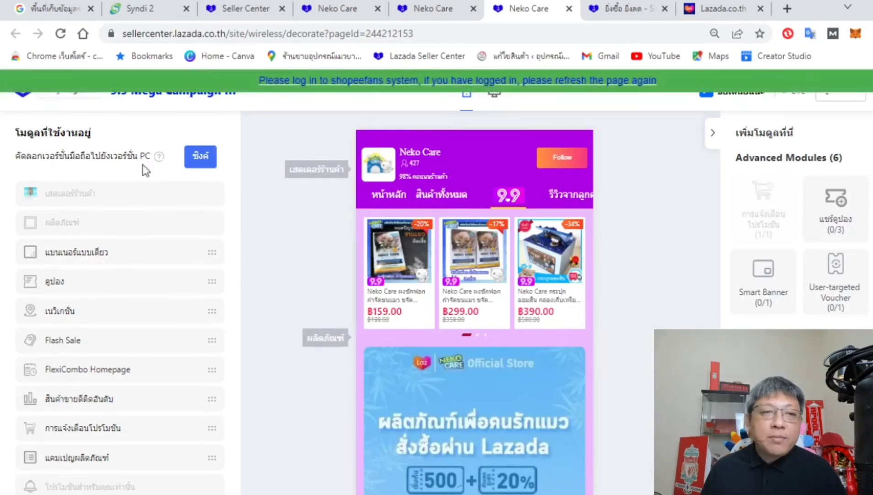
{"action": "left_click", "coordinate": [199, 160]}
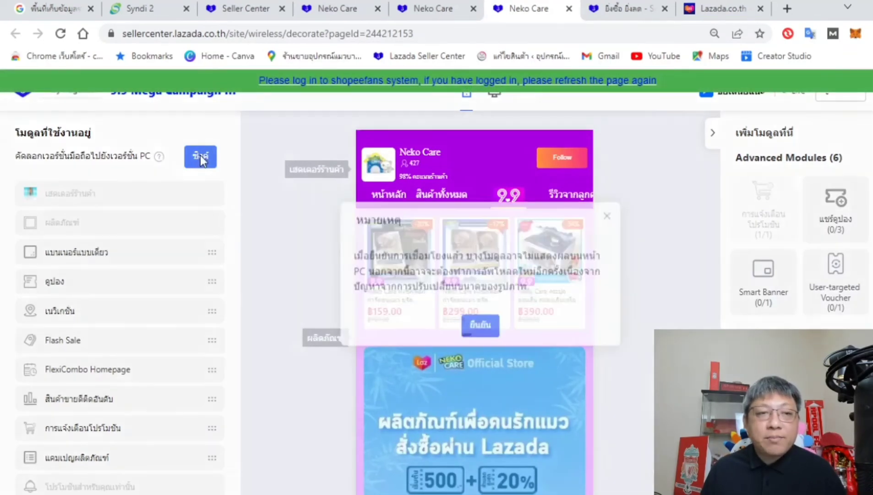
{"action": "left_click", "coordinate": [482, 349]}
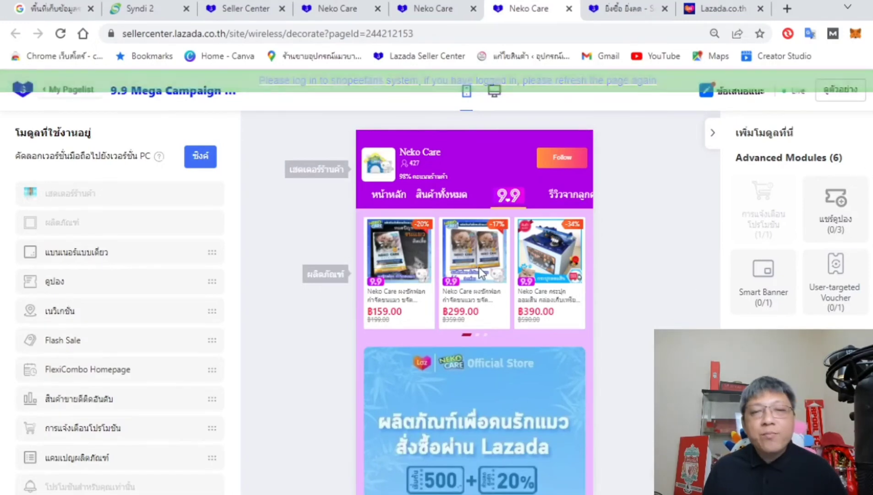
- Add a User-targeted Voucher module directly below the Vouchers module and save it with both target groups set to Automatically
{"action": "scroll", "coordinate": [467, 202], "scroll_direction": "down", "scroll_amount": 10}
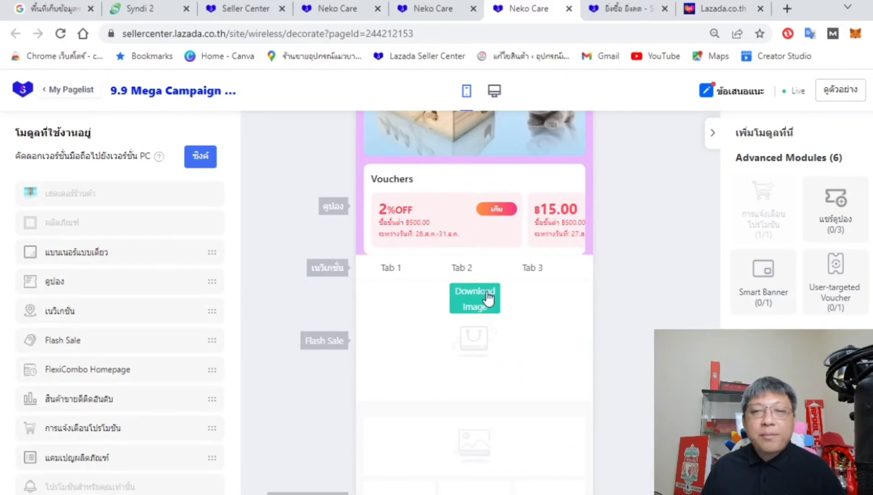
{"action": "scroll", "coordinate": [860, 267], "scroll_direction": "down", "scroll_amount": 6}
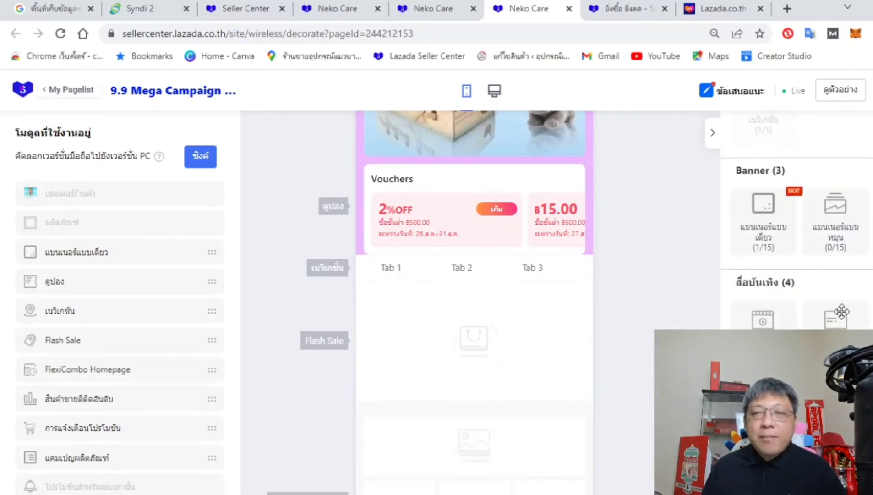
{"action": "scroll", "coordinate": [860, 267], "scroll_direction": "up", "scroll_amount": 5}
{"action": "scroll", "coordinate": [837, 235], "scroll_direction": "up", "scroll_amount": 1}
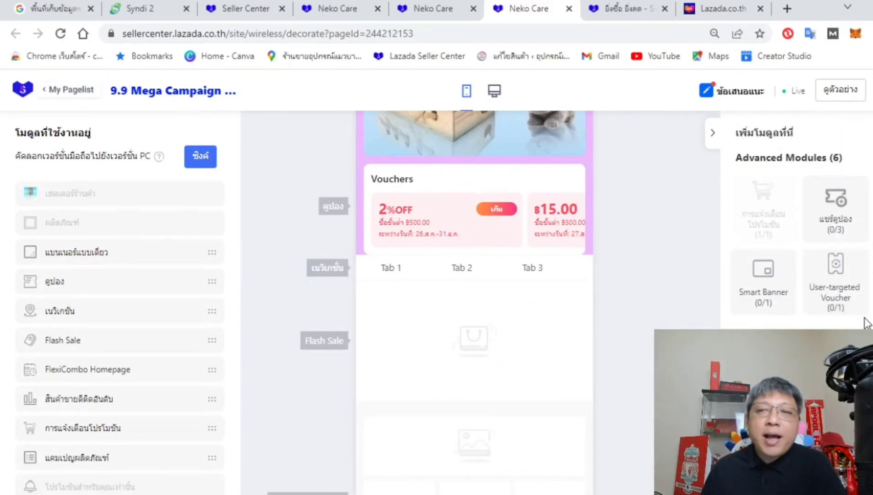
{"action": "scroll", "coordinate": [407, 322], "scroll_direction": "up", "scroll_amount": 5}
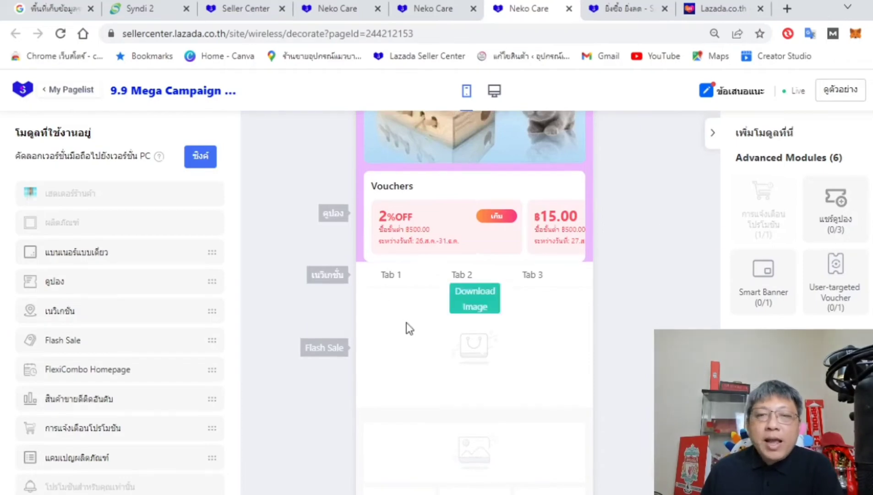
{"action": "scroll", "coordinate": [406, 318], "scroll_direction": "up", "scroll_amount": 3}
{"action": "scroll", "coordinate": [526, 311], "scroll_direction": "down", "scroll_amount": 10}
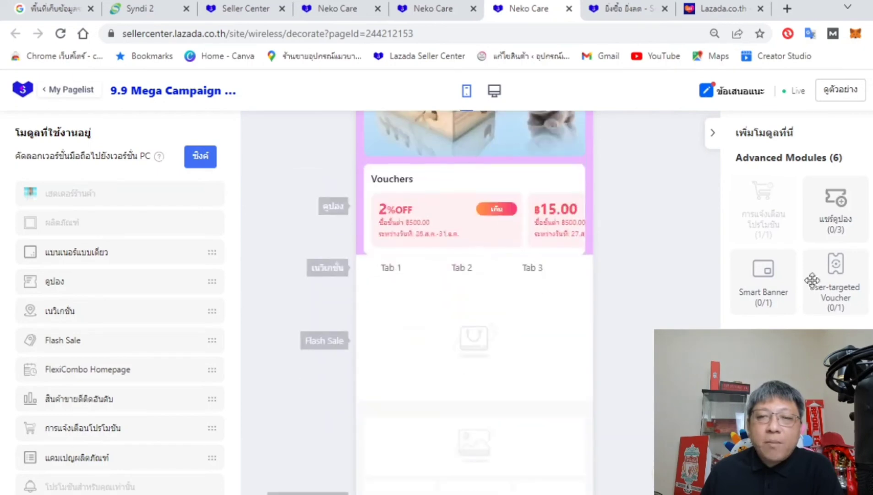
{"action": "left_click_drag", "start_coordinate": [812, 280], "coordinate": [526, 340]}
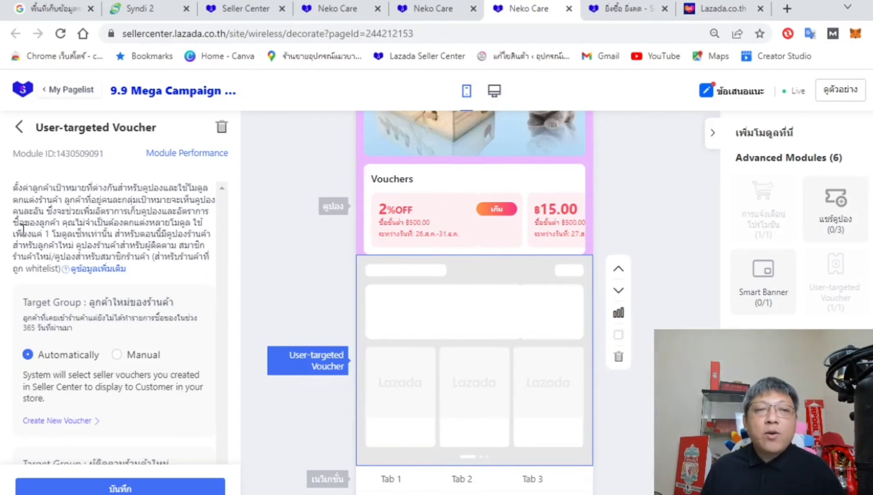
{"action": "scroll", "coordinate": [101, 286], "scroll_direction": "down", "scroll_amount": 3}
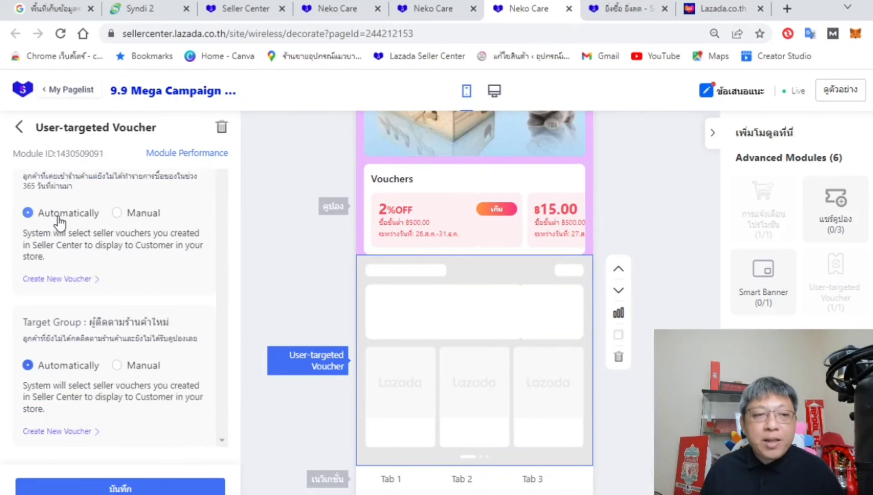
{"action": "left_click", "coordinate": [120, 488]}
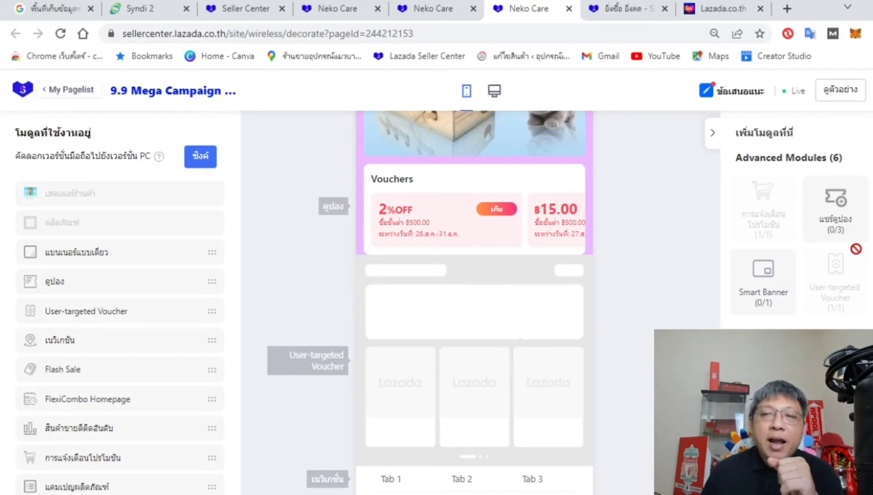
- Insert a แบนเนอร์แบบหมุน (rotating banner) module between the single banner and the Vouchers module
{"action": "scroll", "coordinate": [843, 285], "scroll_direction": "down", "scroll_amount": 5}
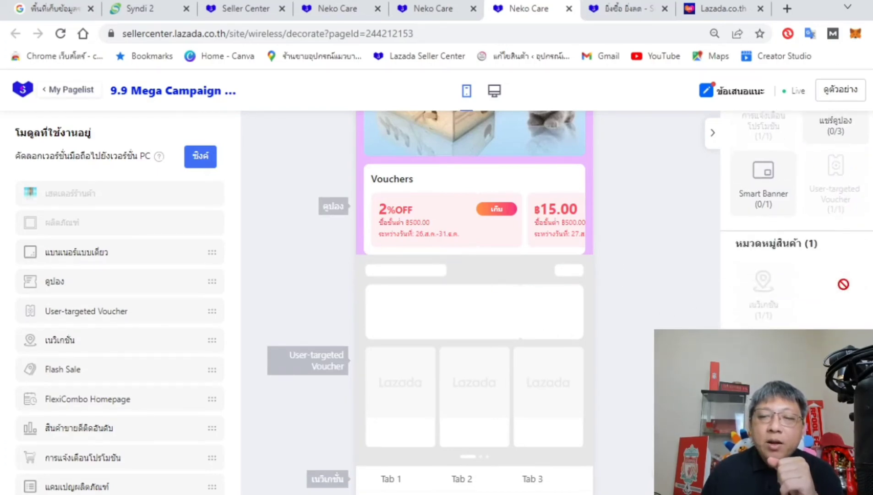
{"action": "scroll", "coordinate": [838, 288], "scroll_direction": "down", "scroll_amount": 2}
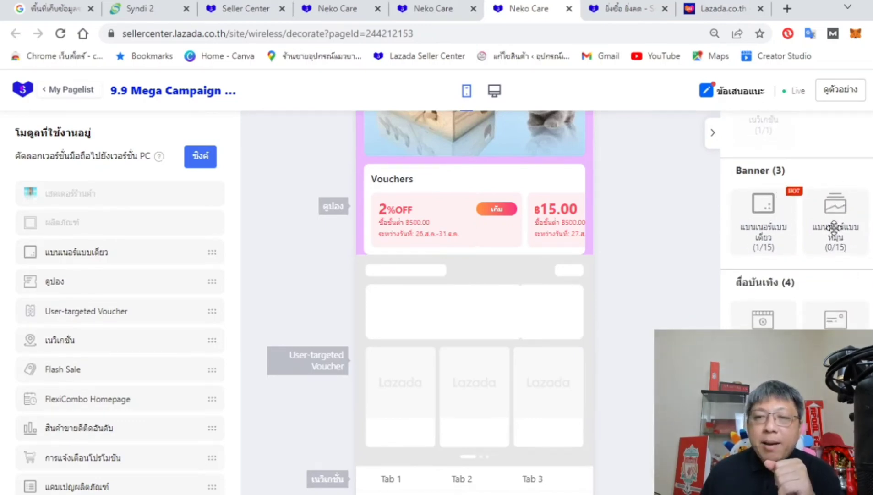
{"action": "left_click_drag", "start_coordinate": [834, 225], "coordinate": [483, 184]}
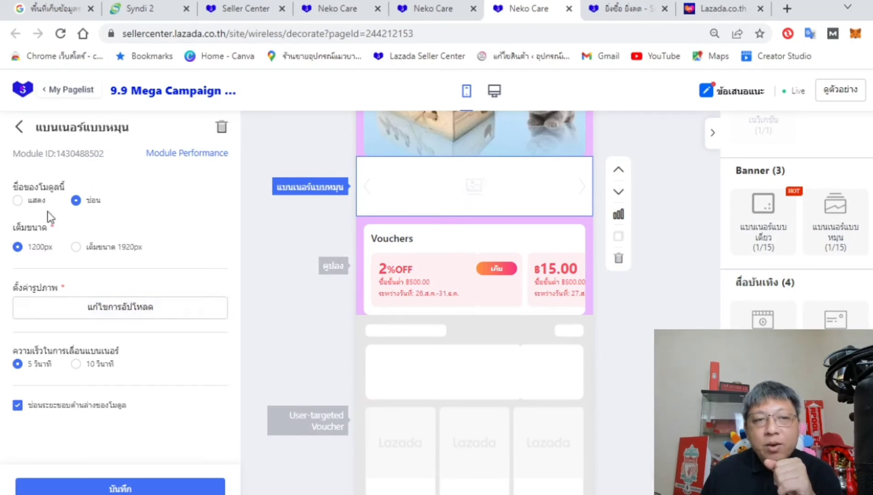
- Open the rotating banner's image upload settings and add more empty banner rows
{"action": "left_click", "coordinate": [122, 305]}
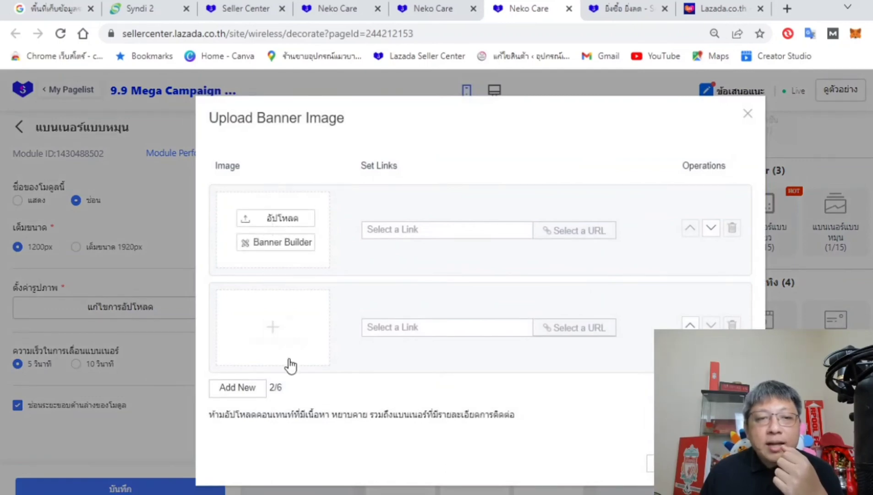
{"action": "left_click", "coordinate": [243, 386]}
{"action": "scroll", "coordinate": [253, 358], "scroll_direction": "down", "scroll_amount": 2}
{"action": "left_click", "coordinate": [248, 397]}
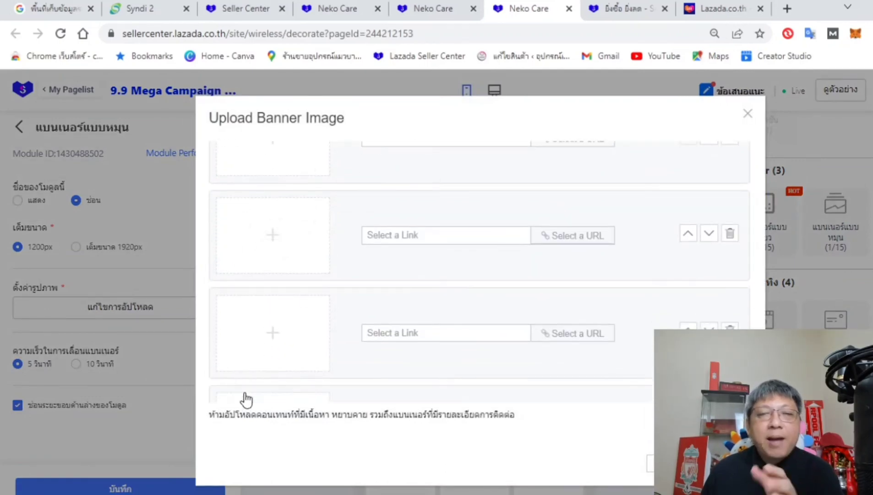
{"action": "mouse_move", "coordinate": [247, 362]}
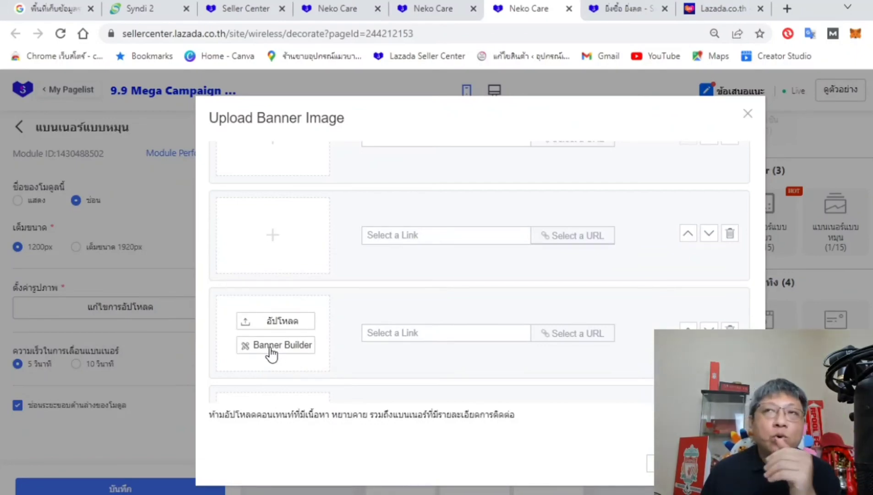
{"action": "scroll", "coordinate": [288, 250], "scroll_direction": "up", "scroll_amount": 3}
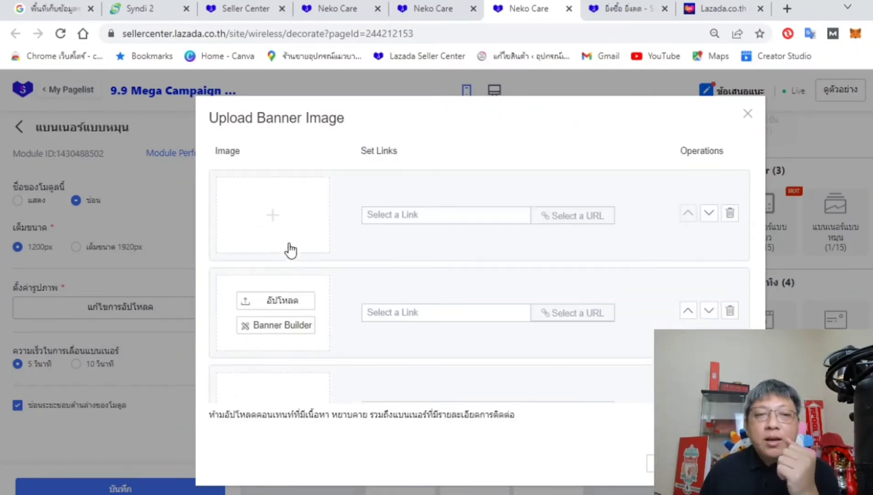
{"action": "mouse_move", "coordinate": [297, 361]}
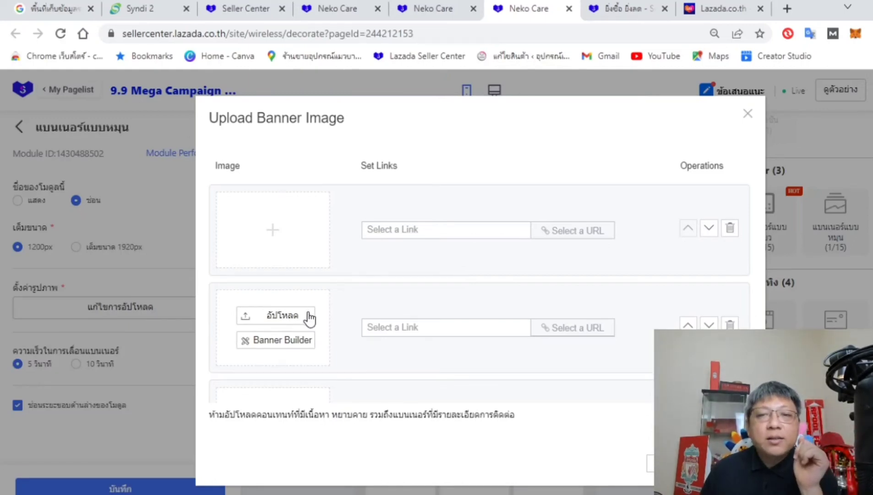
{"action": "scroll", "coordinate": [466, 274], "scroll_direction": "down", "scroll_amount": 4}
{"action": "scroll", "coordinate": [473, 257], "scroll_direction": "up", "scroll_amount": 4}
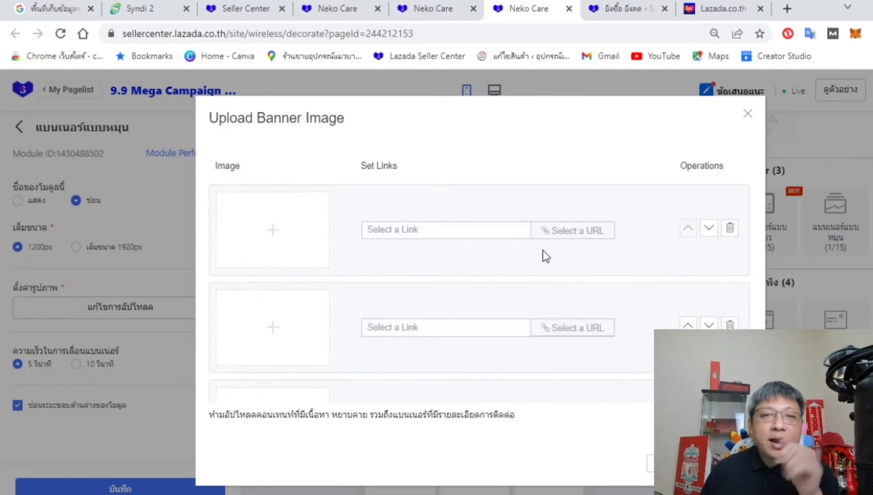
- Upload the Neko Care สินค้าแบรนด์ดี image as the first rotating banner and link it to the แบรนด์ Neko Care store category
{"action": "mouse_move", "coordinate": [232, 214]}
{"action": "left_click", "coordinate": [271, 218]}
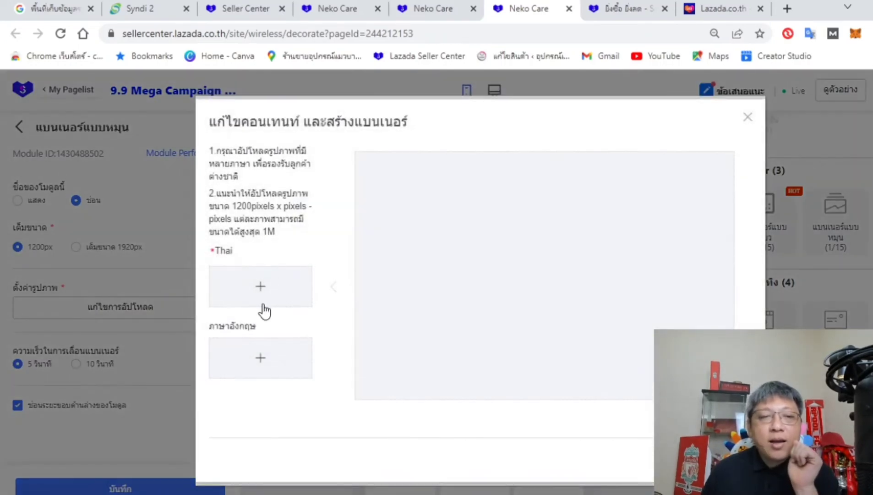
{"action": "left_click", "coordinate": [264, 293]}
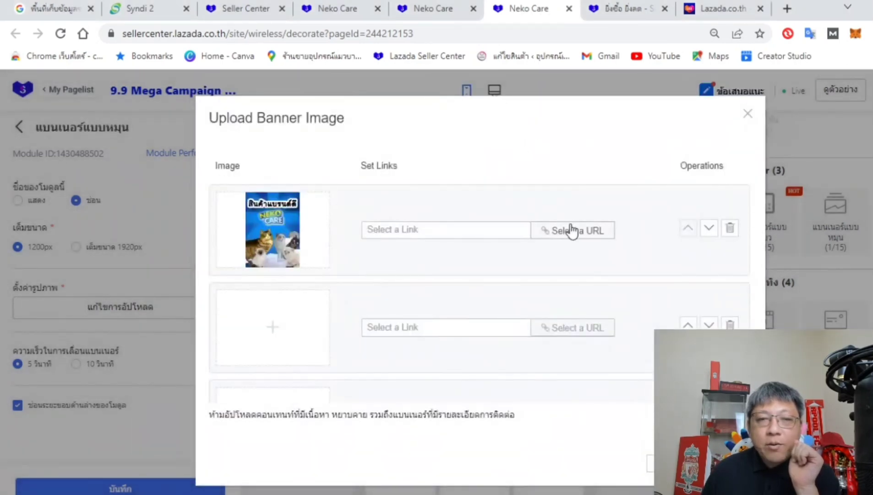
{"action": "left_click", "coordinate": [572, 231]}
{"action": "scroll", "coordinate": [214, 321], "scroll_direction": "down", "scroll_amount": 2}
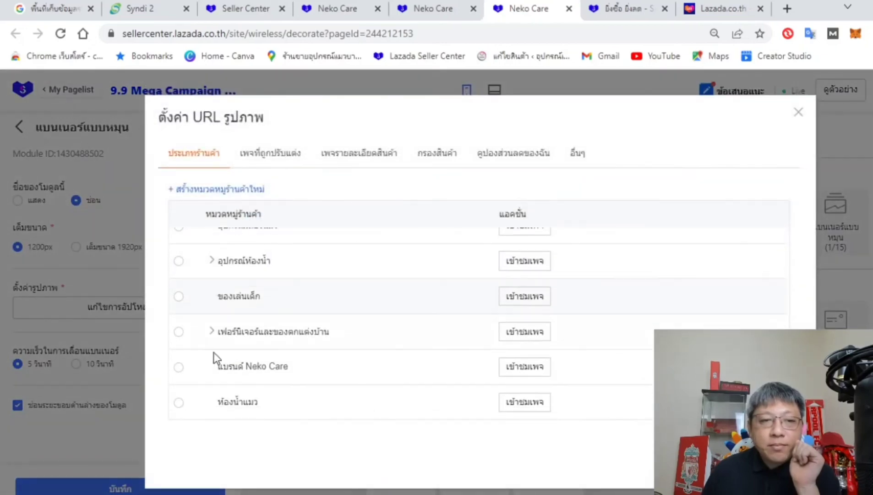
{"action": "left_click", "coordinate": [179, 367]}
{"action": "left_click", "coordinate": [788, 474]}
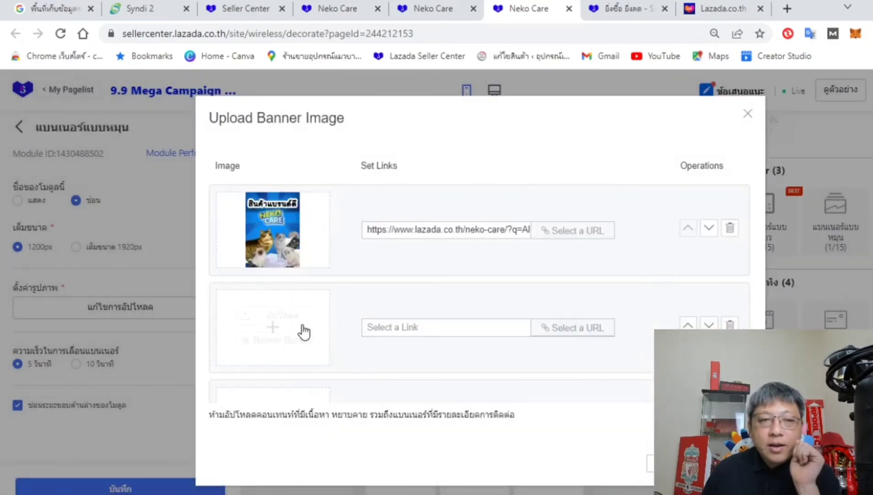
- Upload the ห้องน้ำแมวและกระบะทรายแมว image as the second rotating banner
{"action": "left_click", "coordinate": [286, 315]}
{"action": "left_click", "coordinate": [250, 338]}
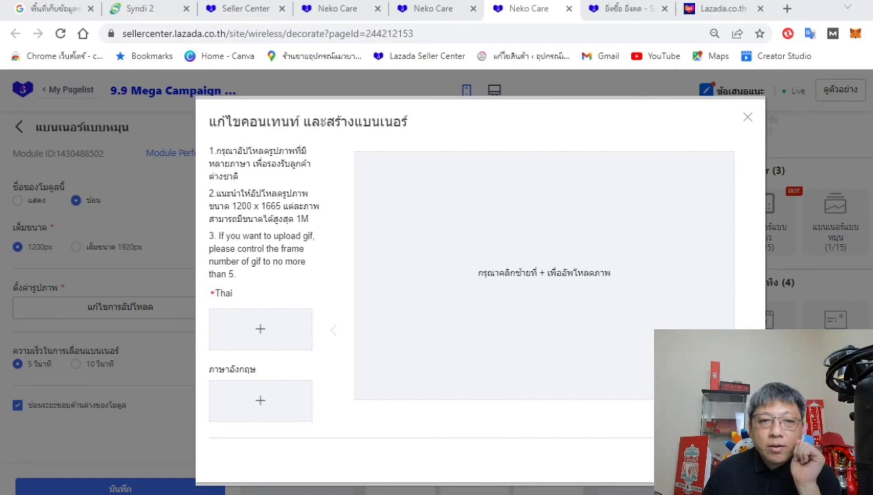
{"action": "key", "text": "Return"}
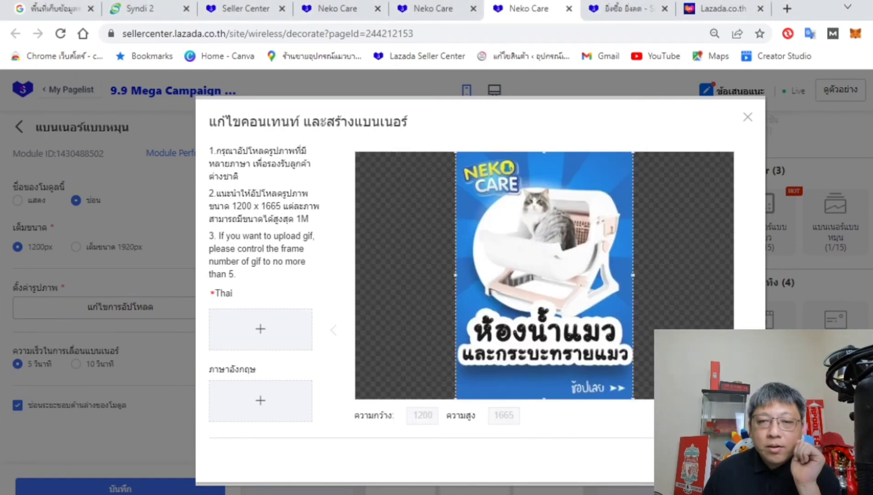
{"action": "left_click", "coordinate": [731, 460]}
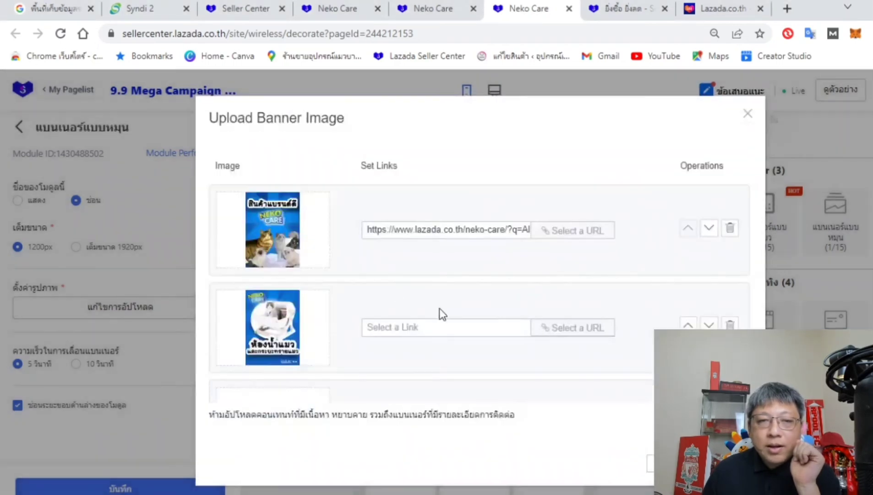
- Link the second rotating banner to the ห้องน้ำและกระบะทรายแมว subcategory under อุปกรณ์เลี้ยงแมว
{"action": "left_click", "coordinate": [587, 327]}
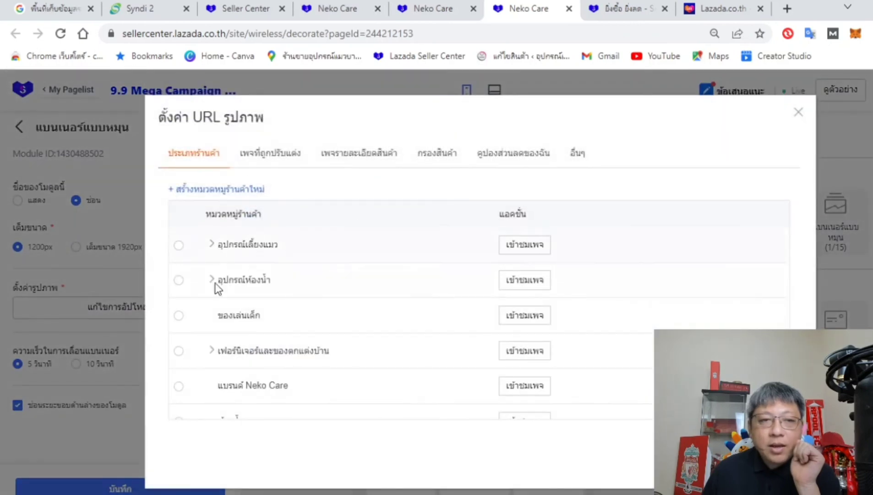
{"action": "left_click", "coordinate": [179, 280]}
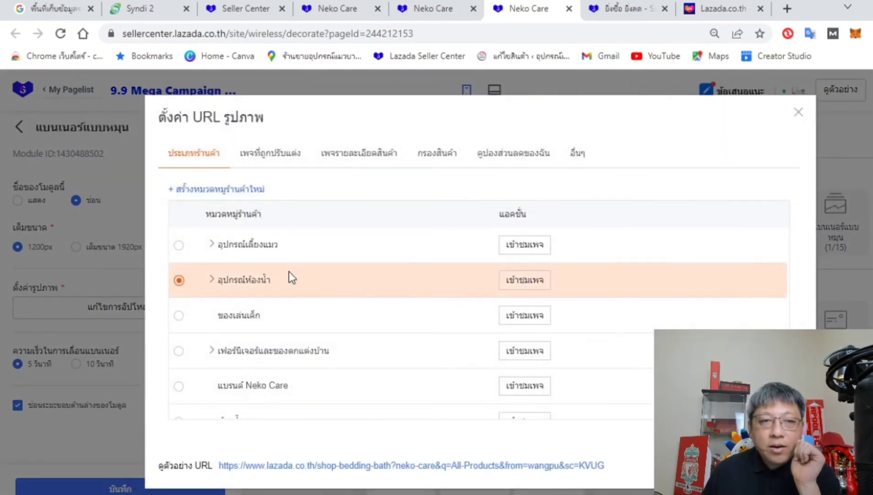
{"action": "scroll", "coordinate": [275, 272], "scroll_direction": "down", "scroll_amount": 1}
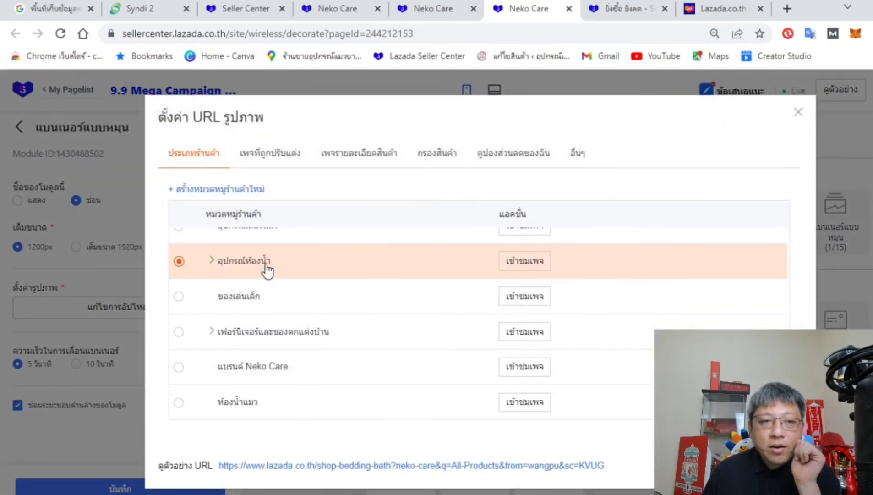
{"action": "left_click", "coordinate": [180, 231]}
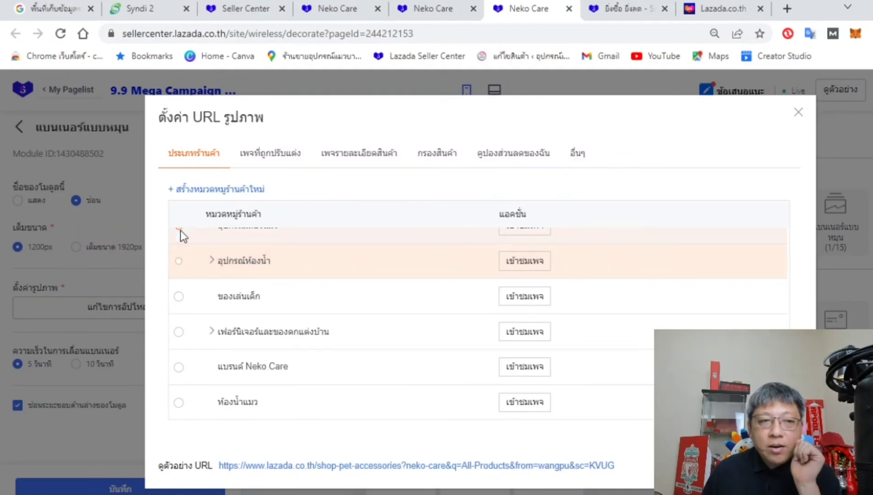
{"action": "scroll", "coordinate": [216, 237], "scroll_direction": "up", "scroll_amount": 1}
{"action": "left_click", "coordinate": [213, 237]}
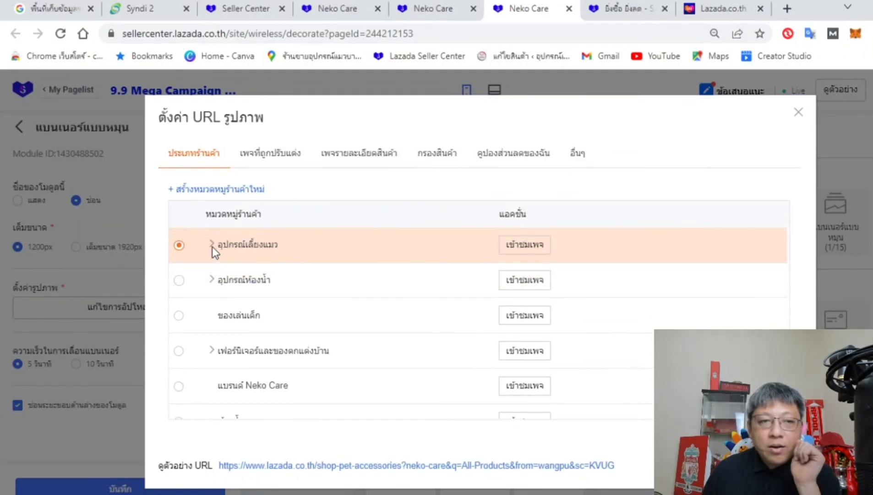
{"action": "scroll", "coordinate": [188, 355], "scroll_direction": "down", "scroll_amount": 5}
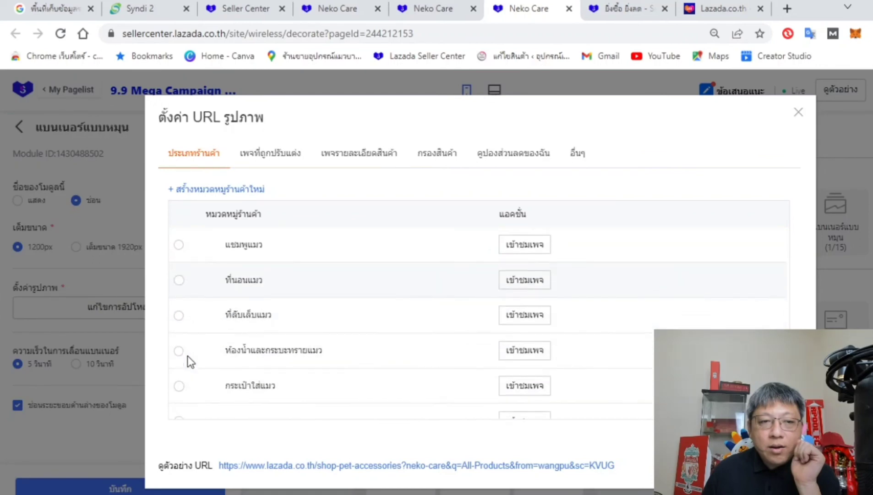
{"action": "scroll", "coordinate": [194, 289], "scroll_direction": "up", "scroll_amount": 2}
{"action": "left_click", "coordinate": [179, 279]}
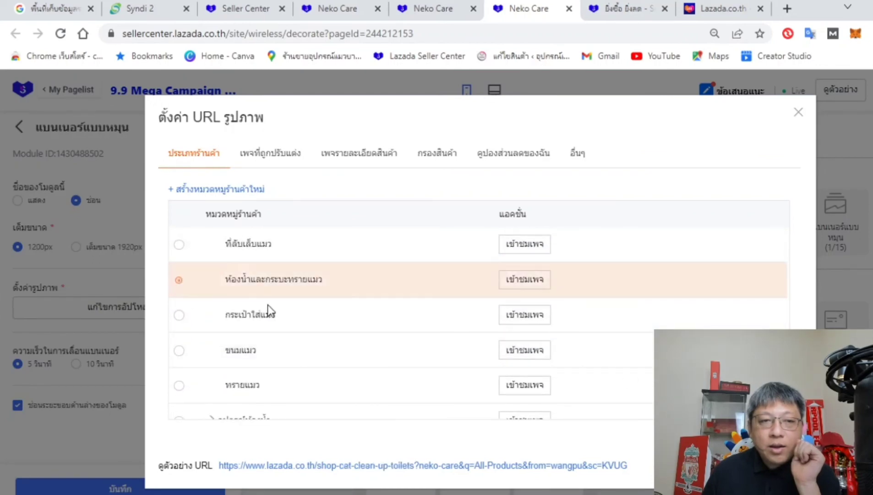
{"action": "left_click", "coordinate": [786, 465]}
- Upload the อาหารและขนมแมว image as the third rotating banner and link it to the ขนมแมว subcategory under อุปกรณ์เลี้ยงแมว
{"action": "scroll", "coordinate": [292, 316], "scroll_direction": "down", "scroll_amount": 3}
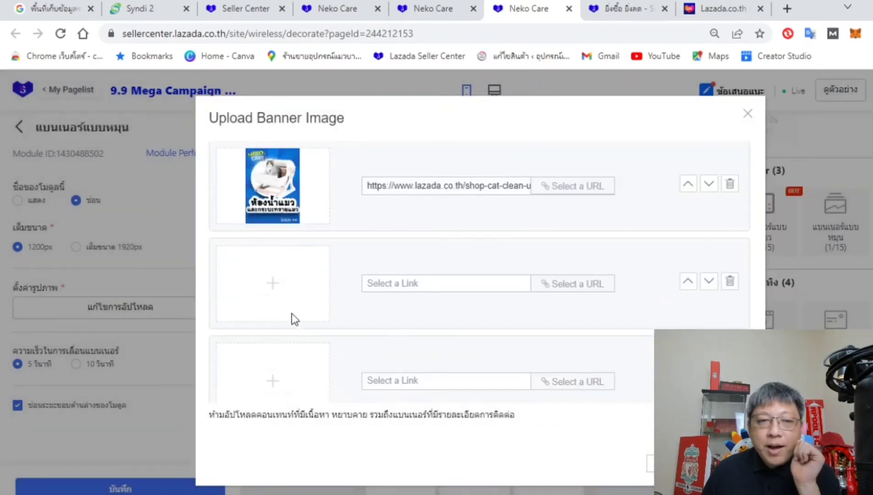
{"action": "left_click", "coordinate": [254, 270]}
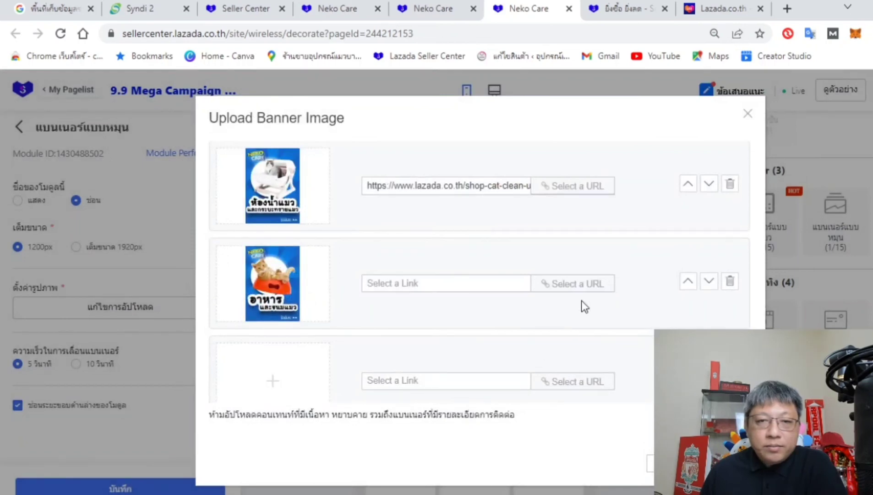
{"action": "left_click", "coordinate": [583, 284]}
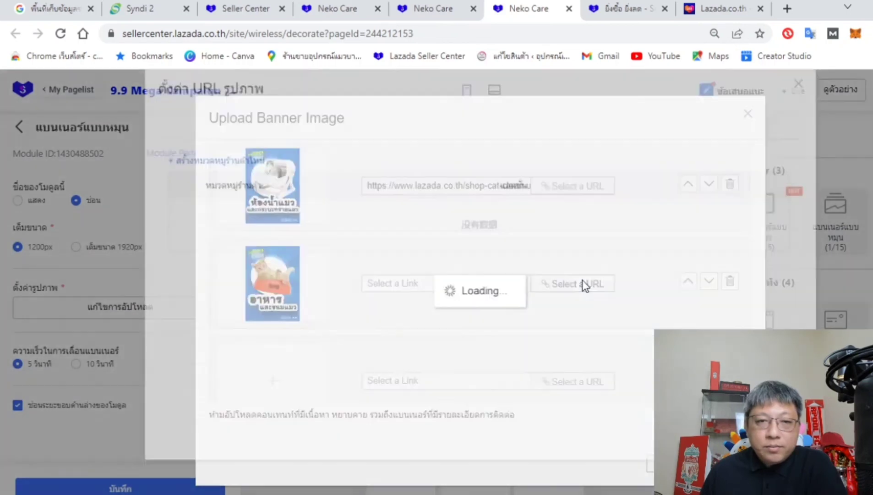
{"action": "left_click", "coordinate": [211, 245]}
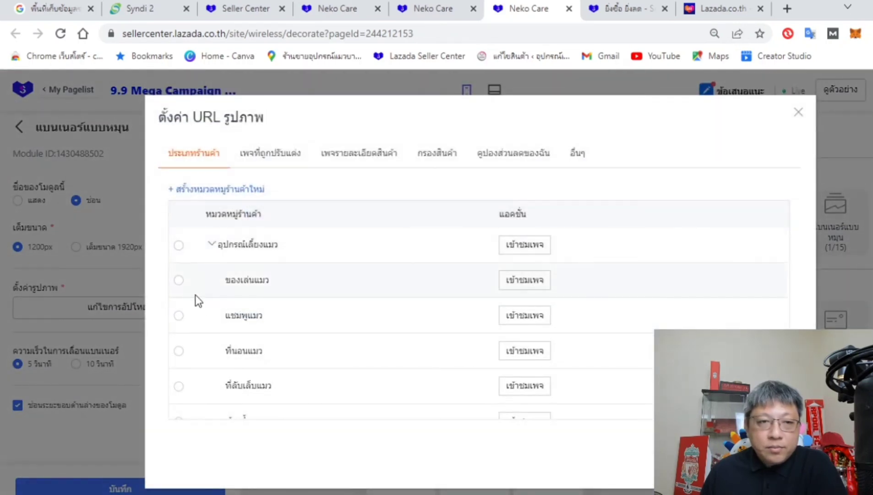
{"action": "scroll", "coordinate": [195, 316], "scroll_direction": "down", "scroll_amount": 3}
{"action": "scroll", "coordinate": [187, 335], "scroll_direction": "down", "scroll_amount": 2}
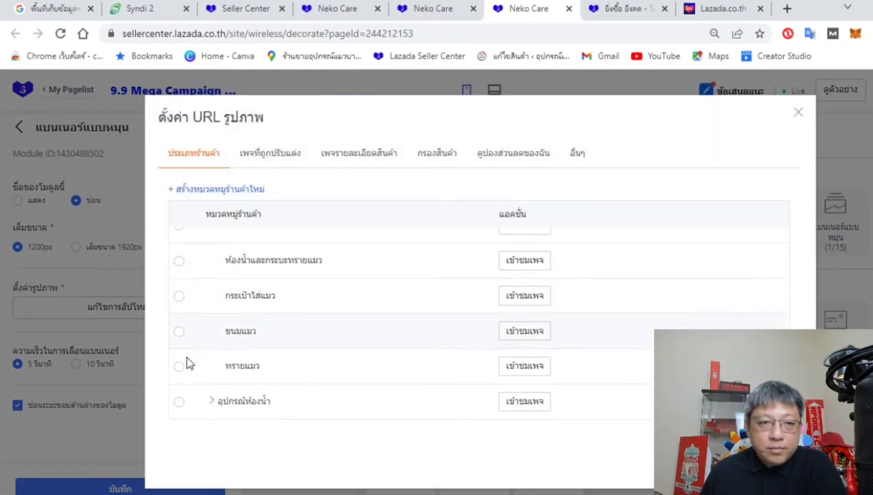
{"action": "left_click", "coordinate": [179, 280]}
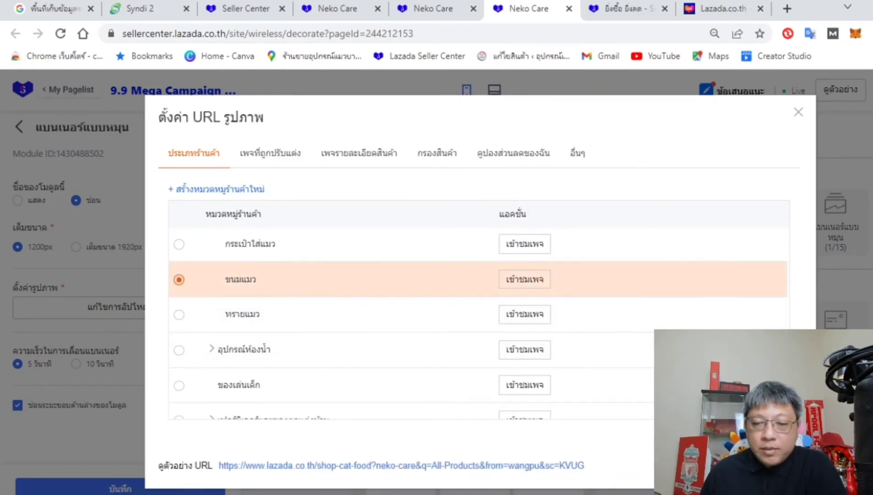
{"action": "key", "text": "Return"}
- Upload the ของเล่นแมว image as the fourth rotating banner and link it to the ของเล่นแมว subcategory under อุปกรณ์เลี้ยงแมว
{"action": "left_click", "coordinate": [290, 368]}
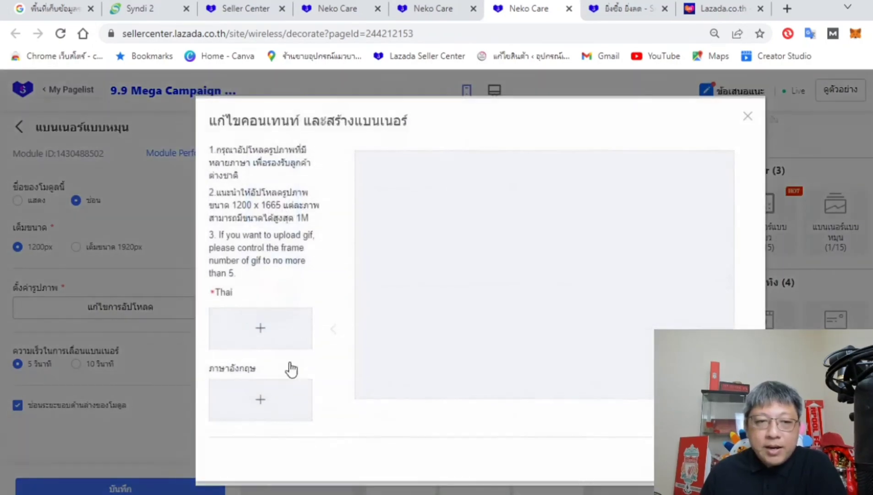
{"action": "left_click", "coordinate": [261, 329]}
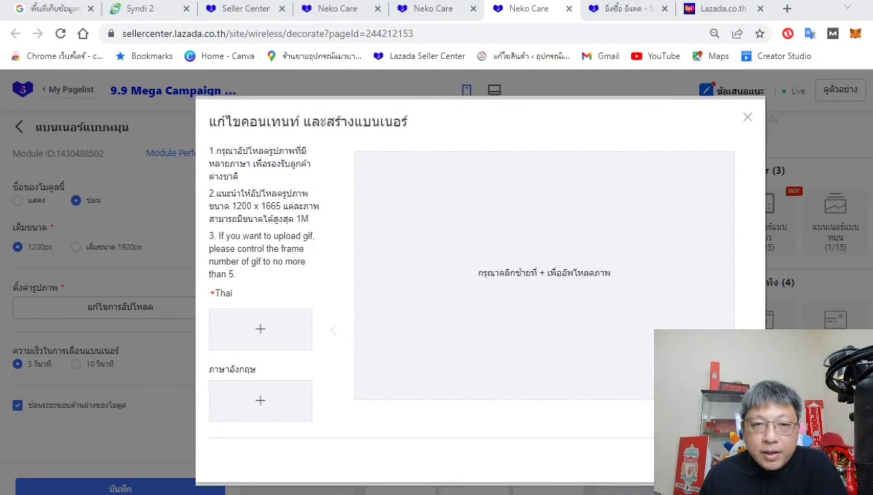
{"action": "key", "text": "Return"}
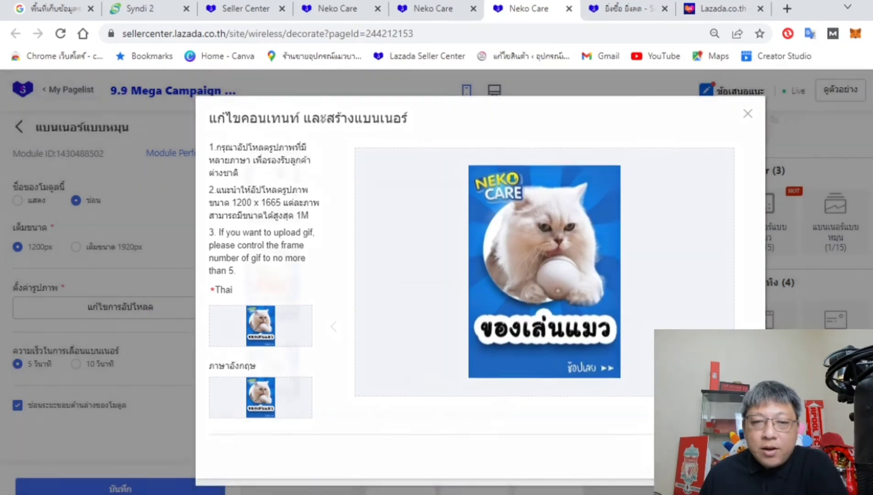
{"action": "left_click", "coordinate": [733, 463]}
{"action": "scroll", "coordinate": [355, 313], "scroll_direction": "down", "scroll_amount": 2}
{"action": "left_click", "coordinate": [555, 328]}
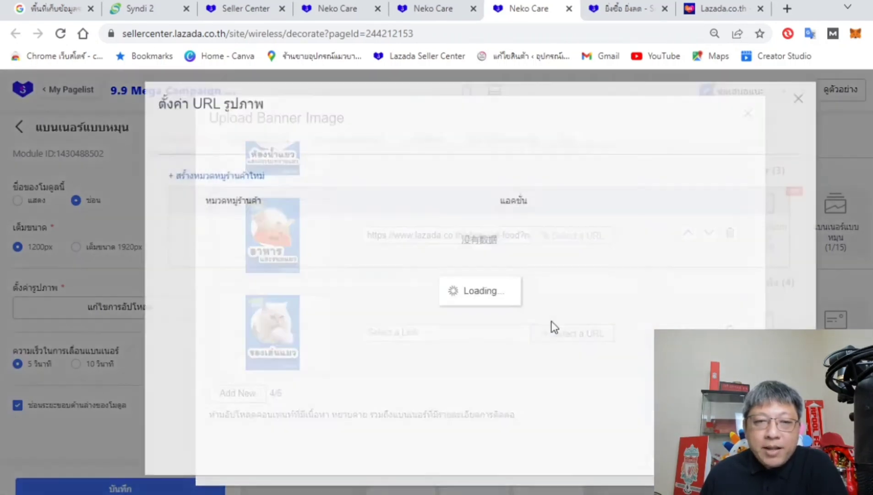
{"action": "left_click", "coordinate": [208, 244]}
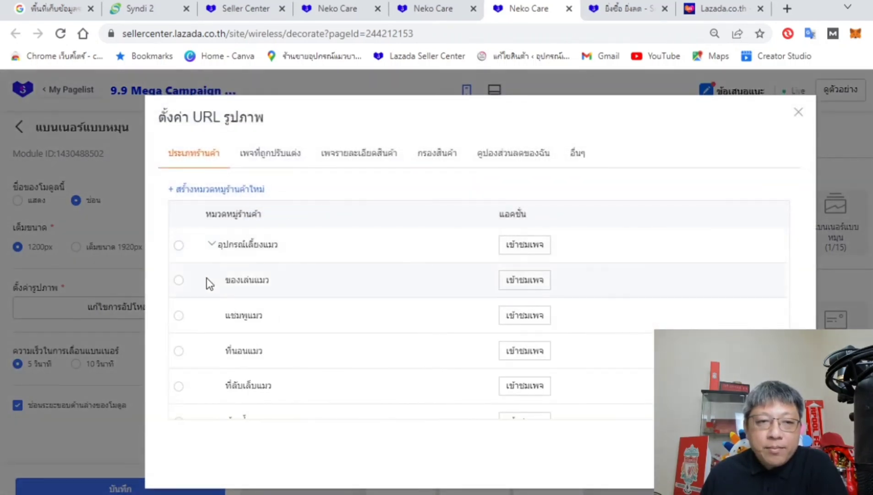
{"action": "left_click", "coordinate": [178, 280]}
{"action": "key", "text": "Return"}
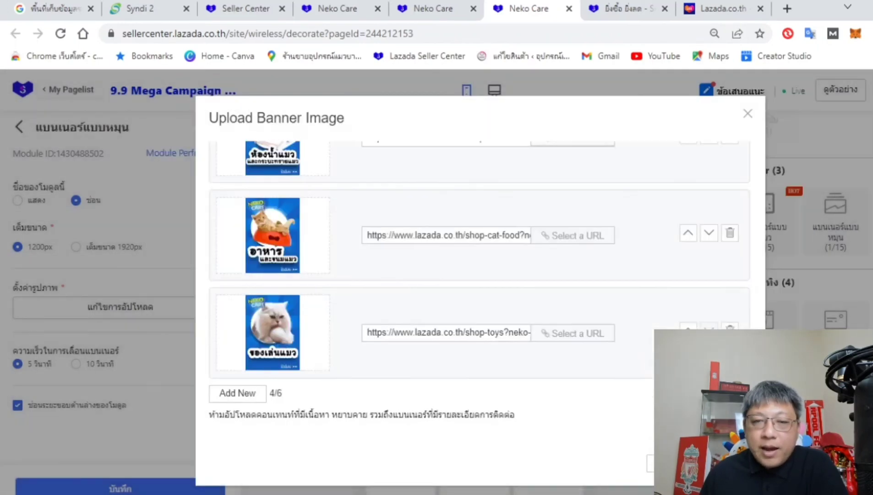
- Confirm the rotating banner images and review the module and its neighbours in the page preview
{"action": "left_click", "coordinate": [667, 463]}
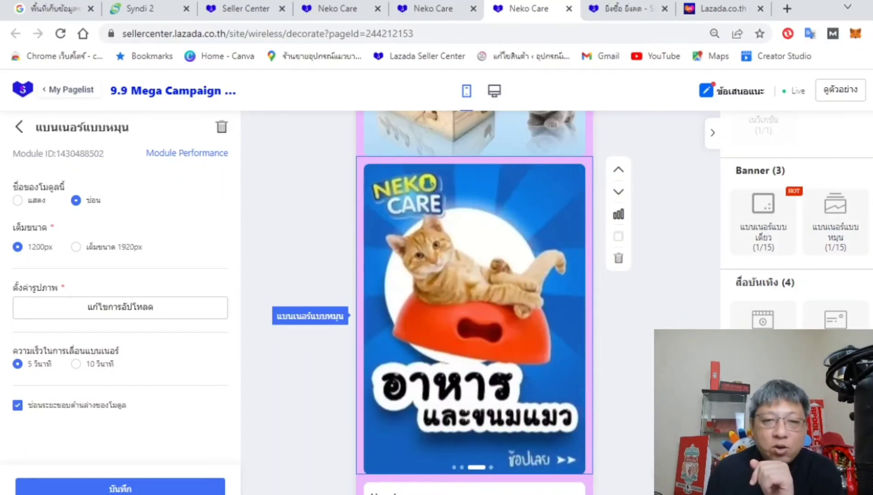
{"action": "scroll", "coordinate": [504, 304], "scroll_direction": "down", "scroll_amount": 6}
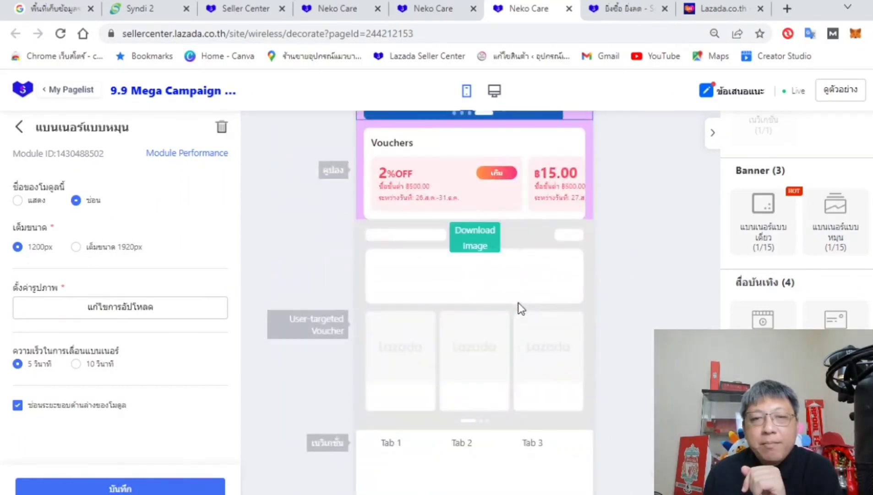
{"action": "scroll", "coordinate": [520, 284], "scroll_direction": "up", "scroll_amount": 6}
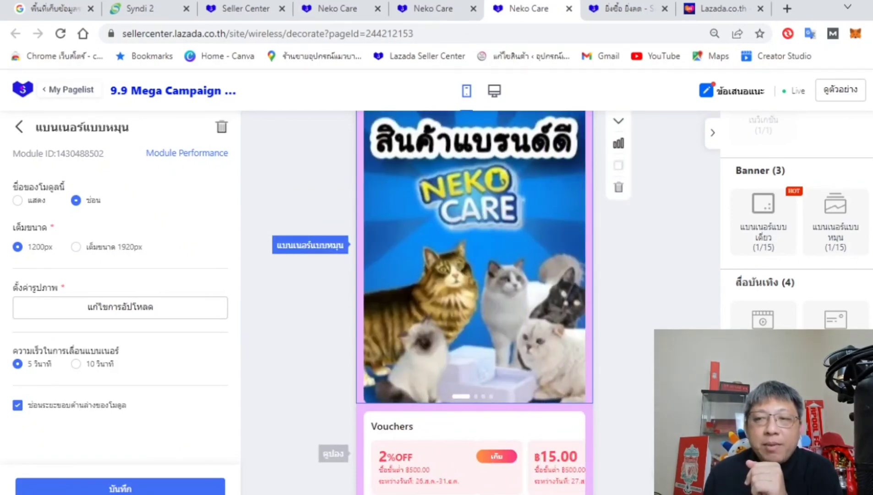
- Insert a clickable single banner module between the rotating banner and the Vouchers module and upload the อุปกรณ์เลี้ยงแมวทั่วไป image to it
{"action": "left_click_drag", "start_coordinate": [763, 220], "coordinate": [506, 436]}
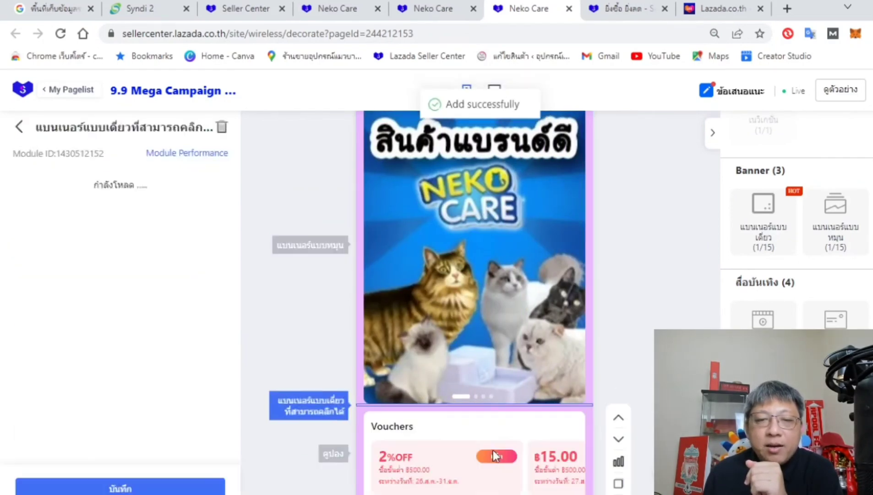
{"action": "left_click", "coordinate": [493, 437]}
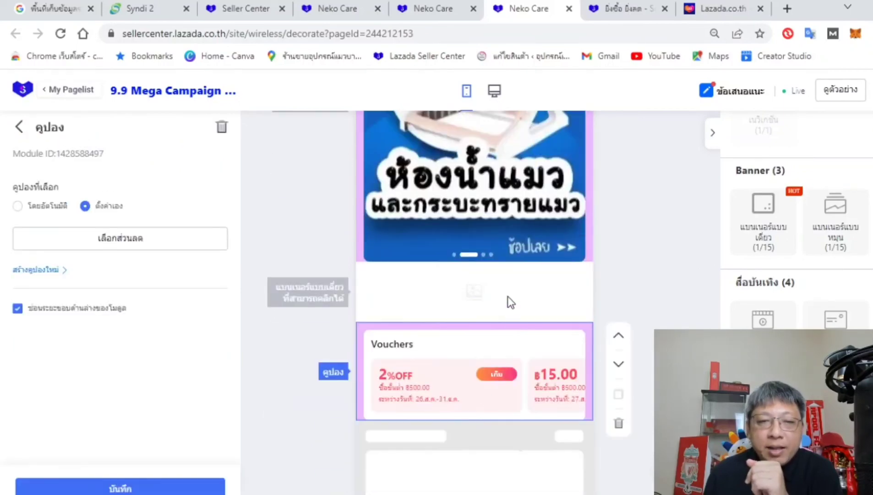
{"action": "left_click", "coordinate": [508, 297]}
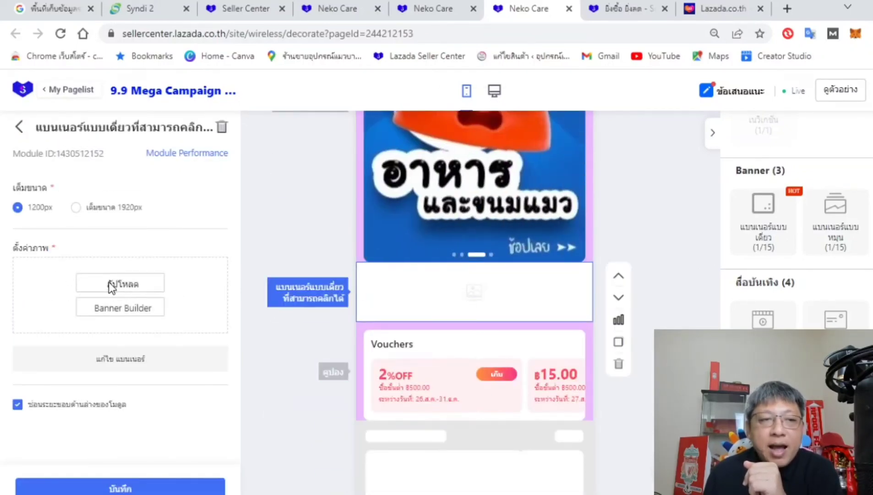
{"action": "left_click", "coordinate": [108, 281]}
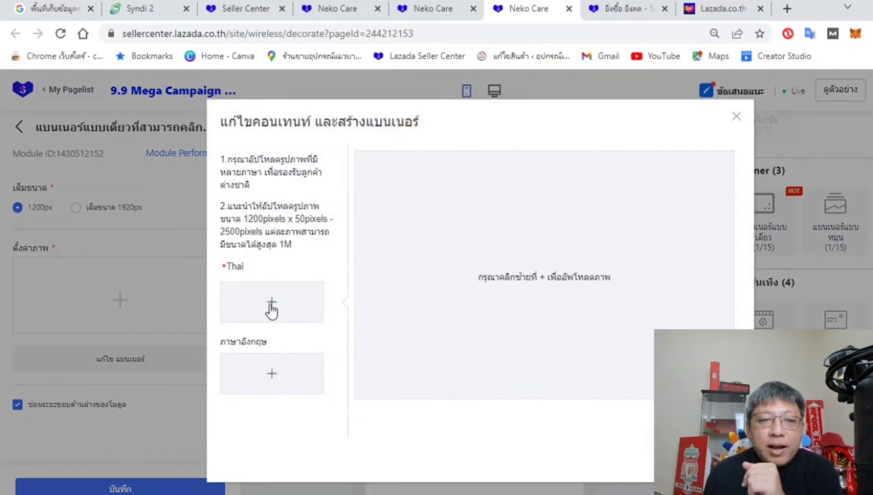
{"action": "left_click", "coordinate": [272, 307]}
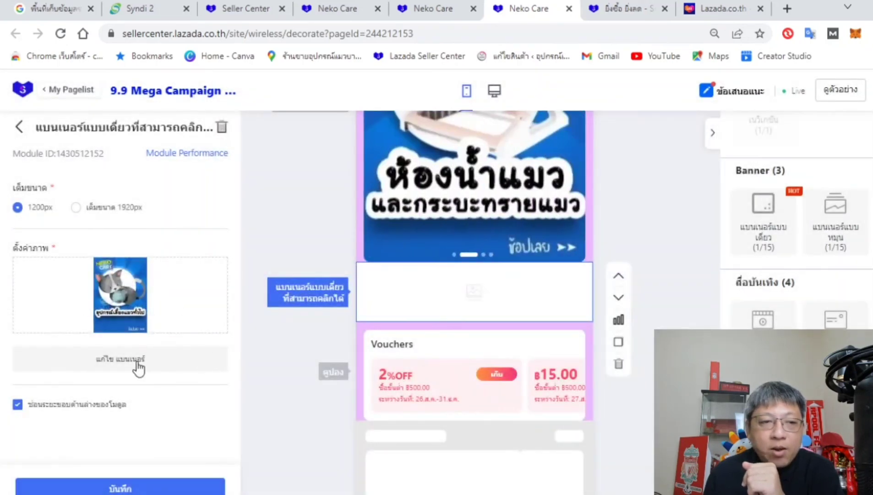
- Position the banner's link hotspot over the image's upper-left corner, shrink it, and link it to the อุปกรณ์เลี้ยงแมว store category
{"action": "left_click", "coordinate": [137, 362]}
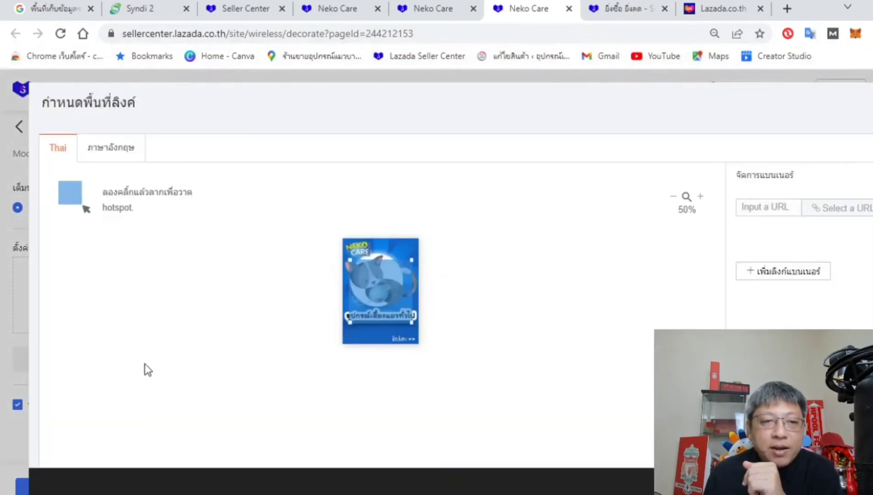
{"action": "left_click_drag", "start_coordinate": [378, 287], "coordinate": [372, 266]}
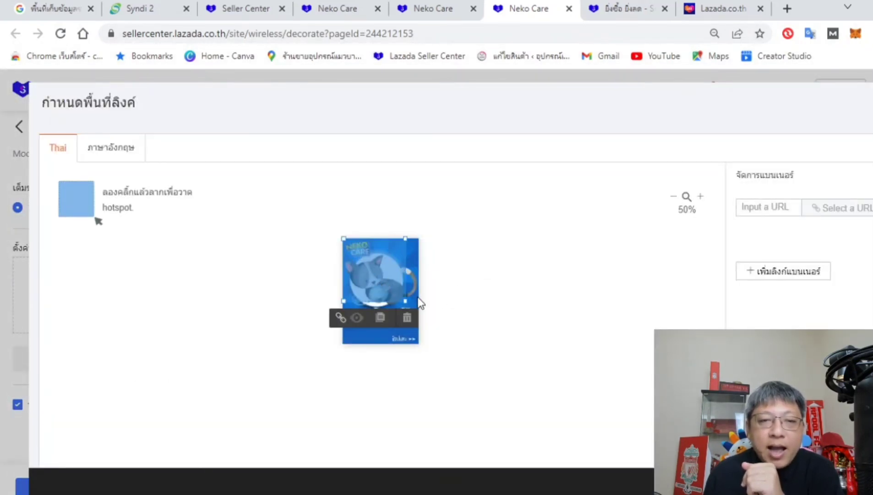
{"action": "mouse_move", "coordinate": [409, 303]}
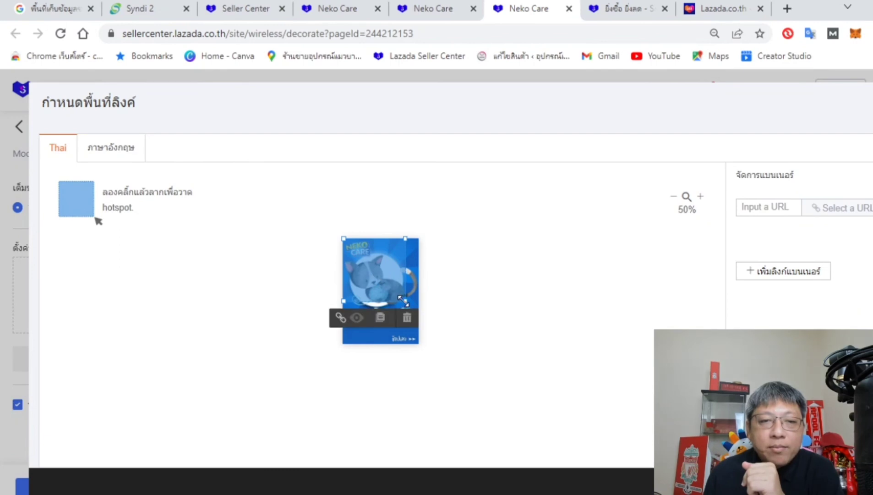
{"action": "left_click_drag", "start_coordinate": [403, 300], "coordinate": [380, 270]}
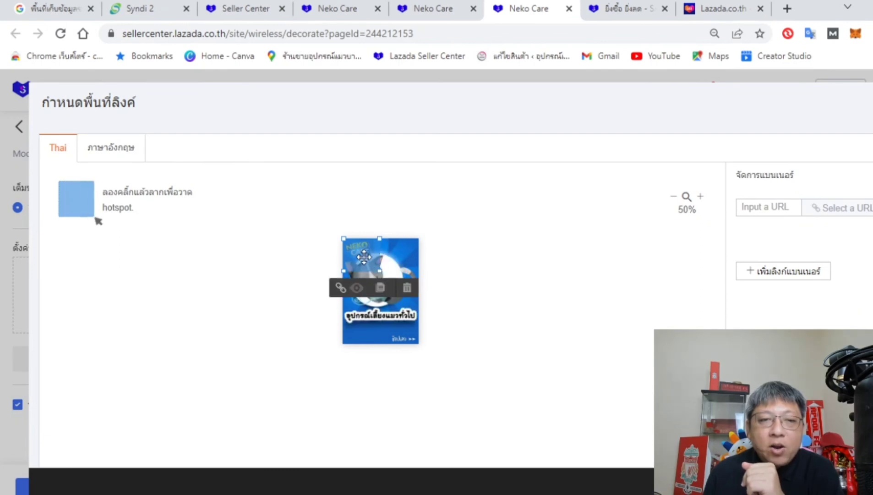
{"action": "left_click", "coordinate": [834, 208]}
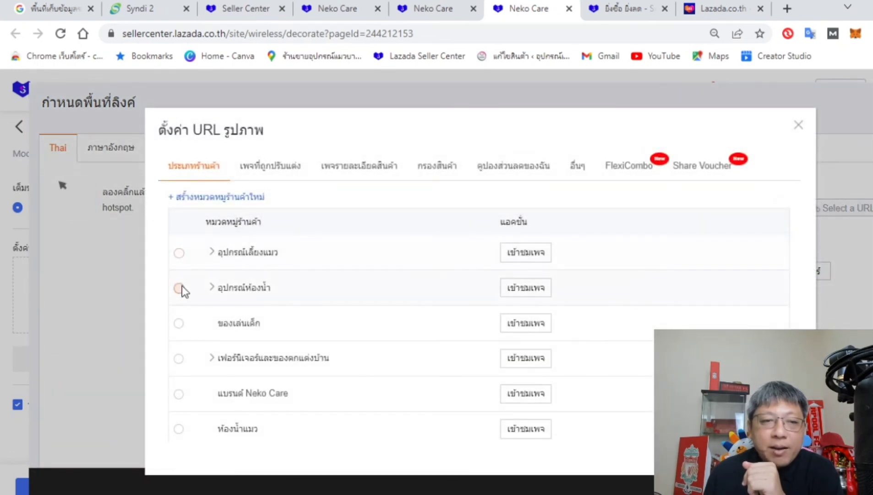
{"action": "left_click", "coordinate": [226, 257]}
{"action": "left_click", "coordinate": [534, 373]}
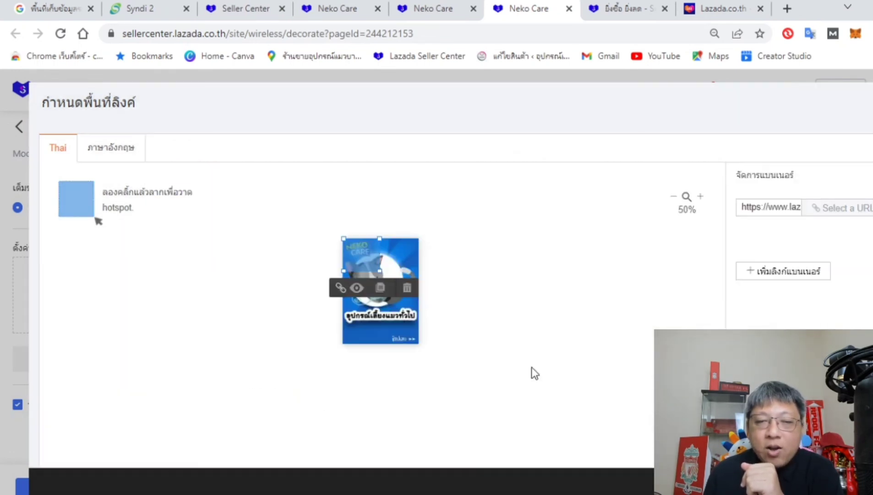
- Add a second link hotspot over the image's lower-right area and link it to the แชมพูแมว subcategory under อุปกรณ์เลี้ยงแมว
{"action": "left_click", "coordinate": [793, 270]}
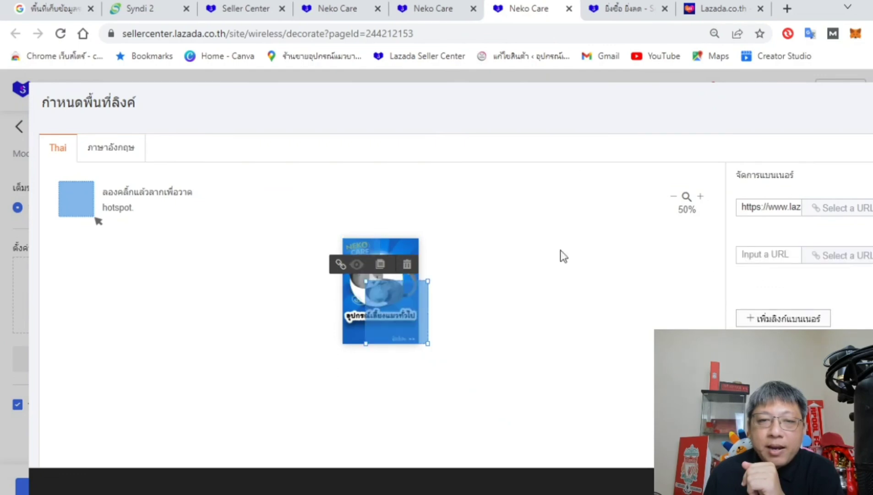
{"action": "mouse_move", "coordinate": [368, 292]}
{"action": "left_mouse_down"}
{"action": "mouse_move", "coordinate": [359, 290]}
{"action": "mouse_move", "coordinate": [374, 300]}
{"action": "left_mouse_up"}
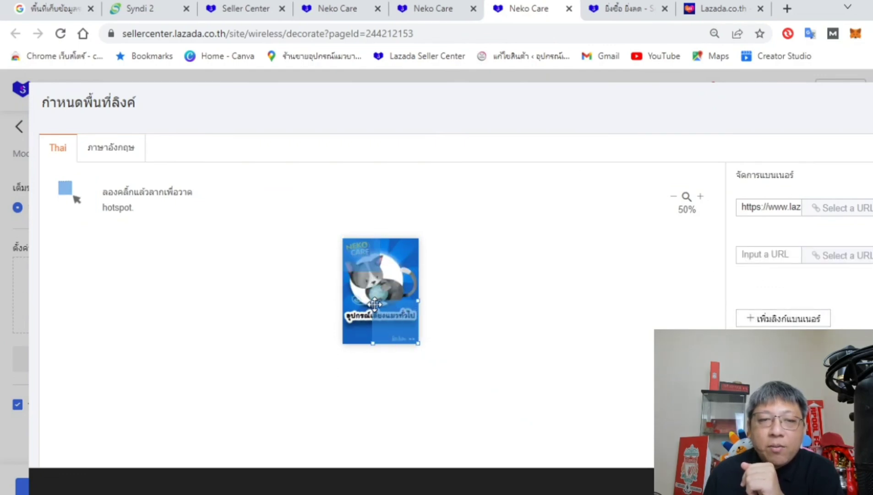
{"action": "left_click", "coordinate": [827, 256]}
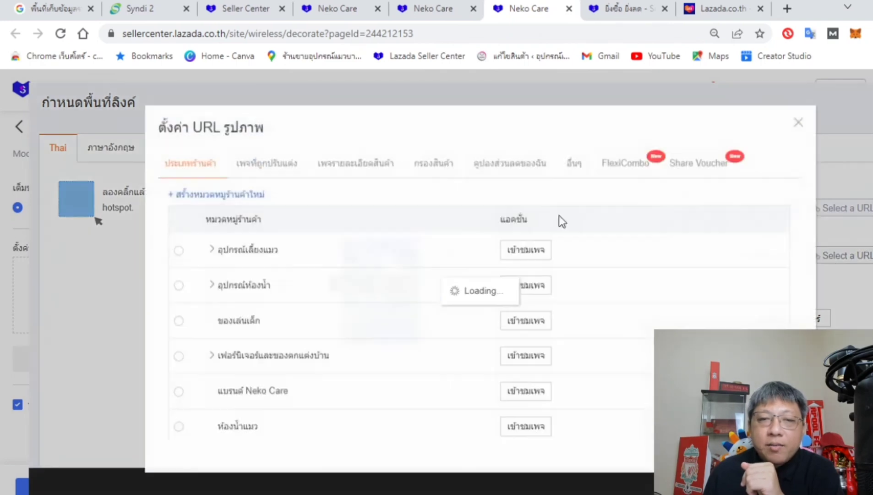
{"action": "left_click", "coordinate": [212, 252]}
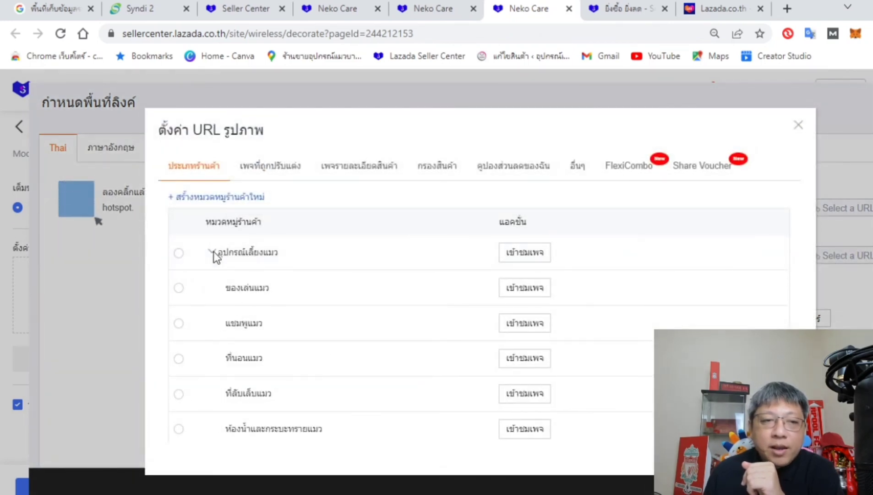
{"action": "left_click", "coordinate": [178, 323]}
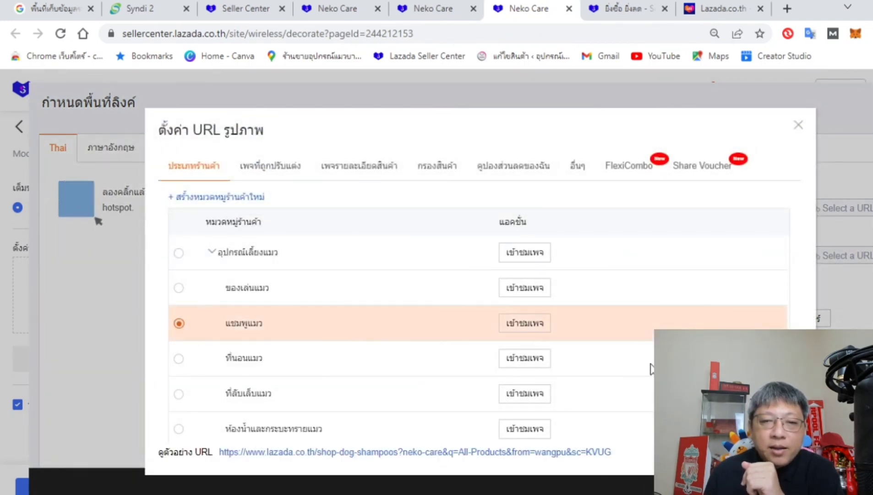
{"action": "key", "text": "Return"}
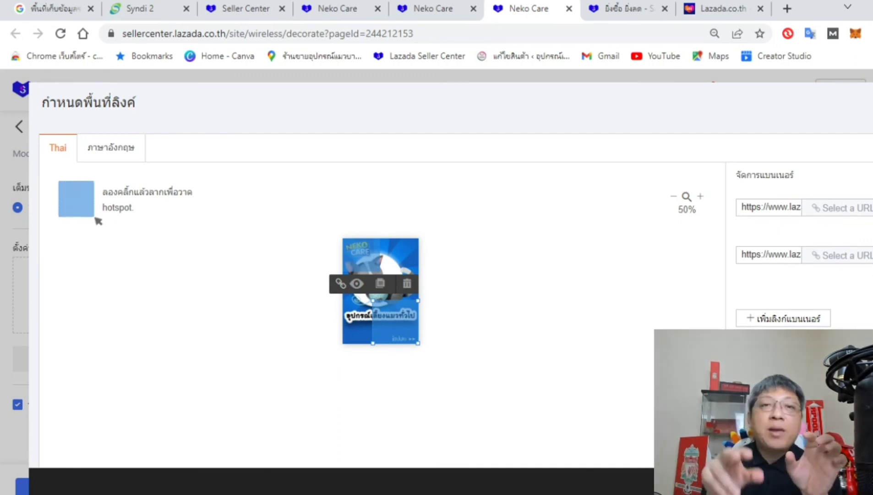
{"action": "mouse_move", "coordinate": [71, 195]}
{"action": "left_mouse_down"}
{"action": "mouse_move", "coordinate": [66, 189]}
{"action": "mouse_move", "coordinate": [97, 222]}
{"action": "left_mouse_up"}
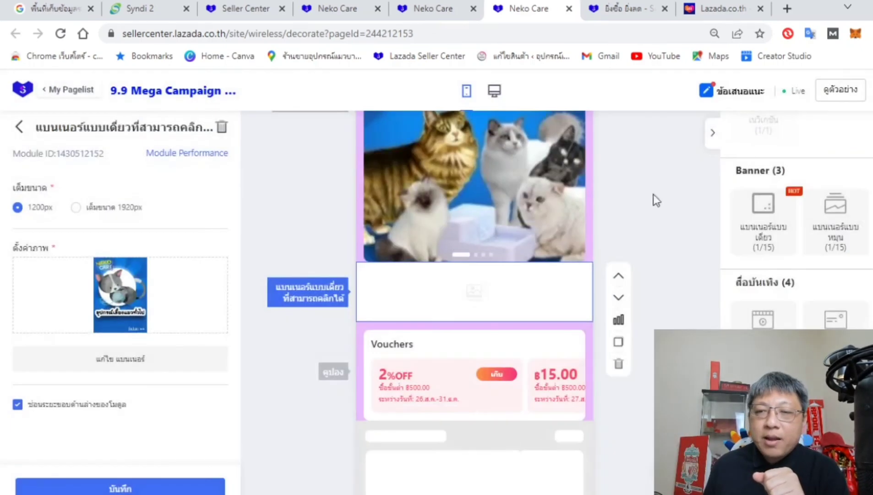
- Replace the clickable single banner module with a วีดีโอ module between the rotating banner and the Vouchers module
{"action": "left_click", "coordinate": [617, 364]}
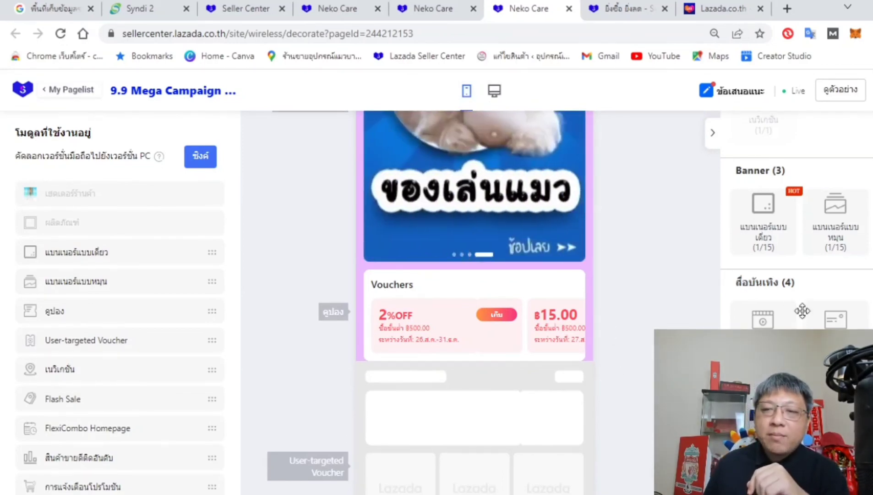
{"action": "scroll", "coordinate": [802, 311], "scroll_direction": "down", "scroll_amount": 3}
{"action": "left_click_drag", "start_coordinate": [770, 199], "coordinate": [472, 303]}
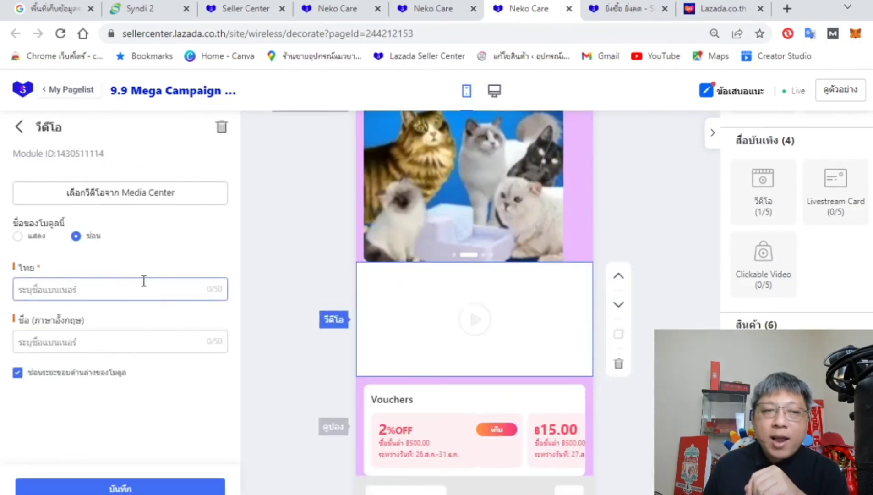
- Choose the แผ่นแมวข่วน video from Media Center for the วีดีโอ module and save the module
{"action": "left_click", "coordinate": [133, 194]}
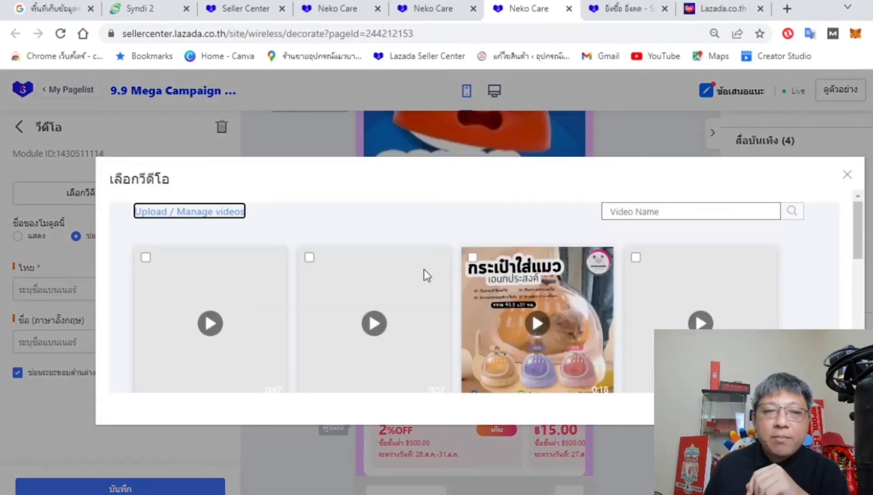
{"action": "scroll", "coordinate": [308, 302], "scroll_direction": "down", "scroll_amount": 5}
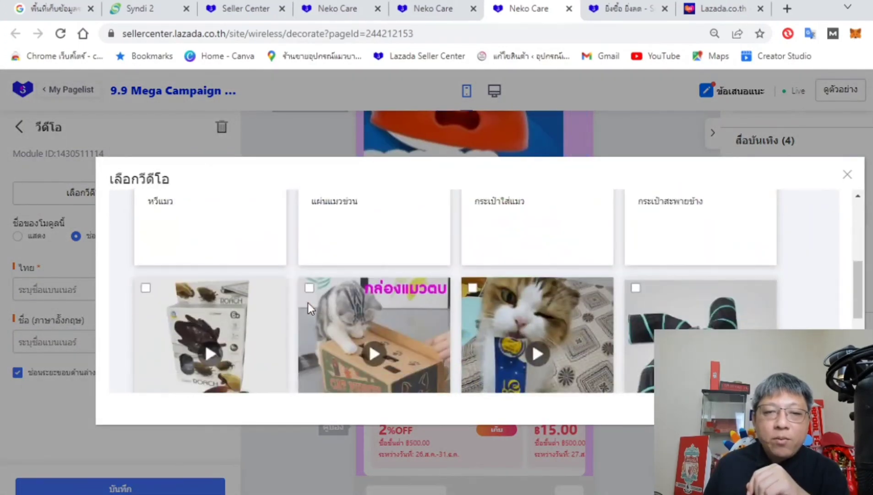
{"action": "scroll", "coordinate": [308, 303], "scroll_direction": "up", "scroll_amount": 5}
{"action": "left_click", "coordinate": [310, 258]}
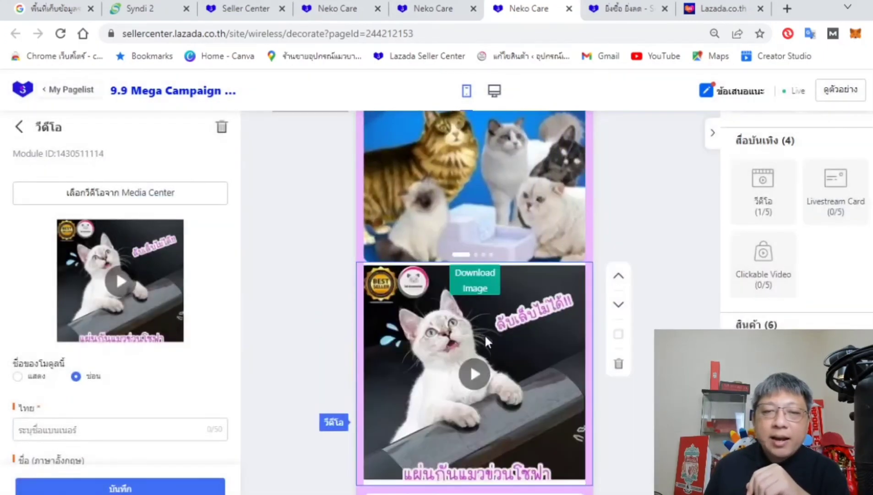
{"action": "scroll", "coordinate": [485, 334], "scroll_direction": "down", "scroll_amount": 5}
{"action": "left_click", "coordinate": [137, 488]}
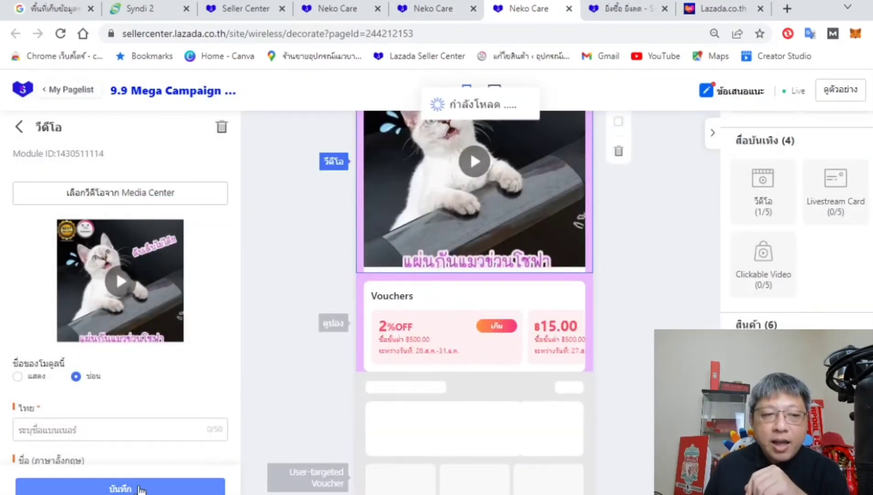
{"action": "scroll", "coordinate": [551, 255], "scroll_direction": "up", "scroll_amount": 5}
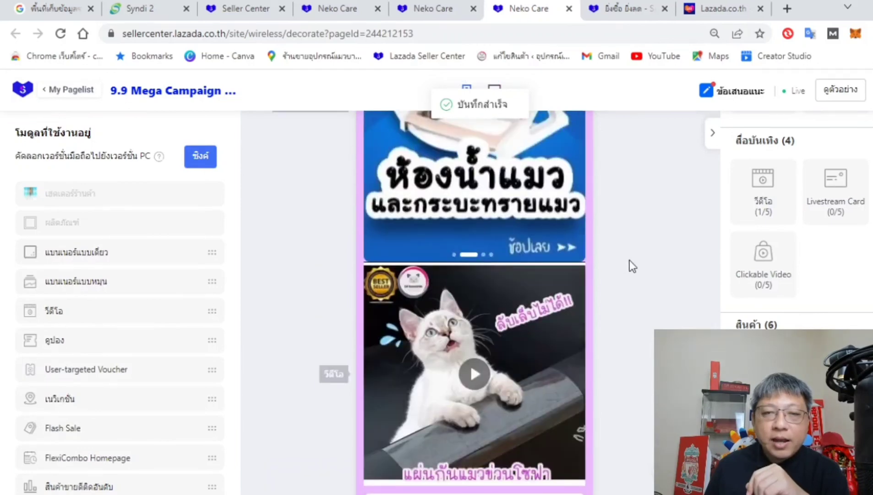
- Insert a สินค้าขายดีติดอันดับ module between the Vouchers and User-targeted Voucher modules
{"action": "scroll", "coordinate": [630, 260], "scroll_direction": "down", "scroll_amount": 10}
{"action": "scroll", "coordinate": [830, 273], "scroll_direction": "down", "scroll_amount": 2}
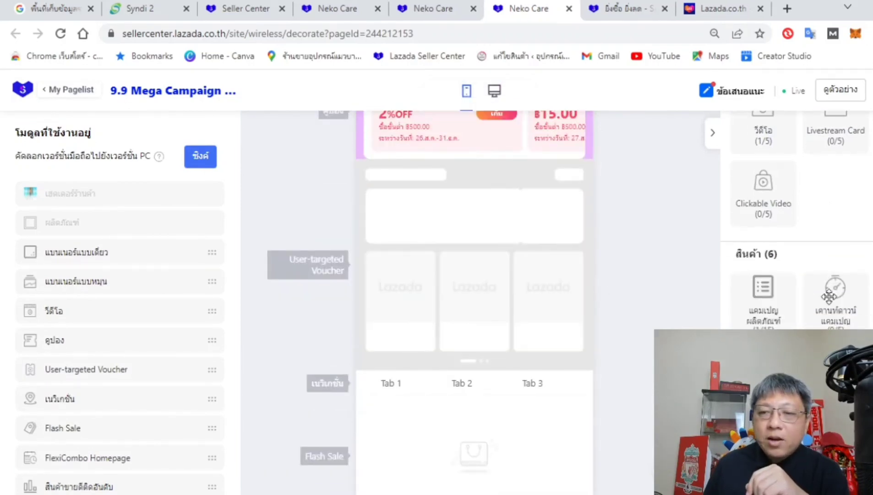
{"action": "scroll", "coordinate": [829, 293], "scroll_direction": "up", "scroll_amount": 3}
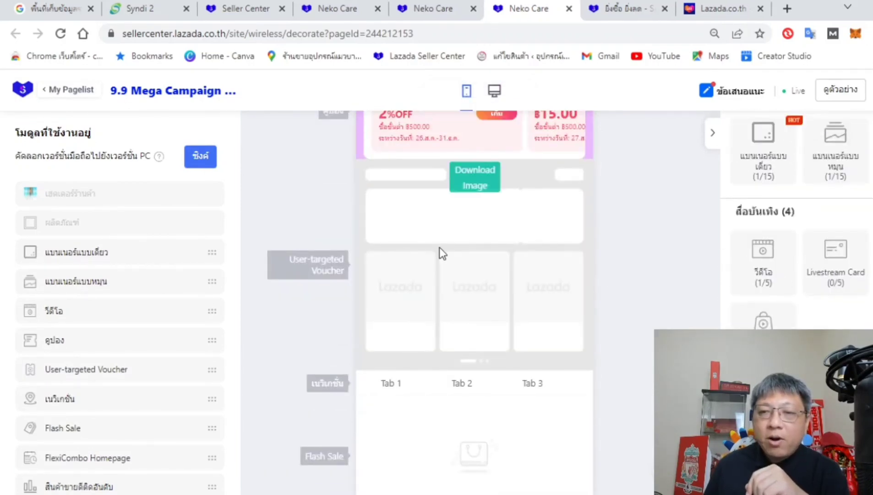
{"action": "scroll", "coordinate": [832, 272], "scroll_direction": "down", "scroll_amount": 3}
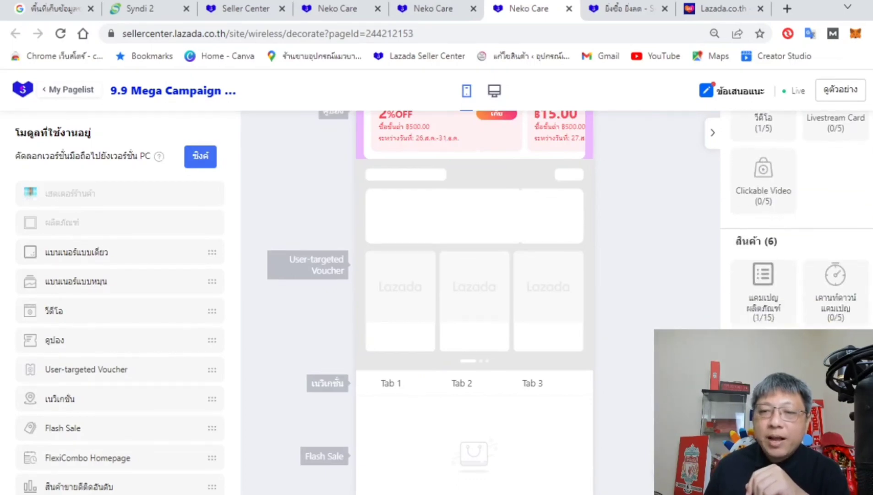
{"action": "scroll", "coordinate": [776, 275], "scroll_direction": "down", "scroll_amount": 1}
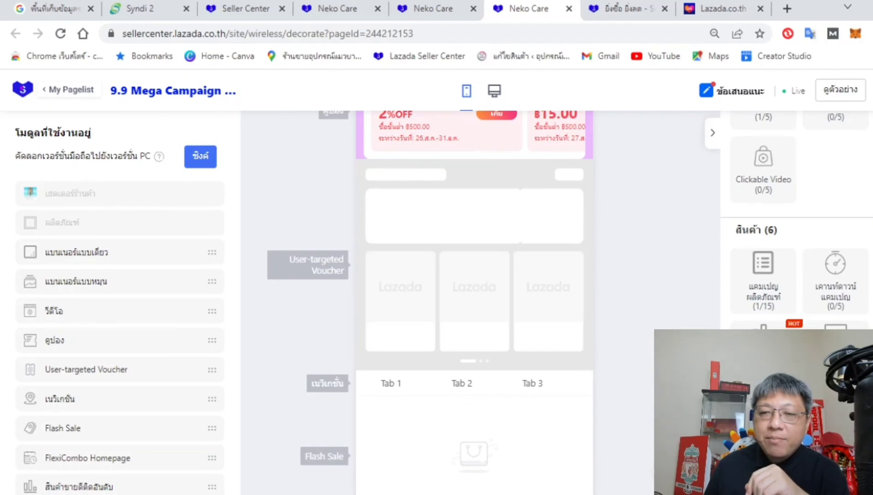
{"action": "left_click_drag", "start_coordinate": [68, 486], "coordinate": [501, 171]}
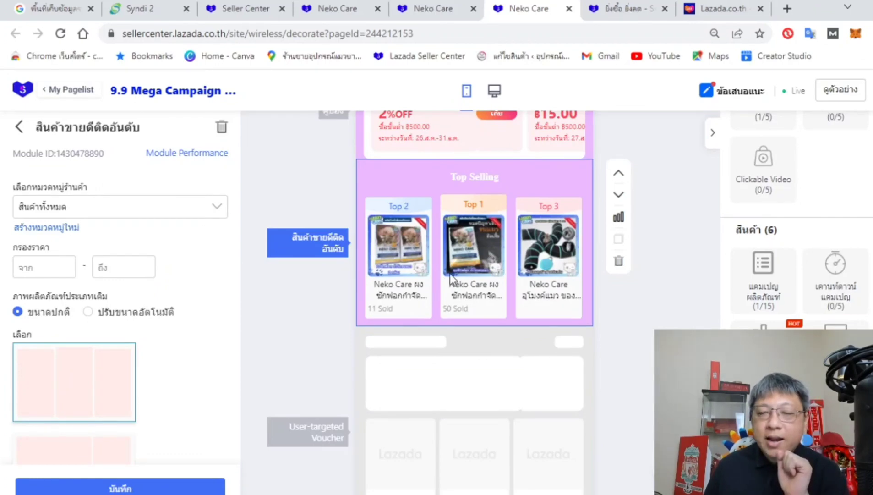
- Insert a โมดูลอัจฉริยะ รายการสินค้า - ตามหมวดหมู่ module directly below the Top Selling module and check the layout in the page preview
{"action": "scroll", "coordinate": [531, 302], "scroll_direction": "down", "scroll_amount": 2}
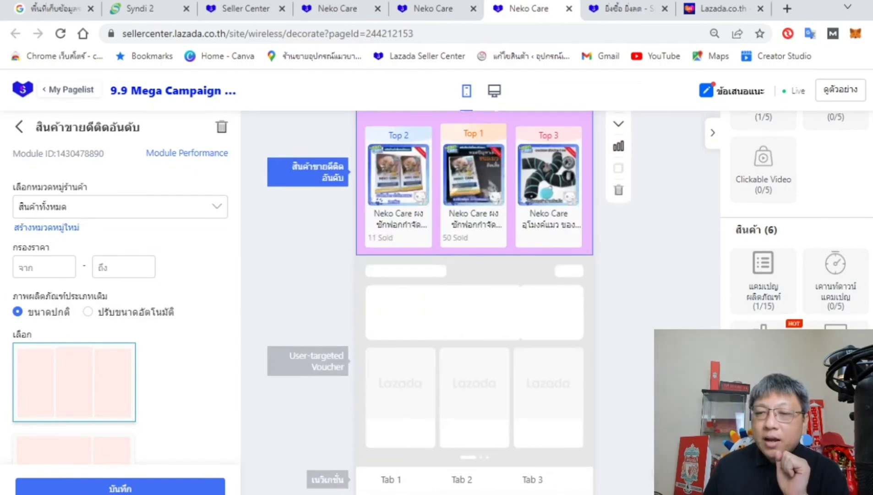
{"action": "left_click_drag", "start_coordinate": [763, 348], "coordinate": [461, 311]}
{"action": "scroll", "coordinate": [443, 322], "scroll_direction": "down", "scroll_amount": 10}
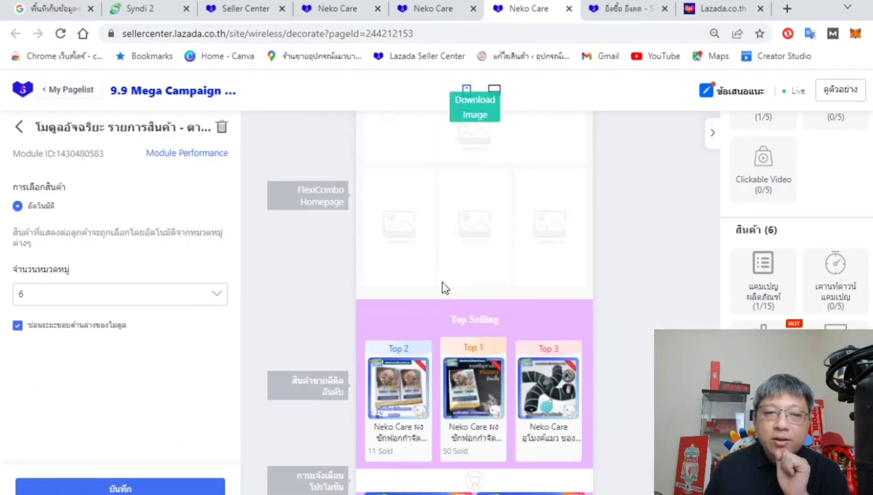
{"action": "scroll", "coordinate": [441, 288], "scroll_direction": "up", "scroll_amount": 15}
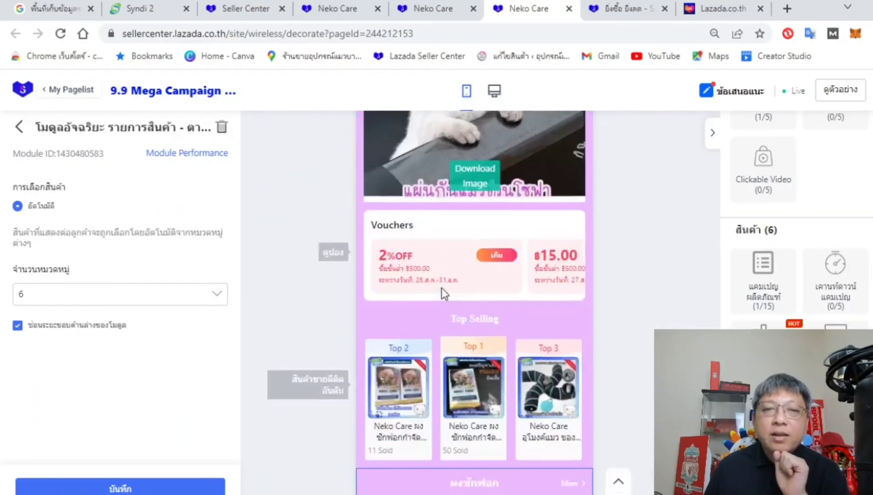
{"action": "scroll", "coordinate": [441, 289], "scroll_direction": "up", "scroll_amount": 5}
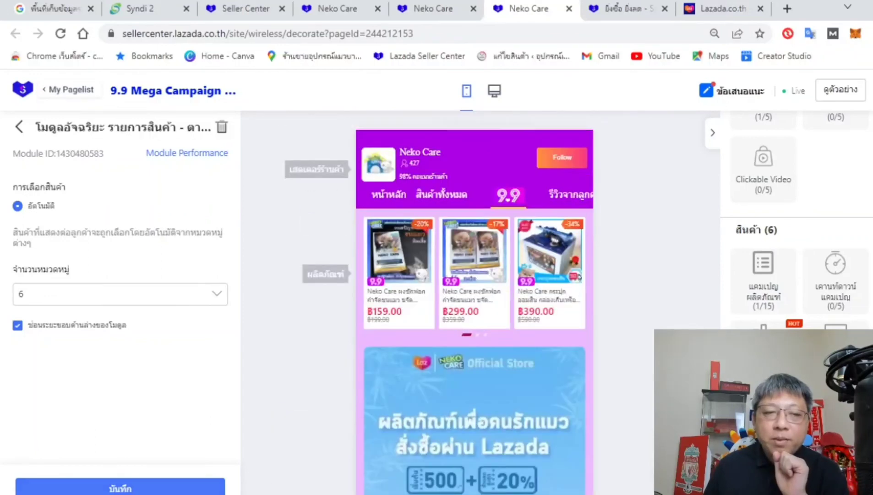
- Save the category product list module, publish the 9.9 Mega Campaign page, and acknowledge the publishing confirmation
{"action": "left_click", "coordinate": [120, 488]}
{"action": "scroll", "coordinate": [197, 384], "scroll_direction": "down", "scroll_amount": 4}
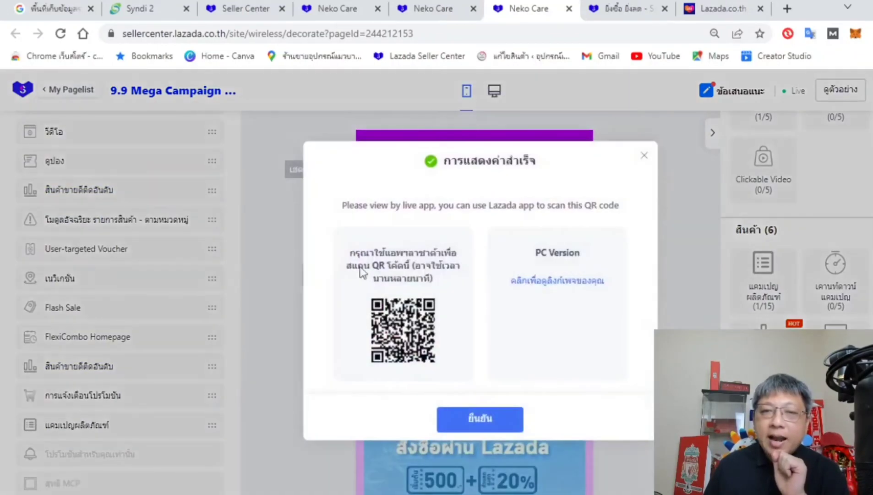
{"action": "left_click", "coordinate": [497, 405]}
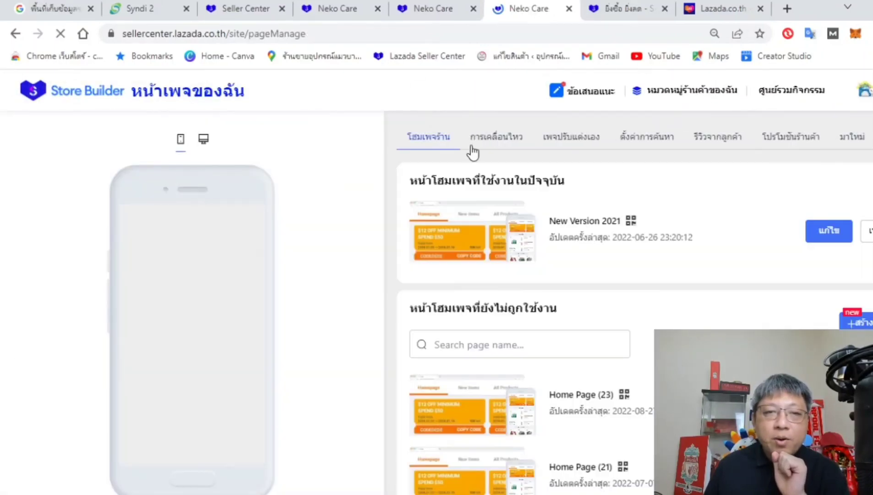
- Open the published 9.9 Mega Campaign | 2022 page under การเคลื่อนไหว and examine its desktop preview from banners to product lists
{"action": "left_click", "coordinate": [489, 138]}
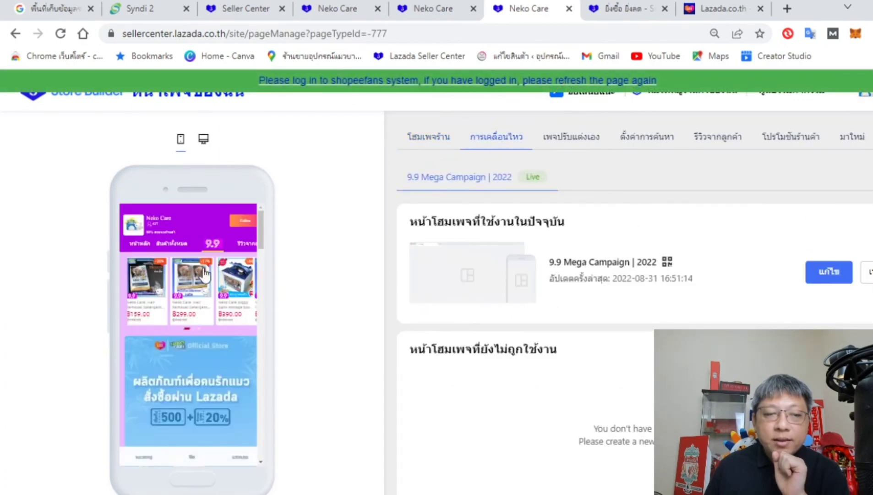
{"action": "left_click", "coordinate": [204, 142]}
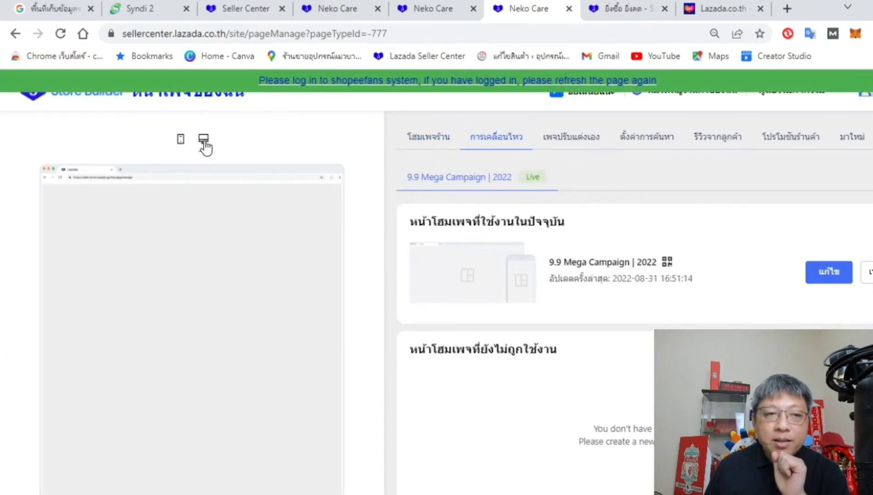
{"action": "scroll", "coordinate": [208, 307], "scroll_direction": "down", "scroll_amount": 6}
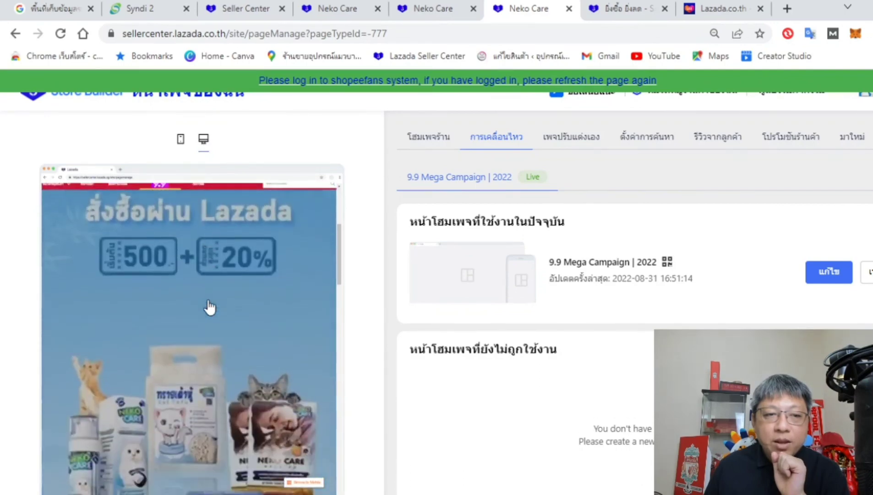
{"action": "scroll", "coordinate": [209, 303], "scroll_direction": "down", "scroll_amount": 10}
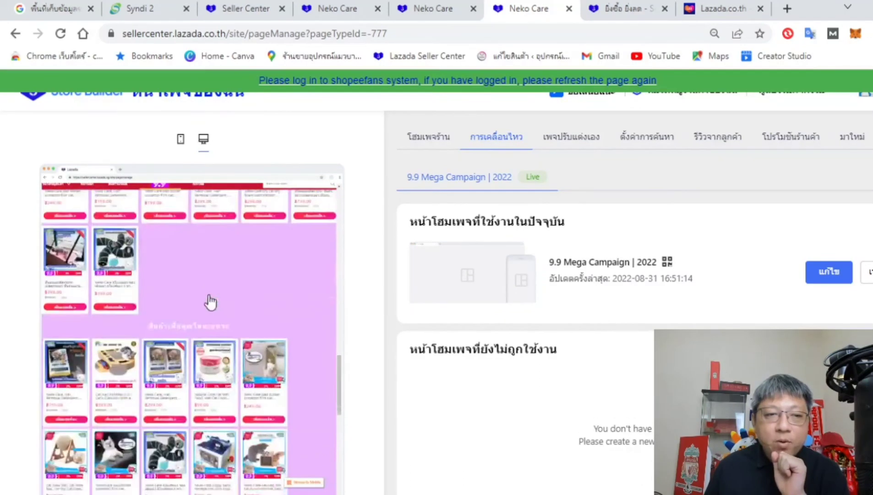
{"action": "scroll", "coordinate": [211, 301], "scroll_direction": "up", "scroll_amount": 5}
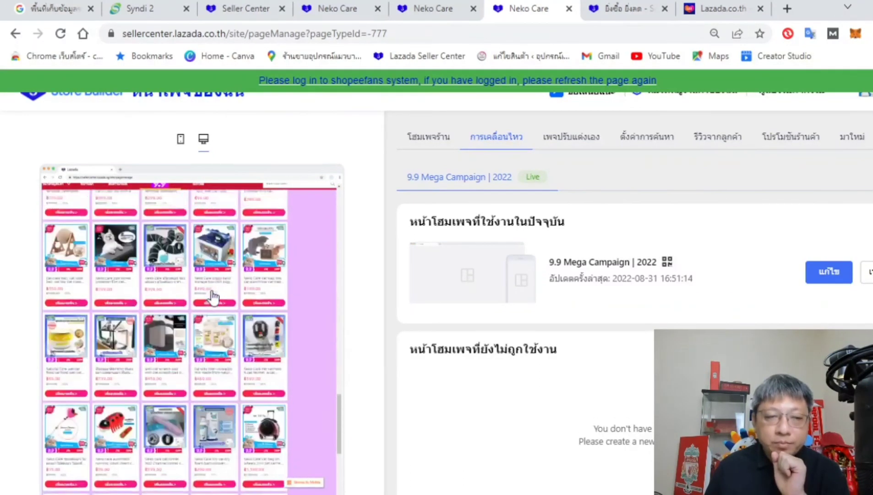
{"action": "scroll", "coordinate": [211, 300], "scroll_direction": "up", "scroll_amount": 8}
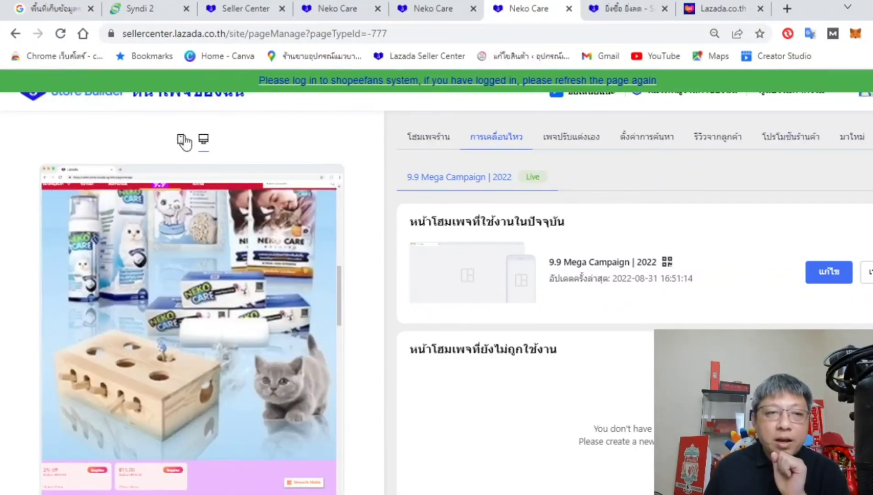
{"action": "scroll", "coordinate": [249, 197], "scroll_direction": "up", "scroll_amount": 5}
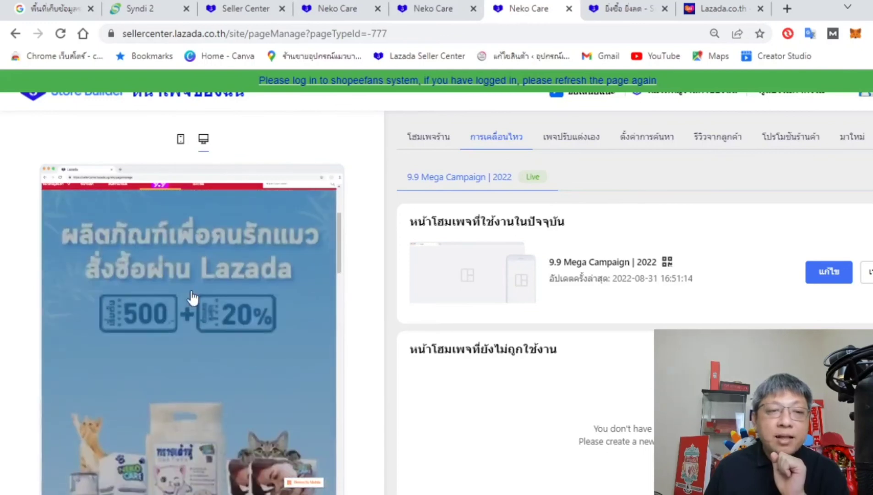